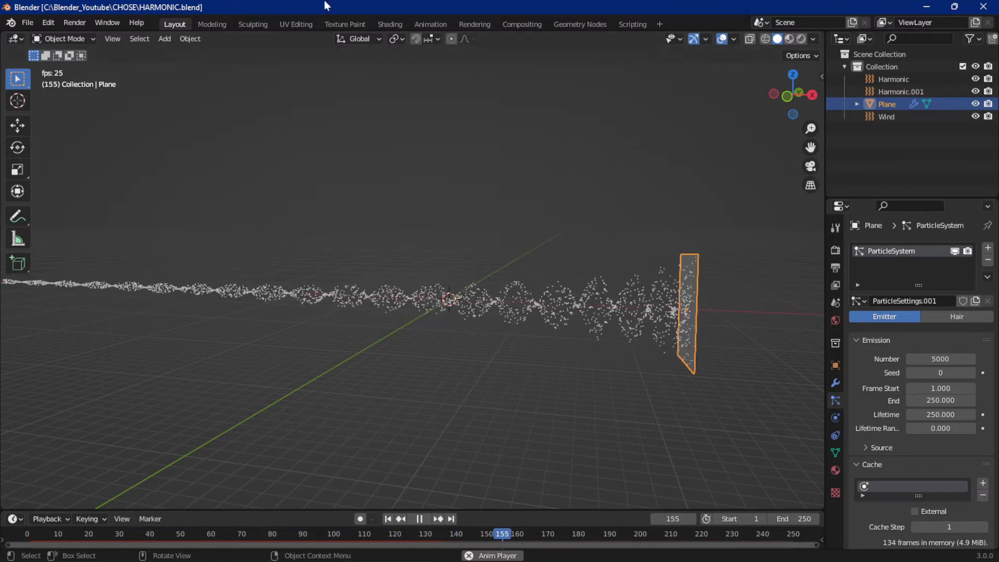
# Create a new file from the General template
pyautogui.click(22, 24)
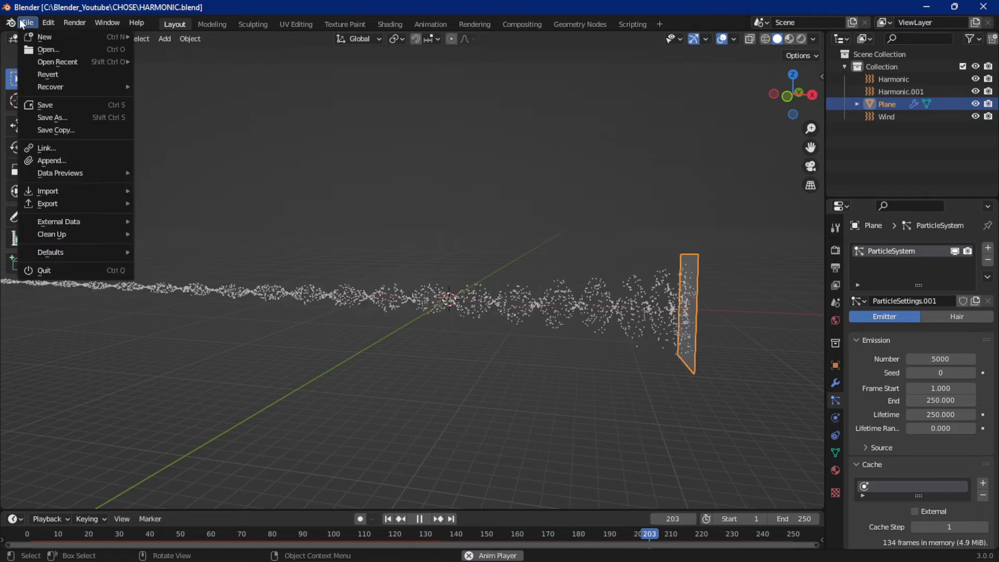
pyautogui.moveTo(115, 36)
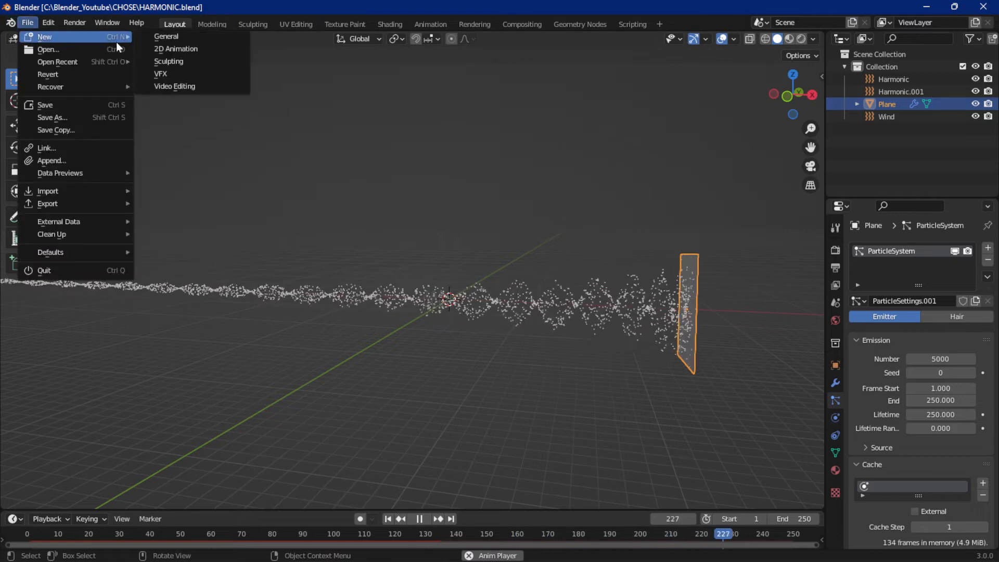
pyautogui.click(166, 37)
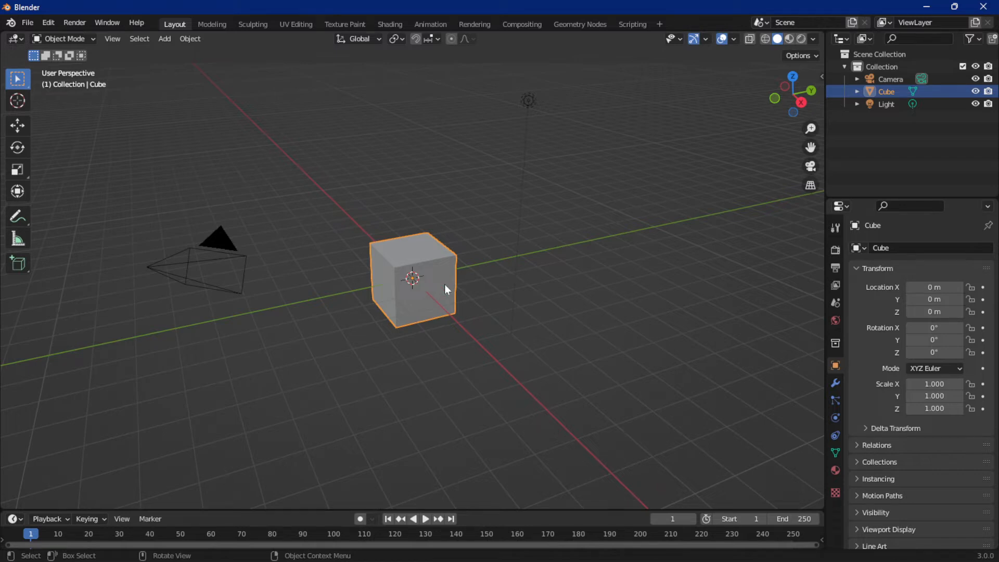
# Add force field physics to the default cube and set its type to Harmonic
pyautogui.click(839, 416)
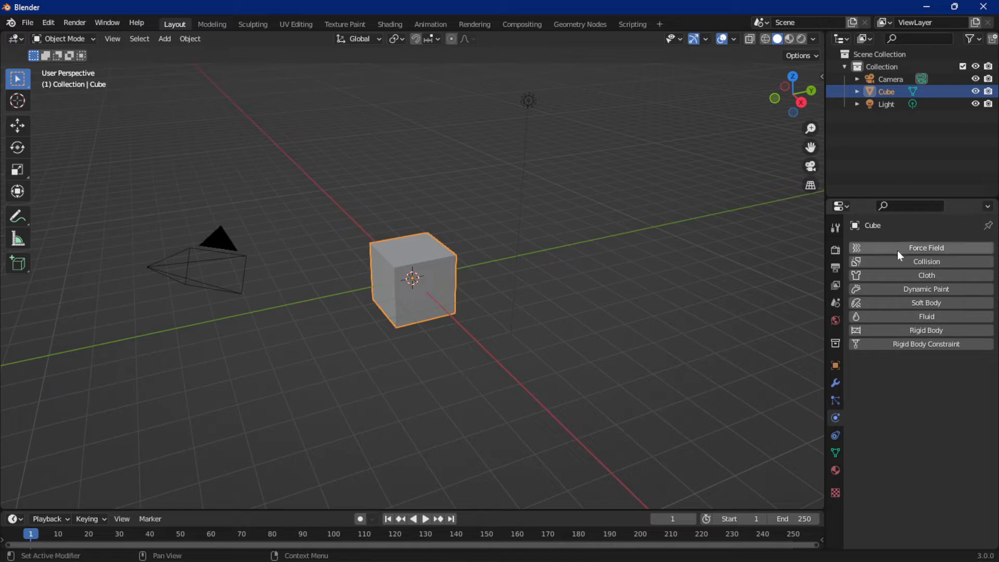
pyautogui.click(937, 248)
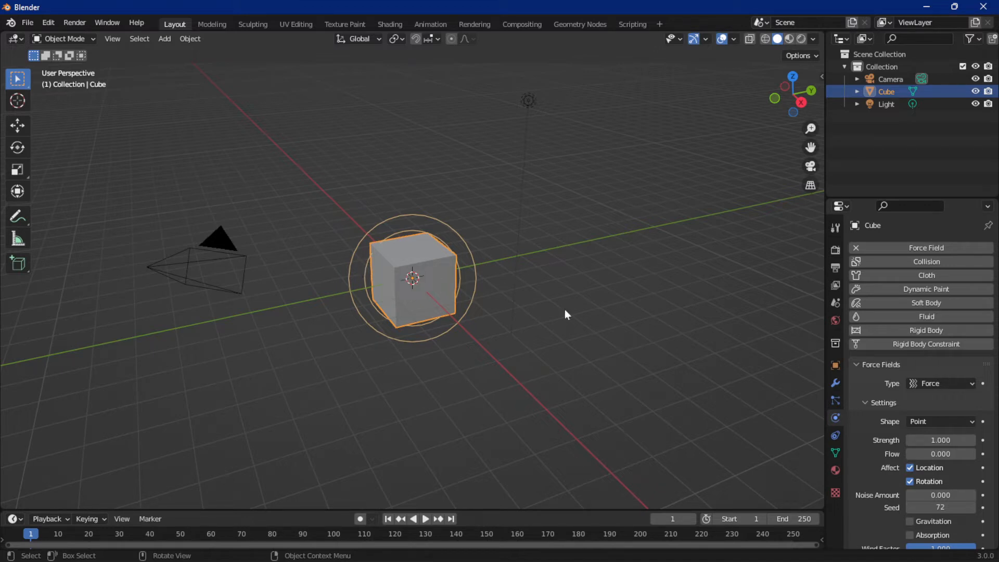
pyautogui.click(931, 381)
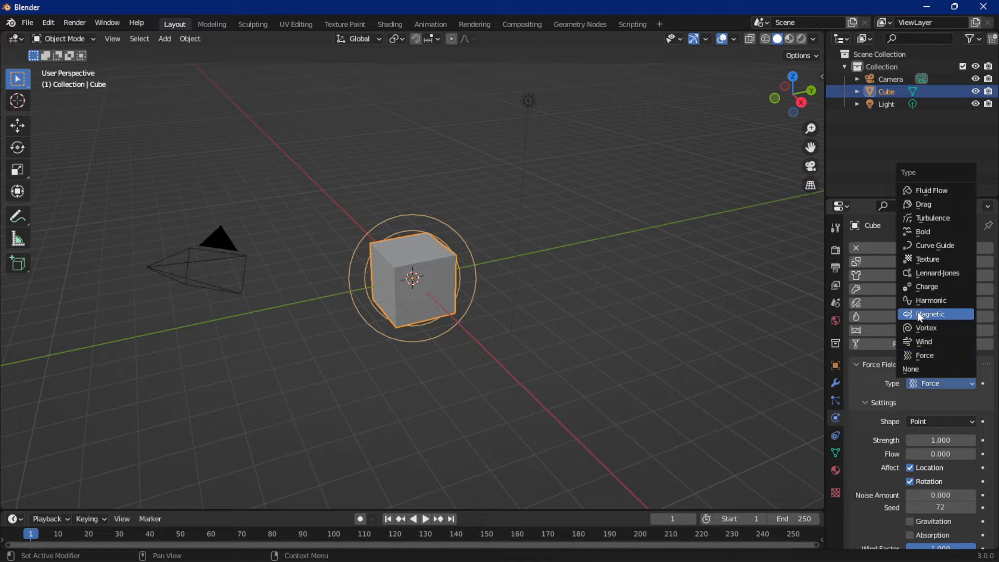
pyautogui.click(947, 302)
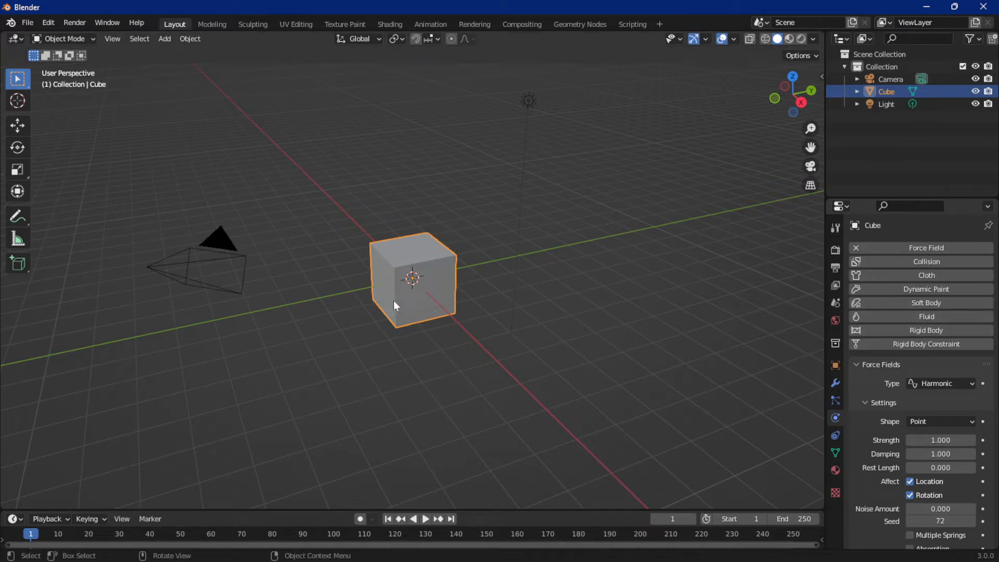
# Add a separate Harmonic force field object and move it up along the Z axis above the cube
pyautogui.click(164, 39)
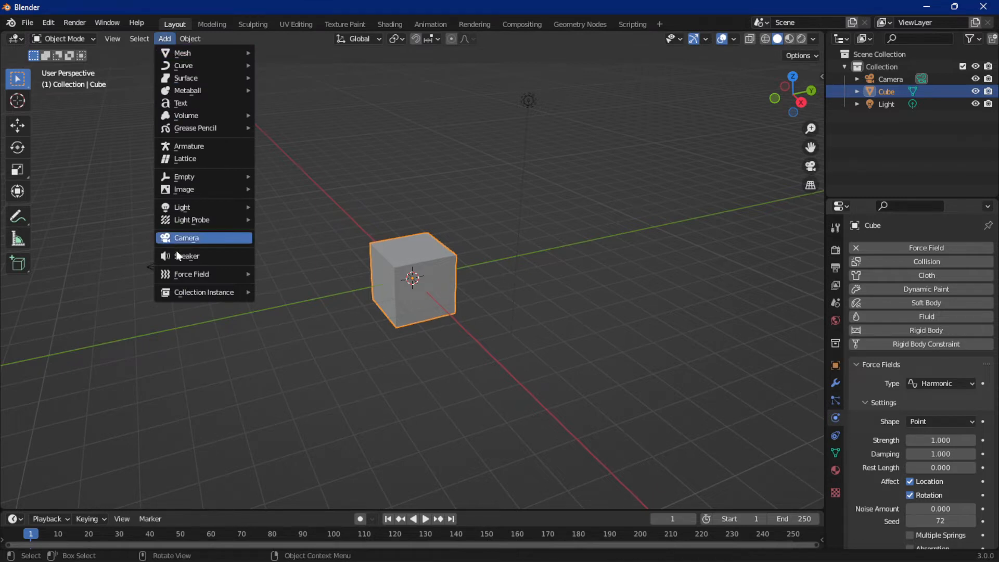
pyautogui.moveTo(178, 276)
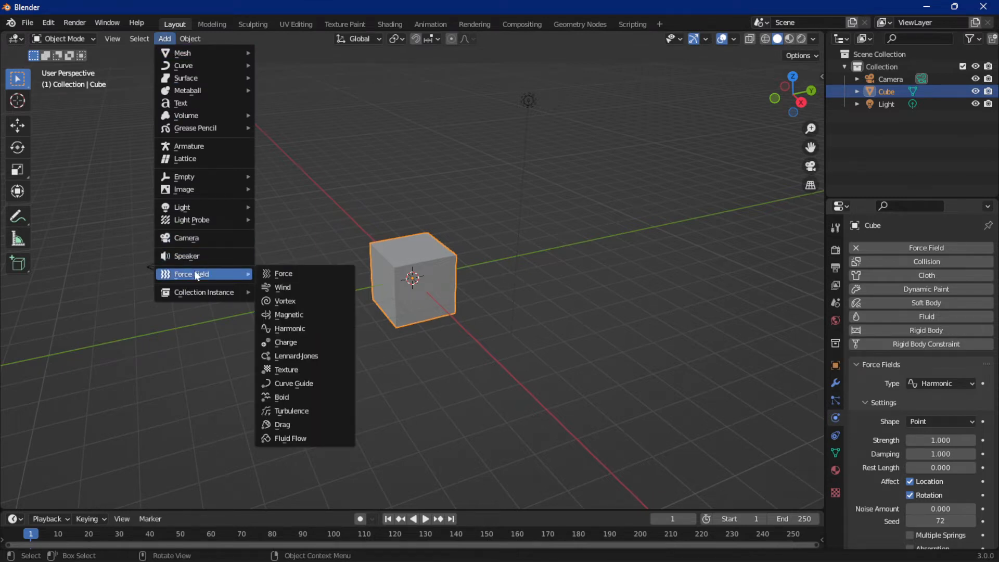
pyautogui.click(294, 329)
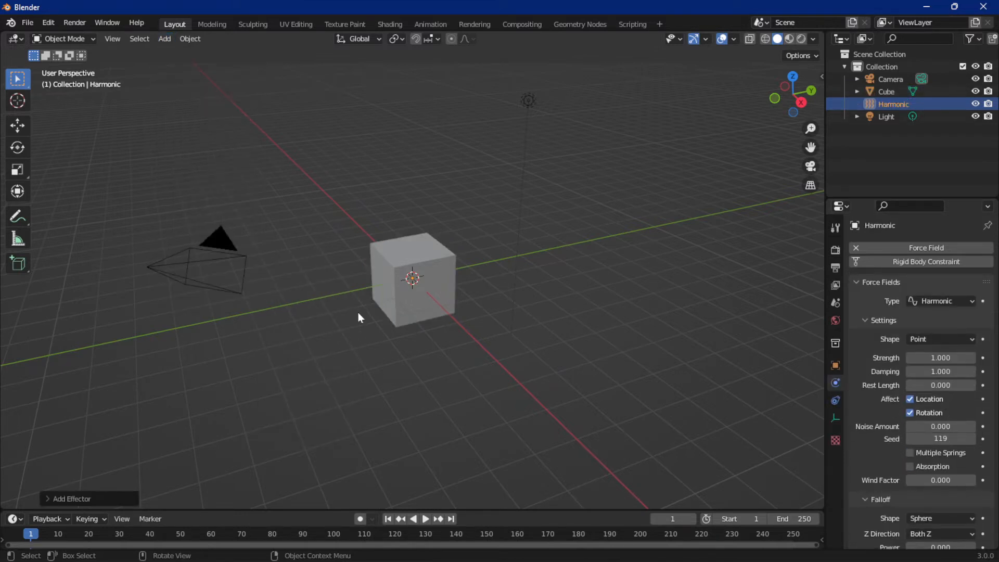
pyautogui.press('g')
pyautogui.press('z')
pyautogui.click(369, 217)
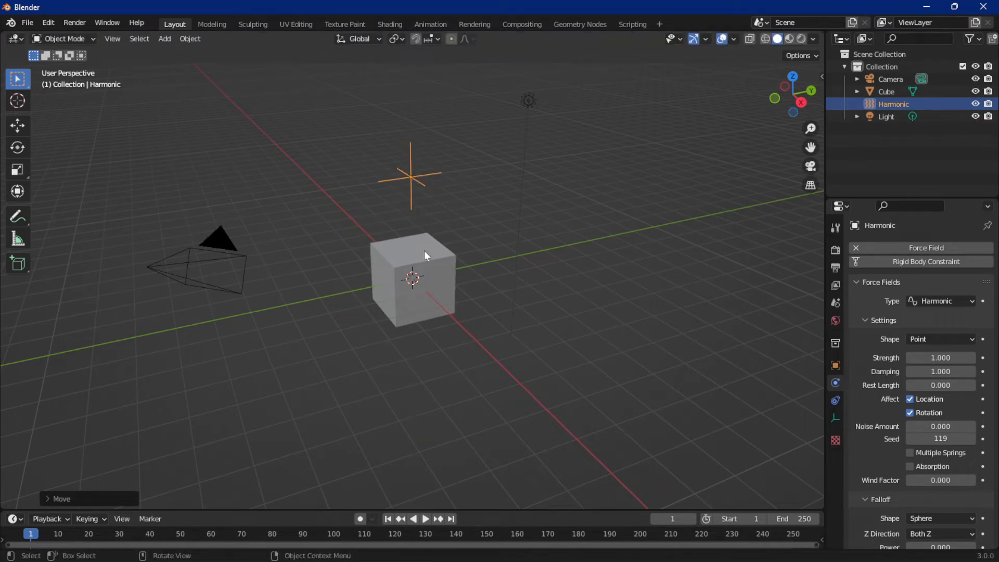
# Compare the cube's force field settings with those of the separate Harmonic object, and delete the separate object
pyautogui.click(402, 281)
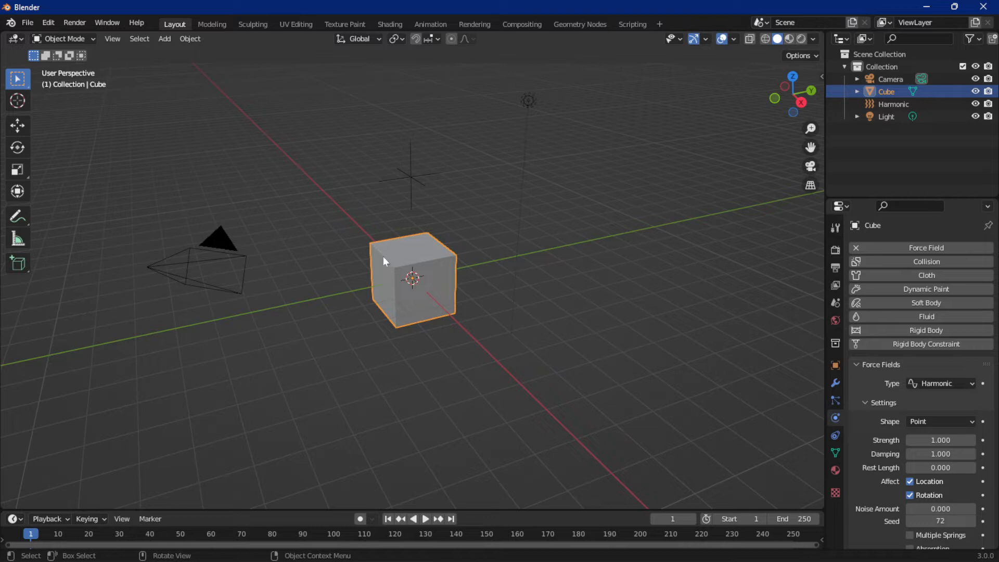
pyautogui.click(412, 179)
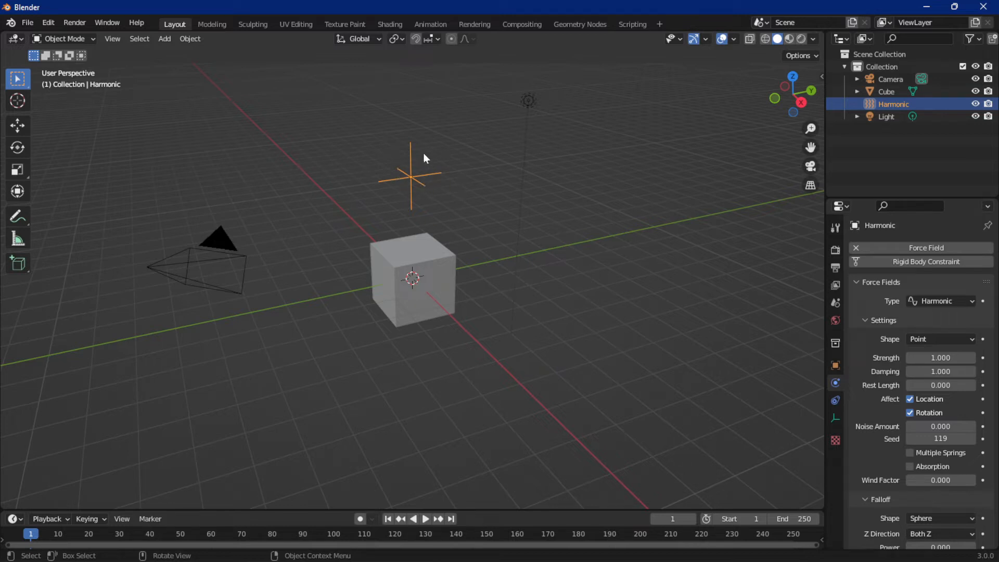
pyautogui.click(406, 280)
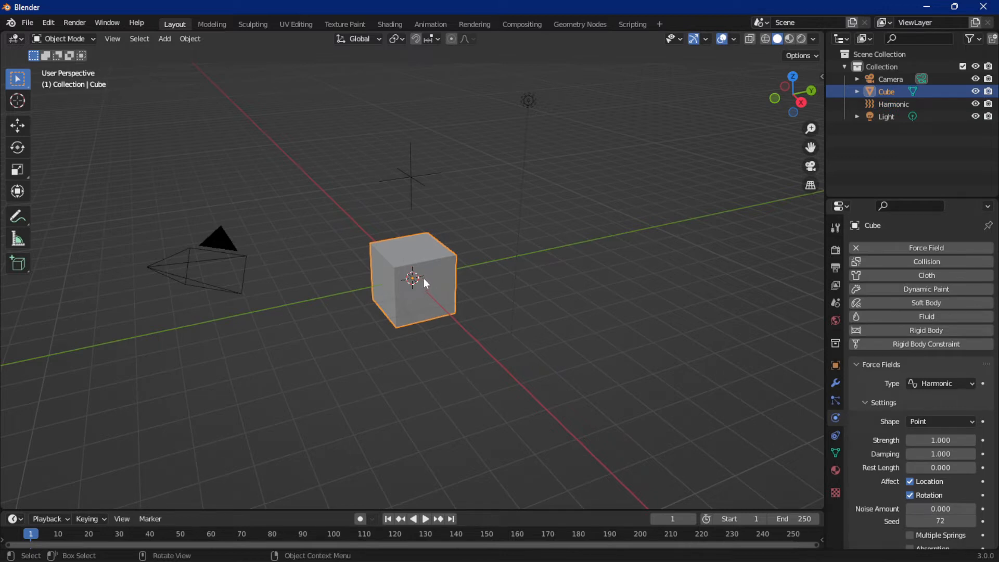
pyautogui.click(409, 183)
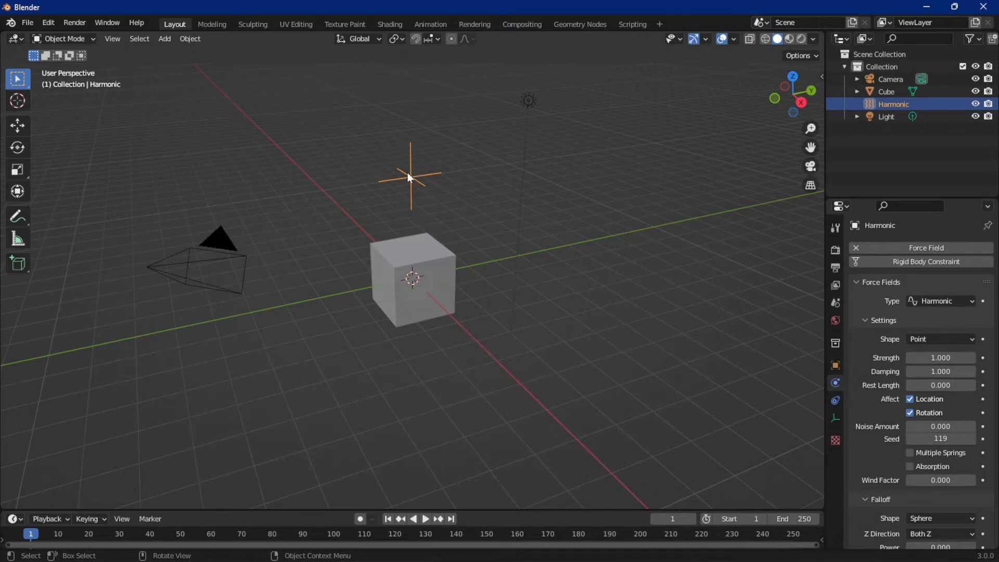
pyautogui.press('Delete')
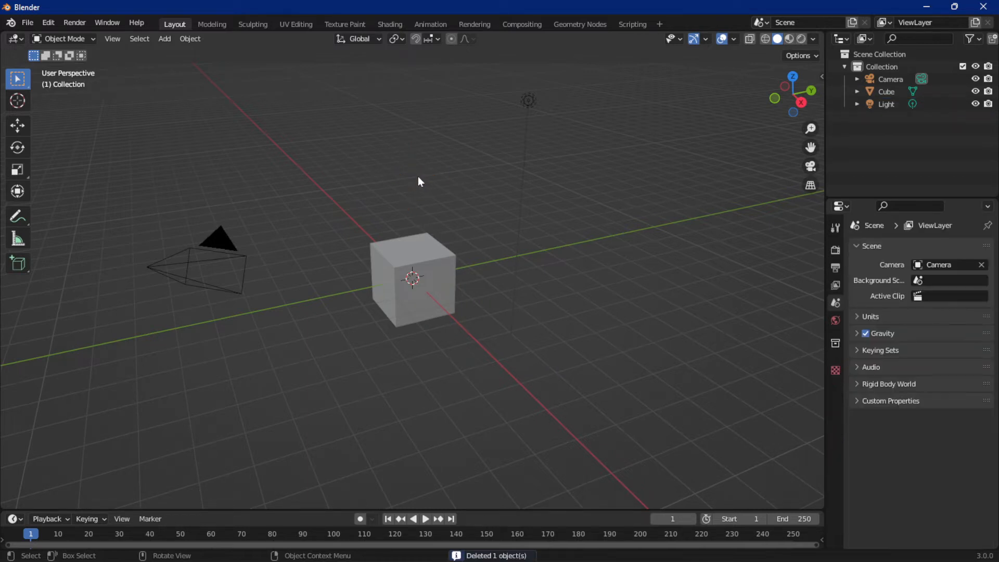
# Add a second cube and move it along the negative Y axis, well clear of the first cube
pyautogui.click(412, 276)
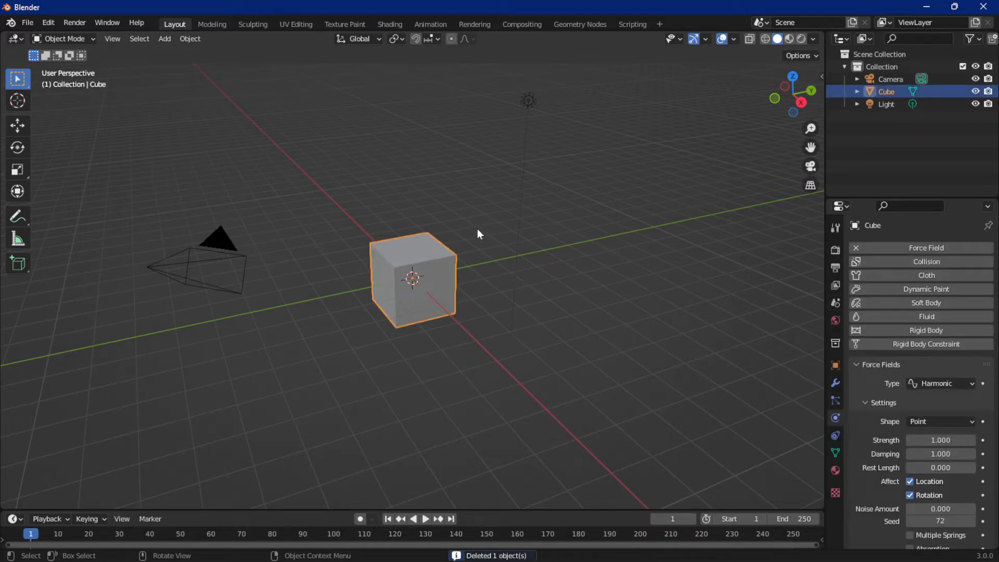
pyautogui.press('space')
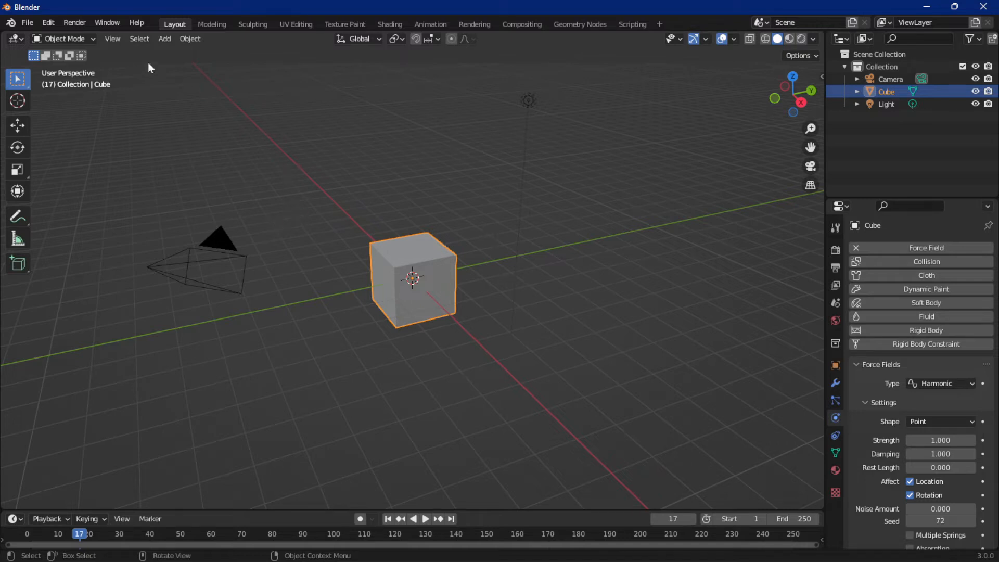
pyautogui.click(170, 39)
pyautogui.moveTo(177, 51)
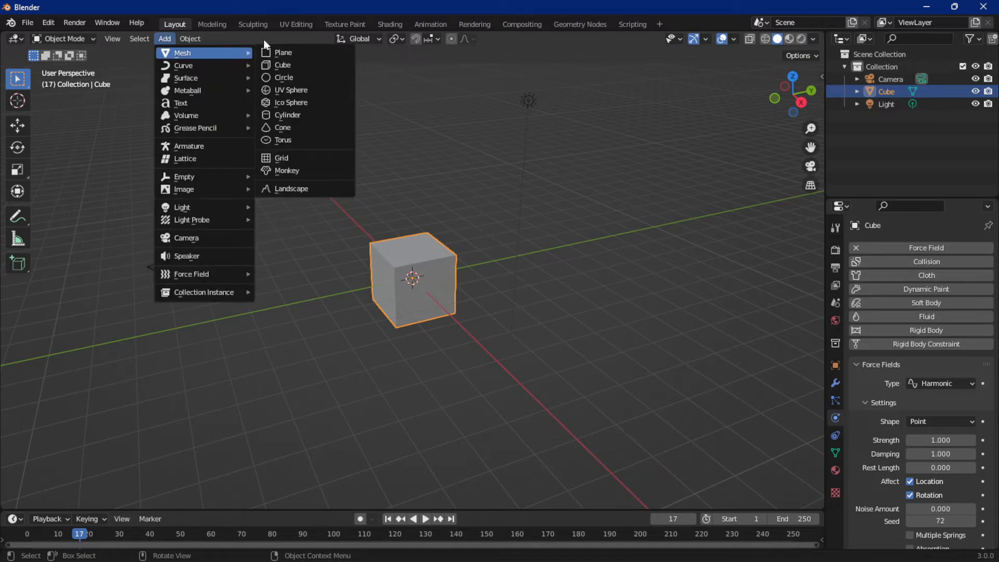
pyautogui.click(282, 67)
pyautogui.press('g')
pyautogui.press('y')
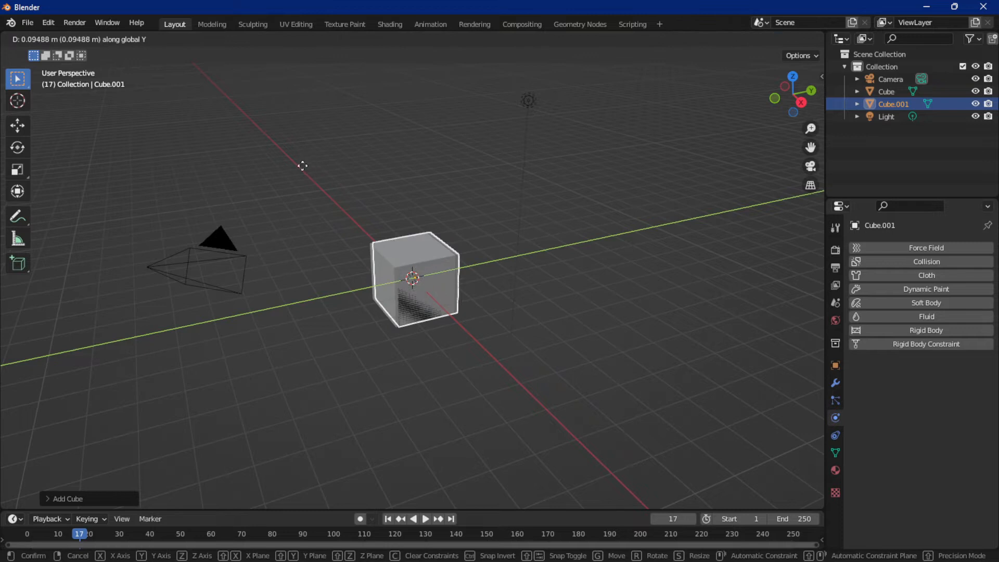
pyautogui.click(26, 205)
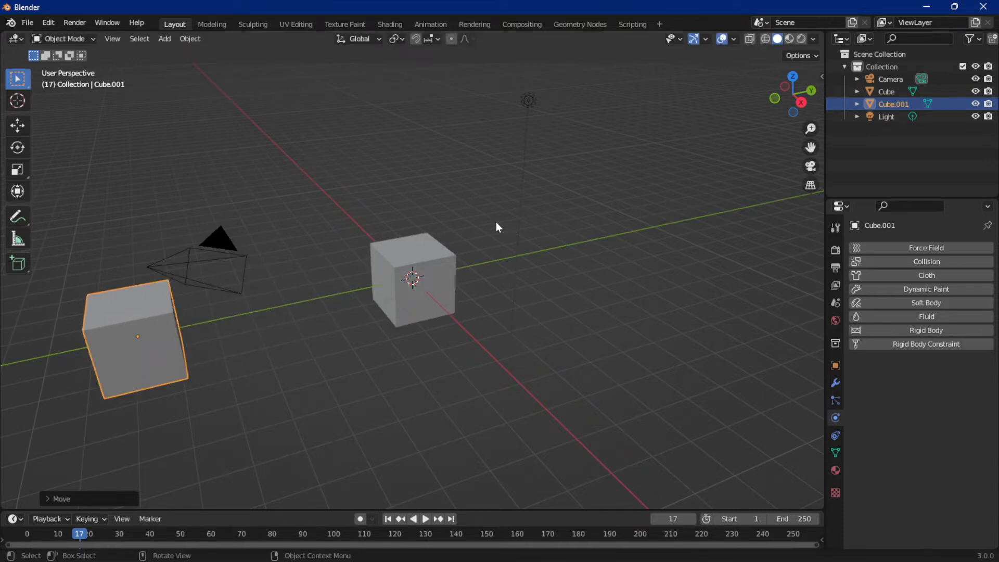
# Give the second cube active Rigid Body physics and test the simulation from frame 1
pyautogui.press('space')
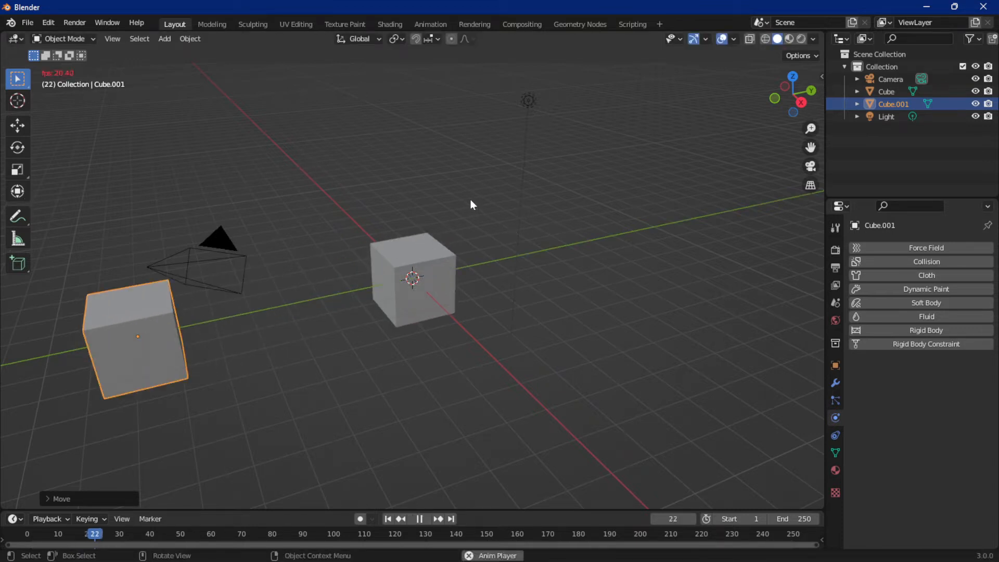
pyautogui.press('space')
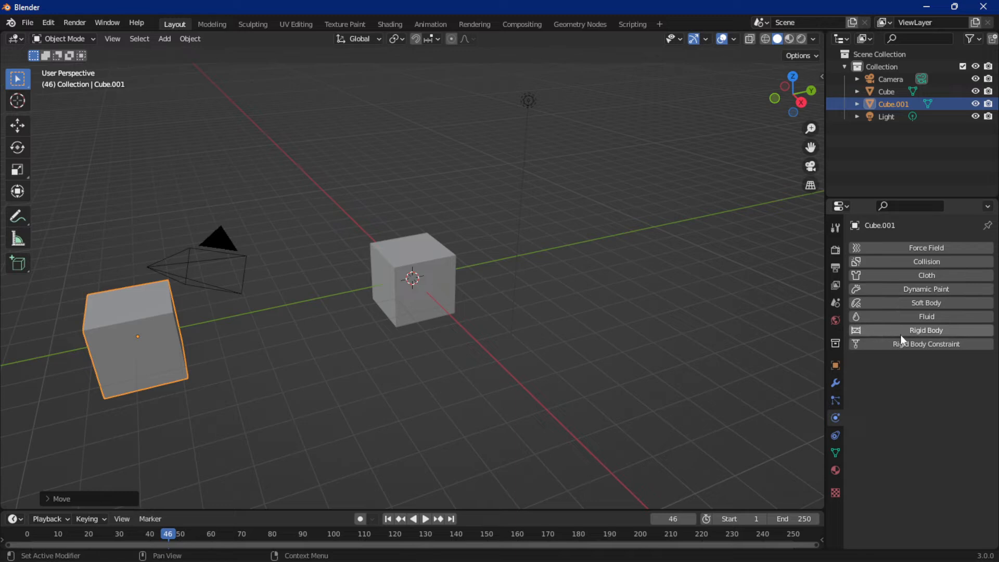
pyautogui.click(931, 330)
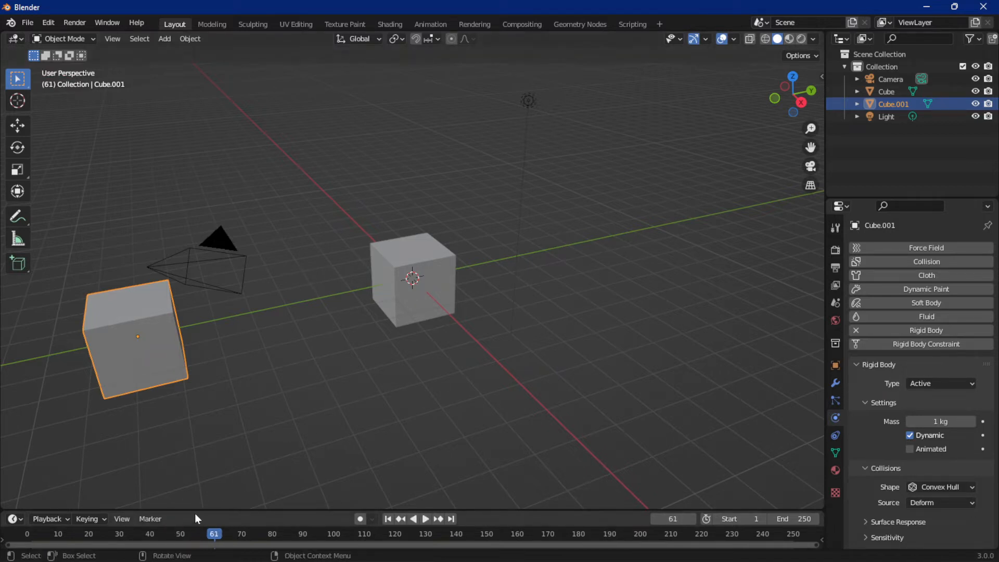
pyautogui.click(388, 519)
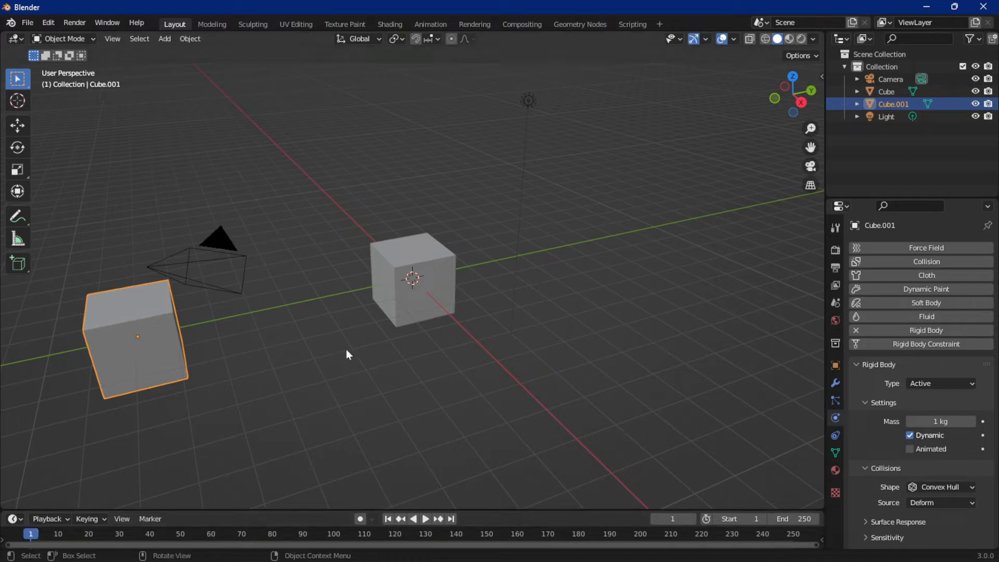
pyautogui.press('space')
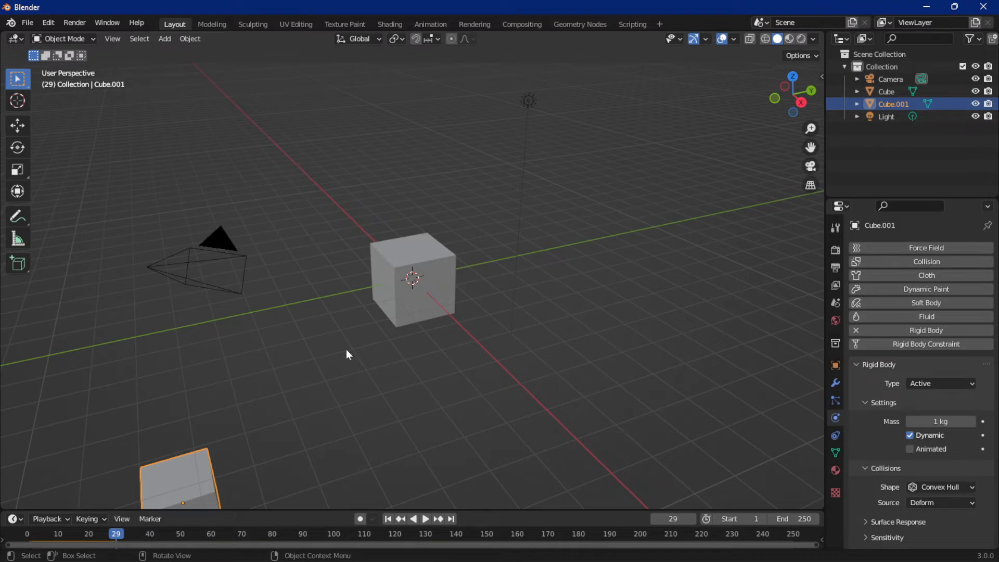
pyautogui.press('Escape')
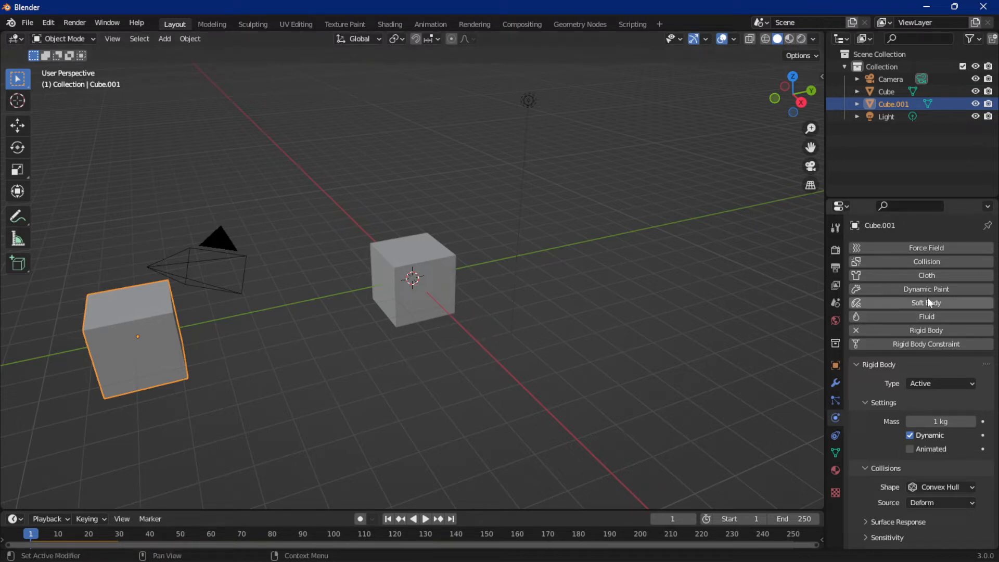
# Disable gravity for the scene and play the simulation to check the second cube's motion
pyautogui.click(835, 302)
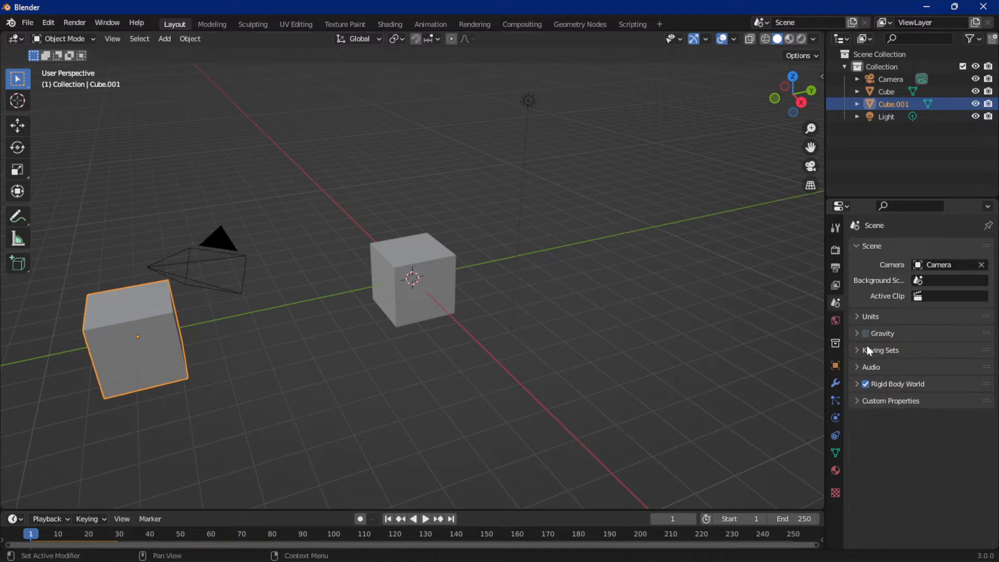
pyautogui.press('space')
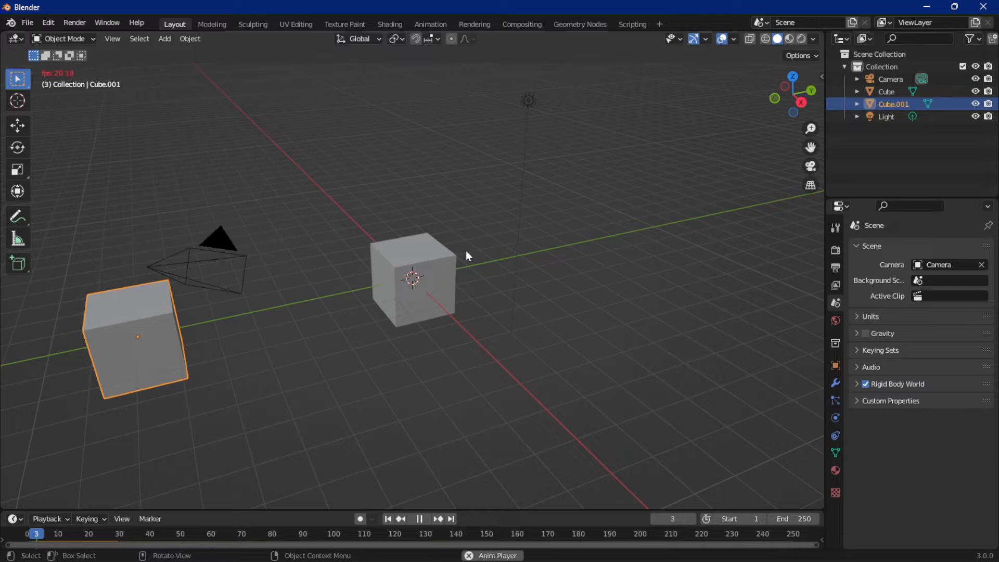
pyautogui.press('space')
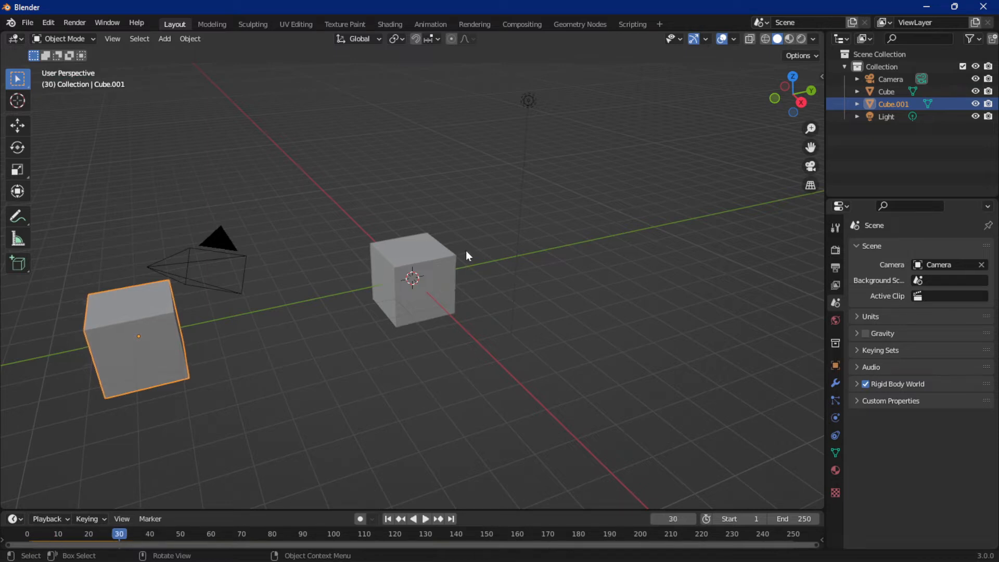
pyautogui.moveTo(440, 317); pyautogui.dragTo(565, 314, button='middle')
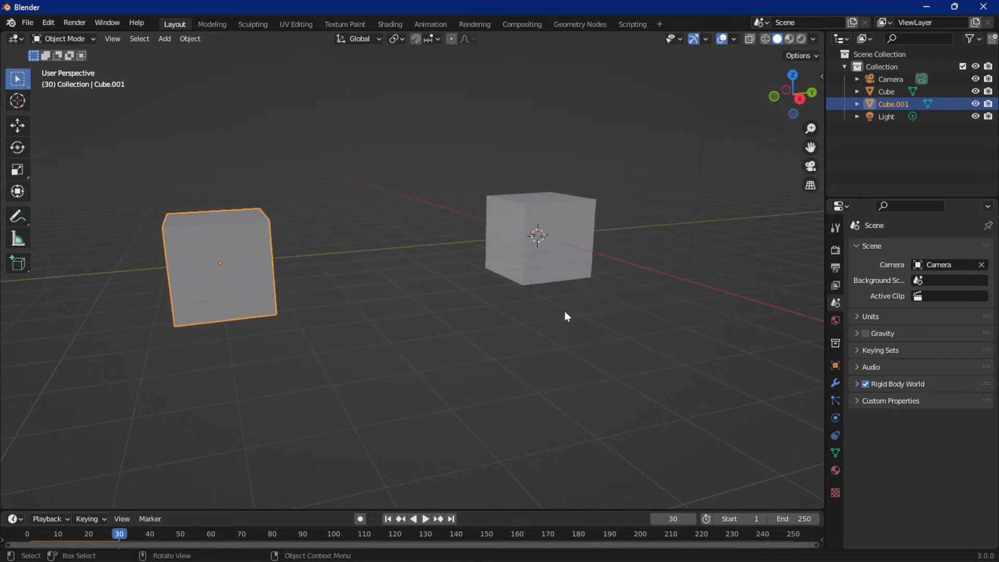
pyautogui.press('space')
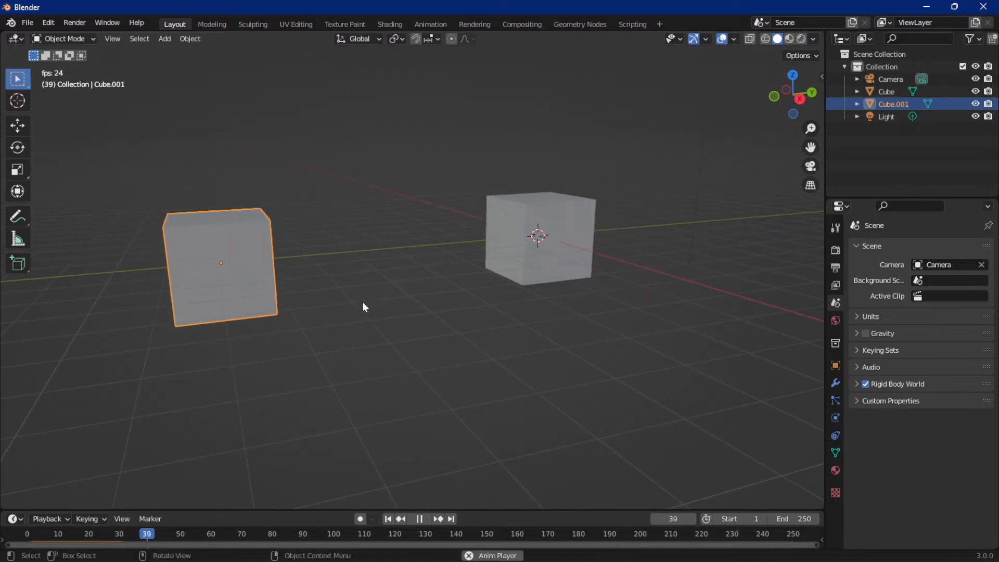
pyautogui.press('space')
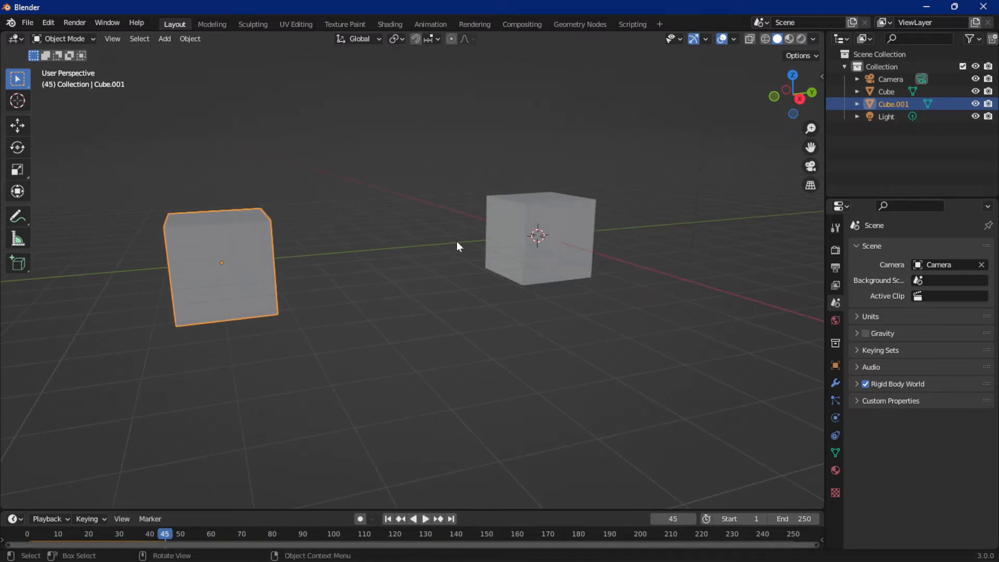
# Raise the first cube's Harmonic force field strength to 7.7 and play the simulation to test it
pyautogui.click(567, 261)
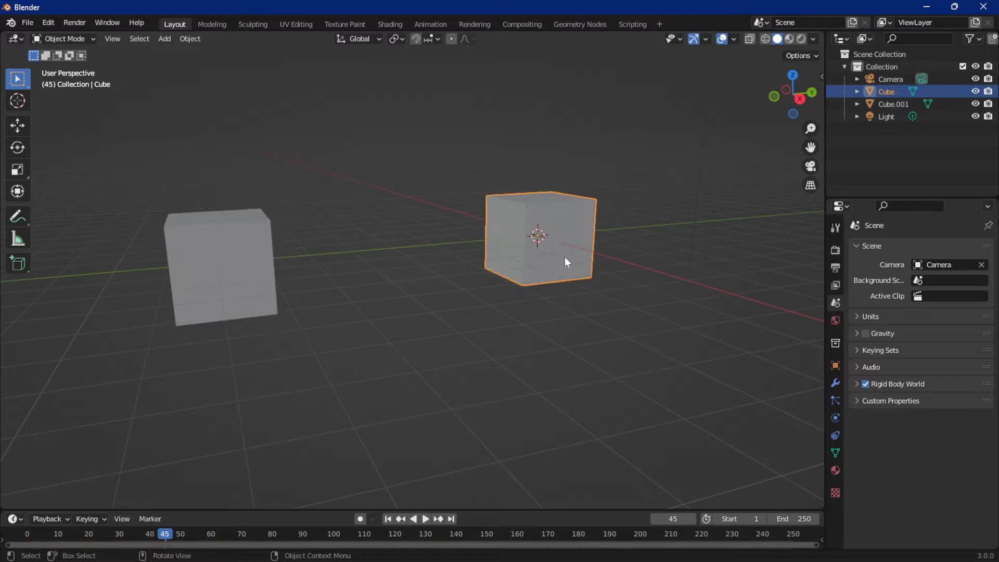
pyautogui.click(836, 417)
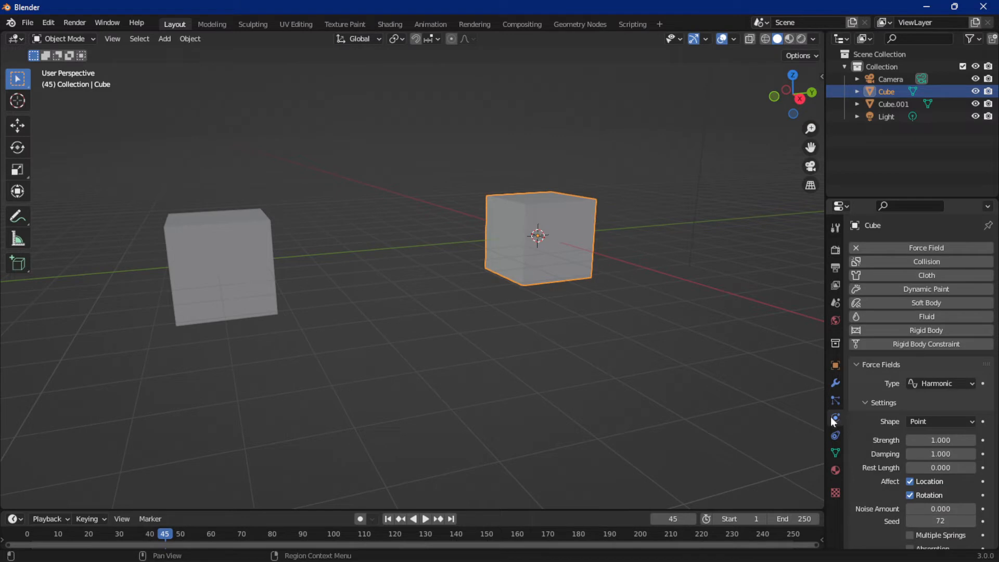
pyautogui.scroll(-5, 872, 411)
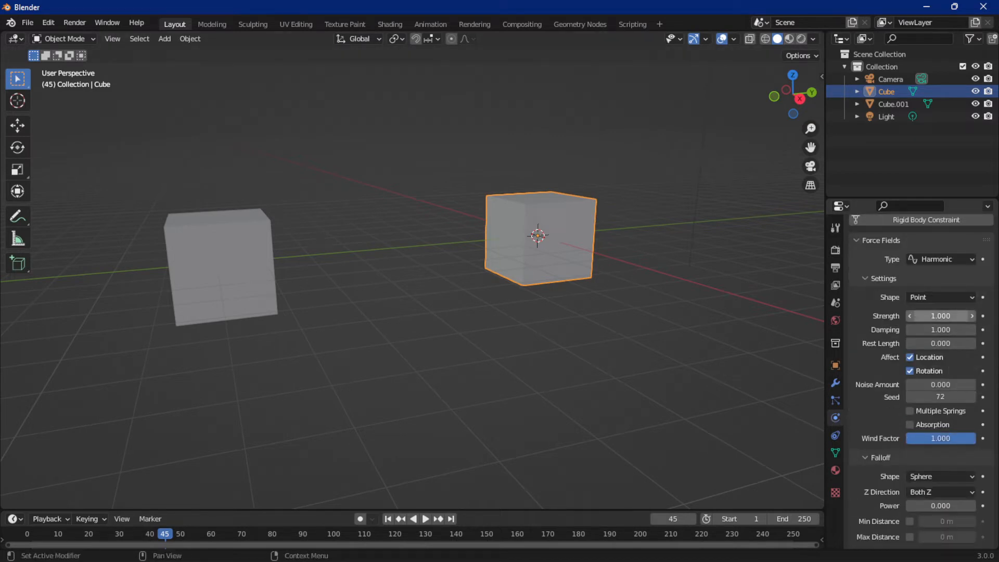
pyautogui.moveTo(940, 315); pyautogui.dragTo(955, 315)
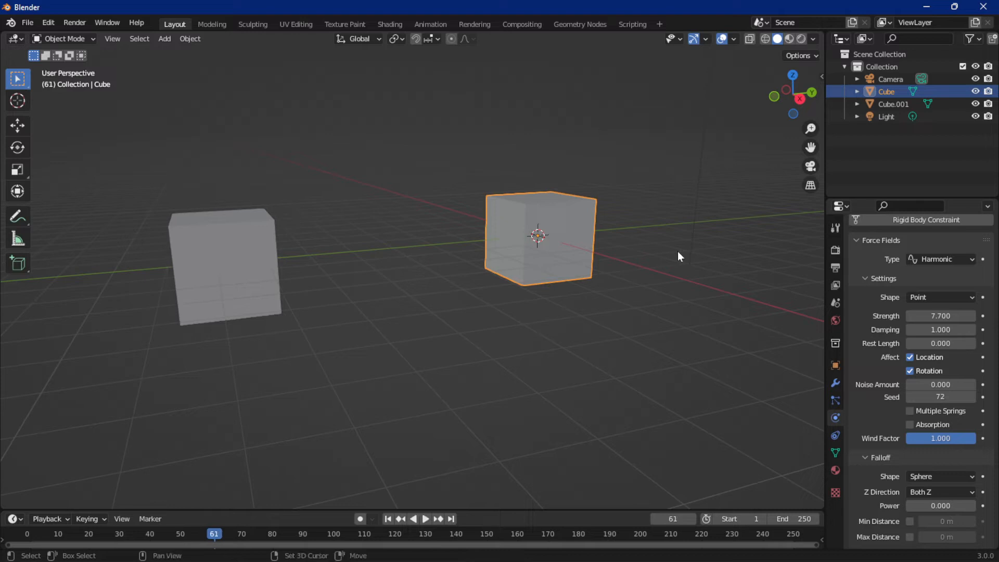
pyautogui.press('Escape')
# Set the force field strength to 20.5, play the simulation and return to frame 1
pyautogui.doubleClick(944, 311)
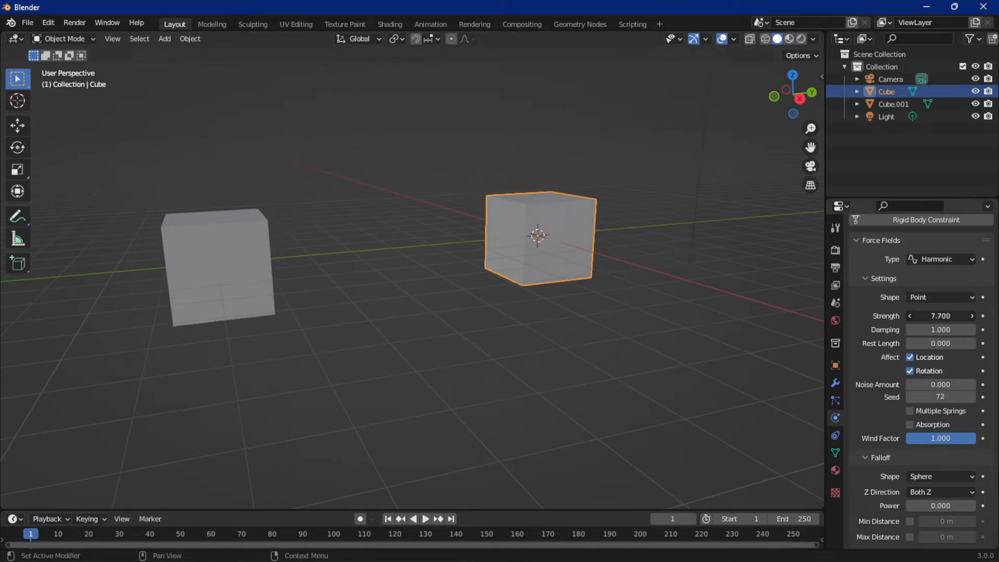
pyautogui.write('20.5')
pyautogui.press('Return')
pyautogui.press('space')
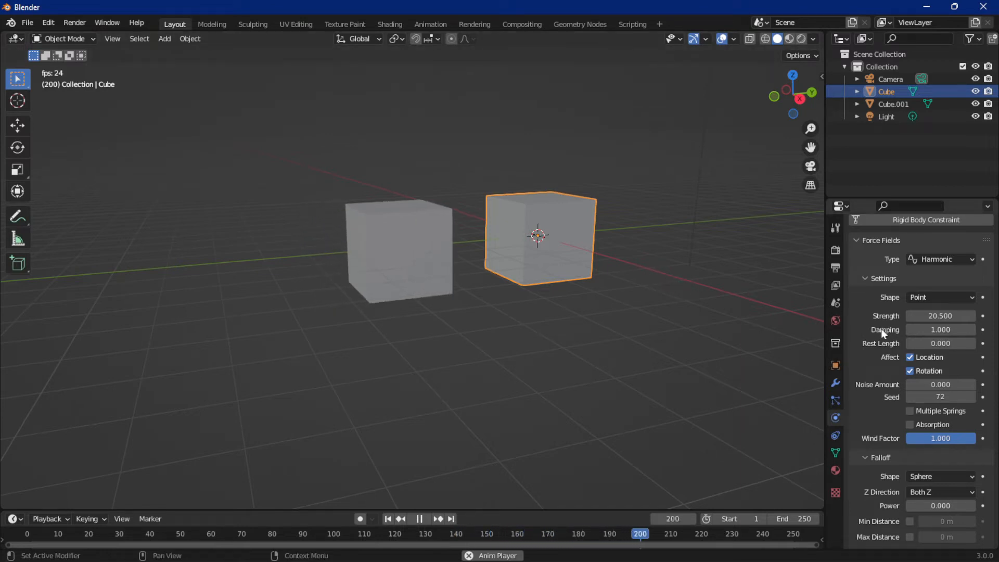
pyautogui.press('space')
pyautogui.hotkey('shift', 'Left')
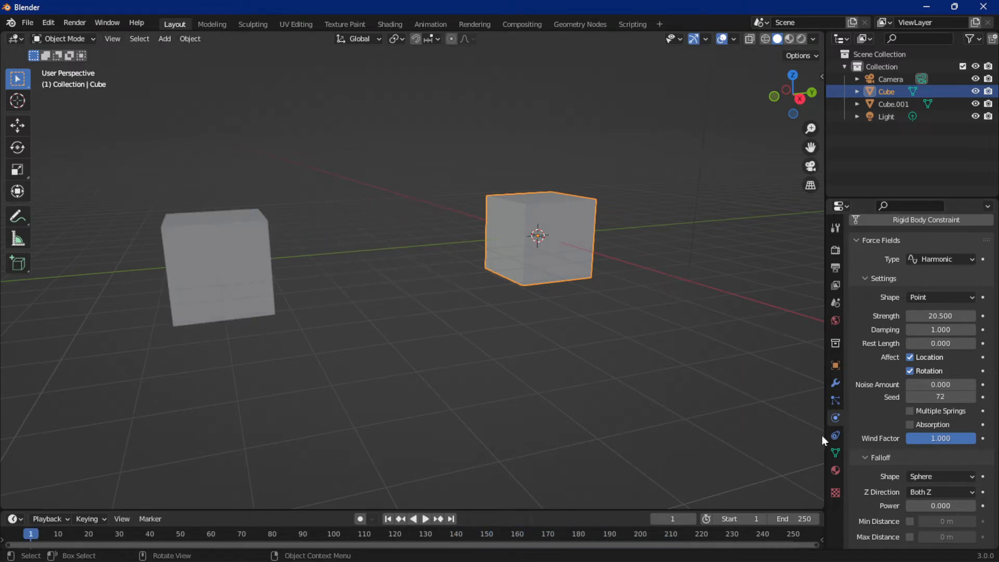
# Set the Harmonic field's damping to 0 and play the simulation to check the second cube's motion
pyautogui.click(931, 329)
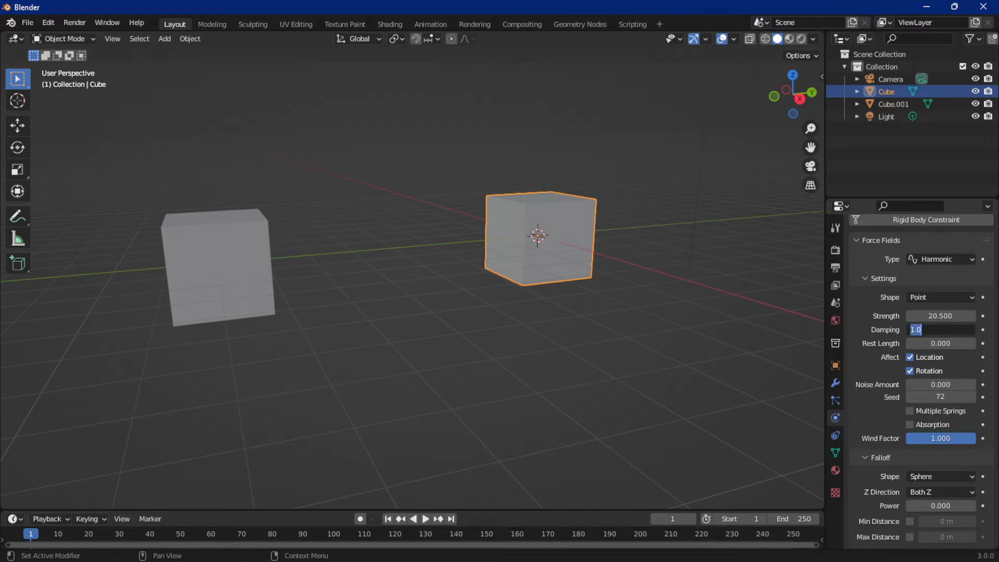
pyautogui.write('0')
pyautogui.press('Return')
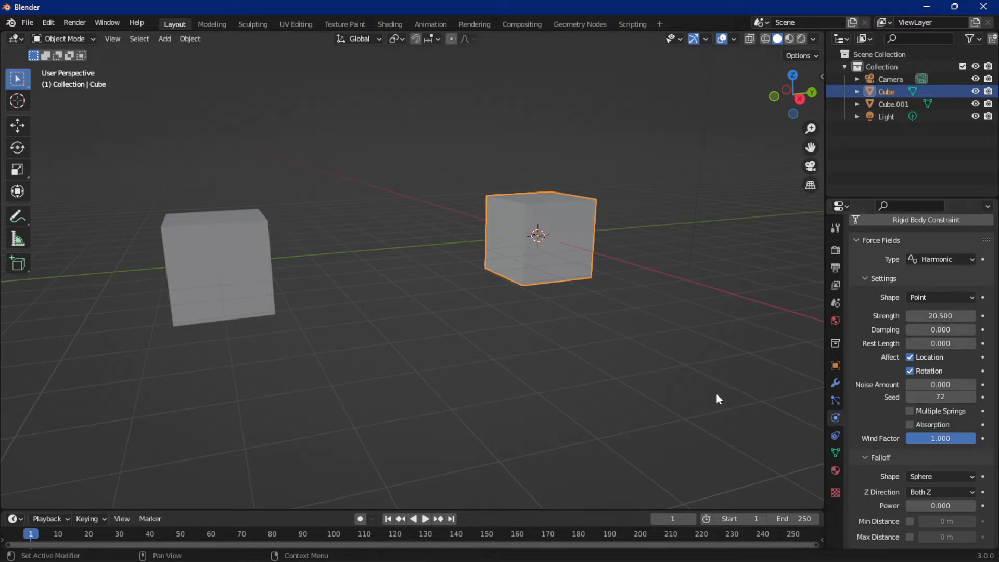
pyautogui.press('space')
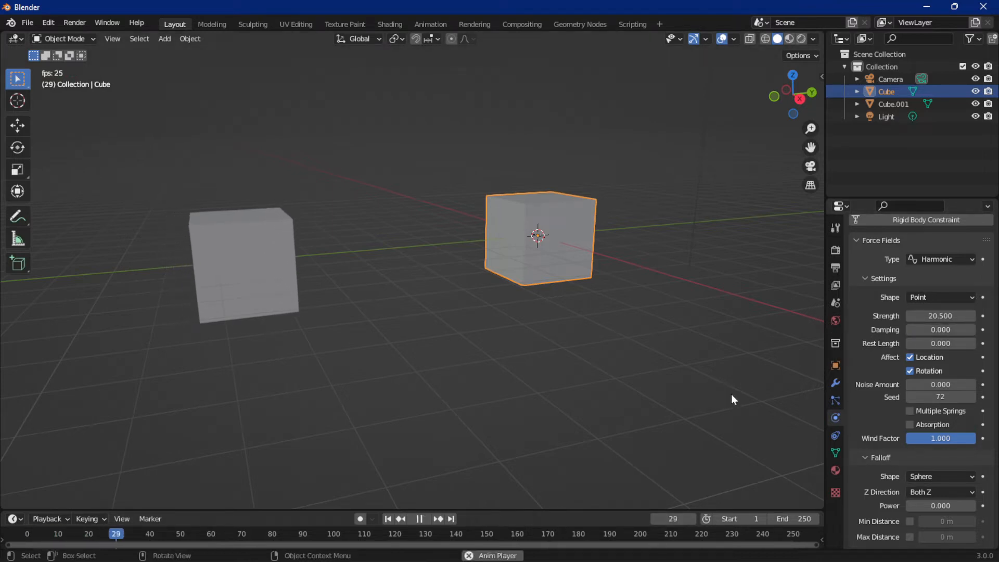
pyautogui.press('space')
# Set the force field strength to 100 and play the simulation from frame 1, watching from a wider raised view
pyautogui.click(923, 316)
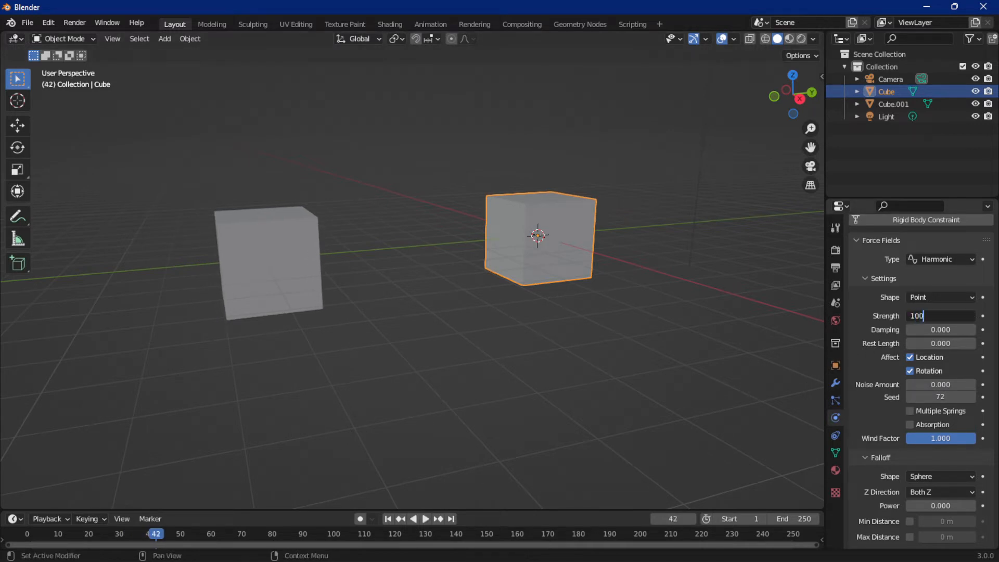
pyautogui.write('100')
pyautogui.press('Return')
pyautogui.hotkey('shift', 'Left')
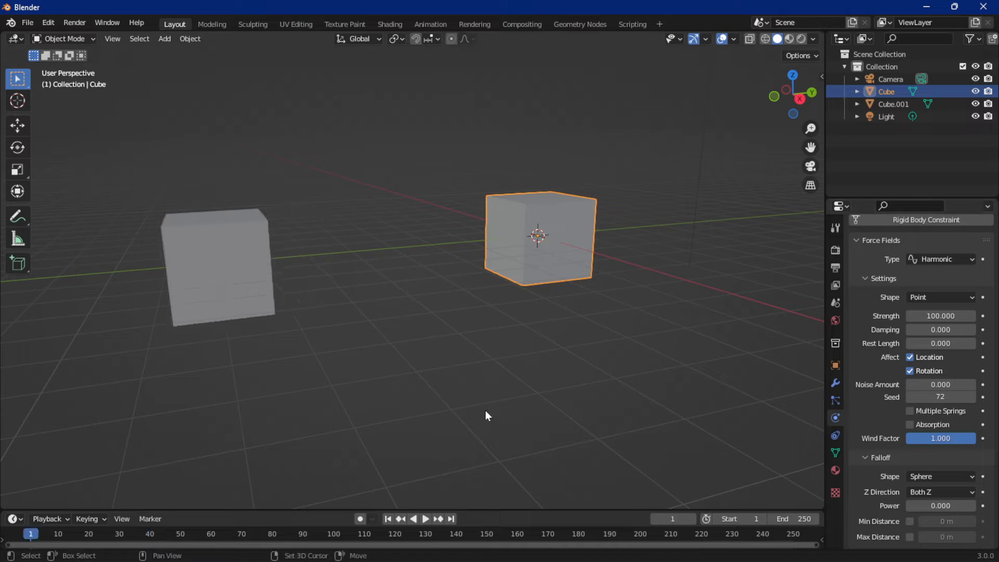
pyautogui.press('space')
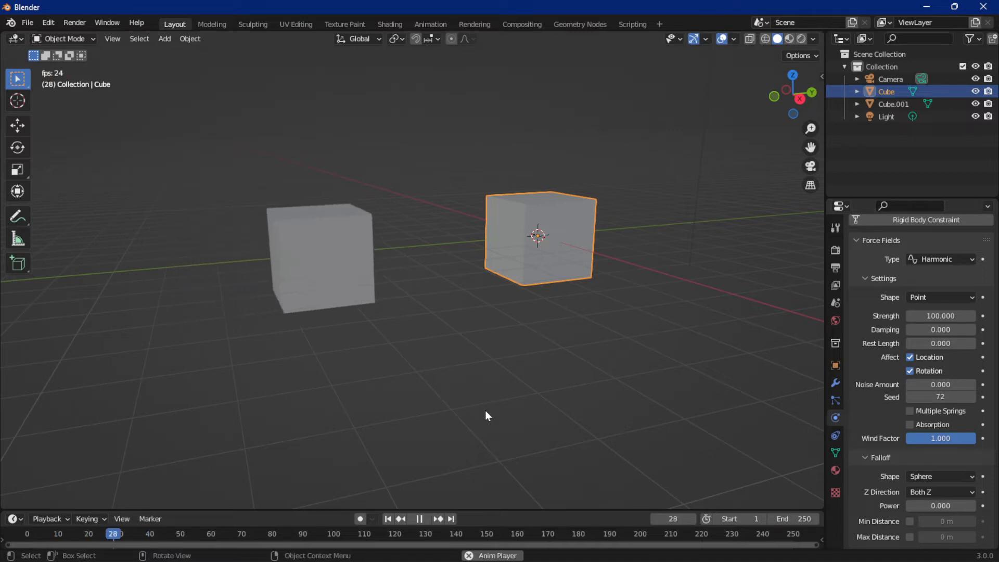
pyautogui.moveTo(555, 296); pyautogui.dragTo(521, 330, button='middle')
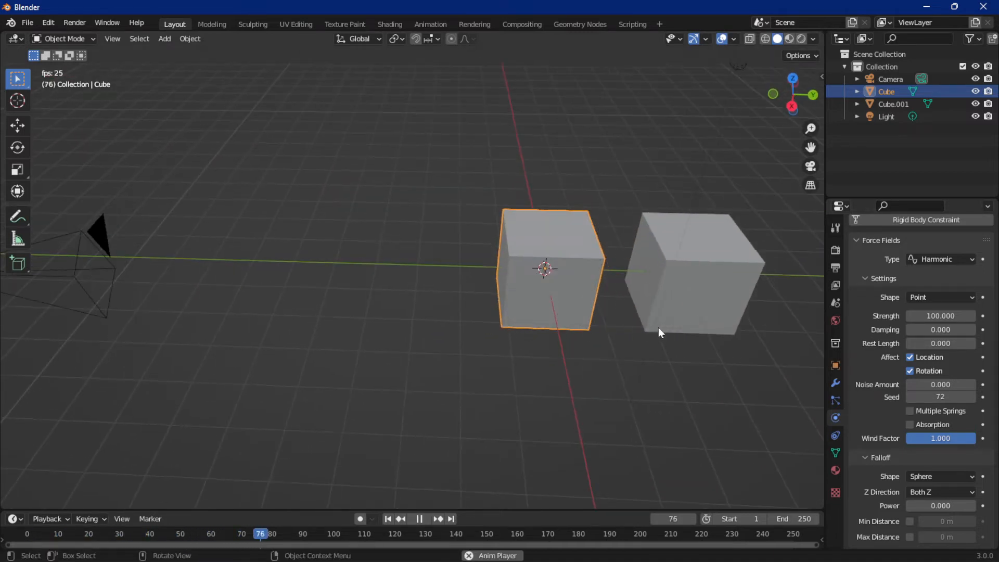
pyautogui.scroll(-4, 666, 325)
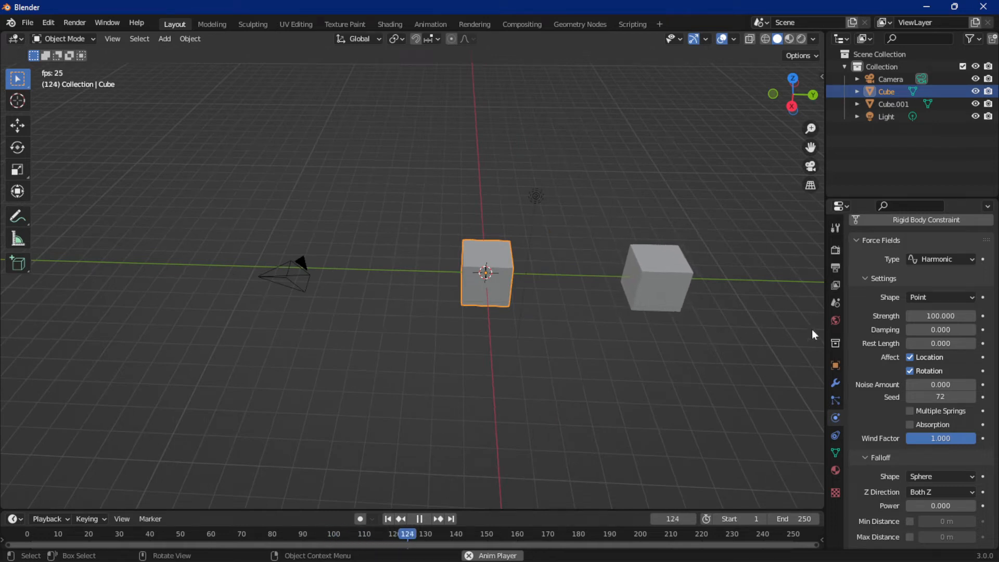
# Set the force field strength to 1000 and watch the second cube's motion before stopping playback
pyautogui.click(933, 316)
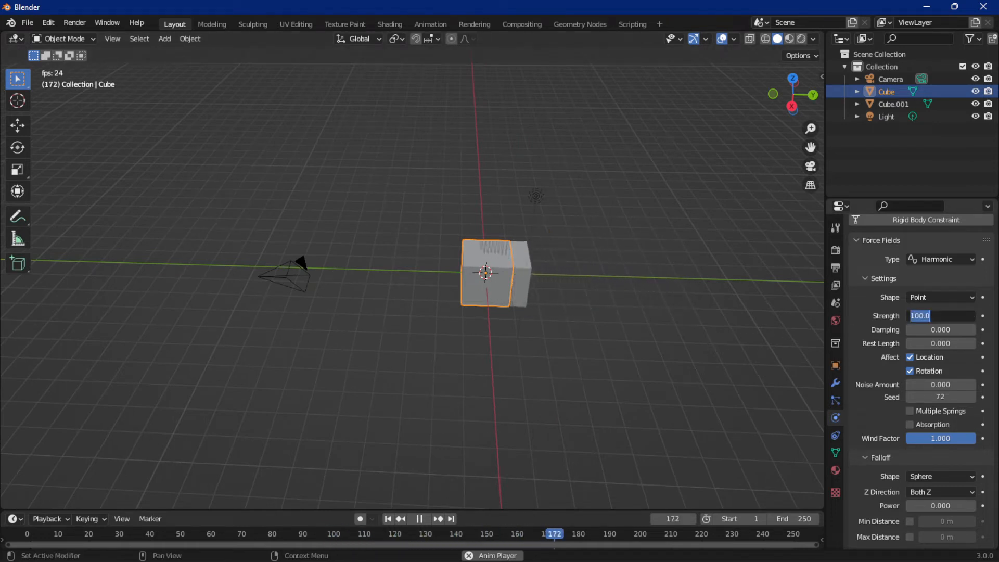
pyautogui.write('1000')
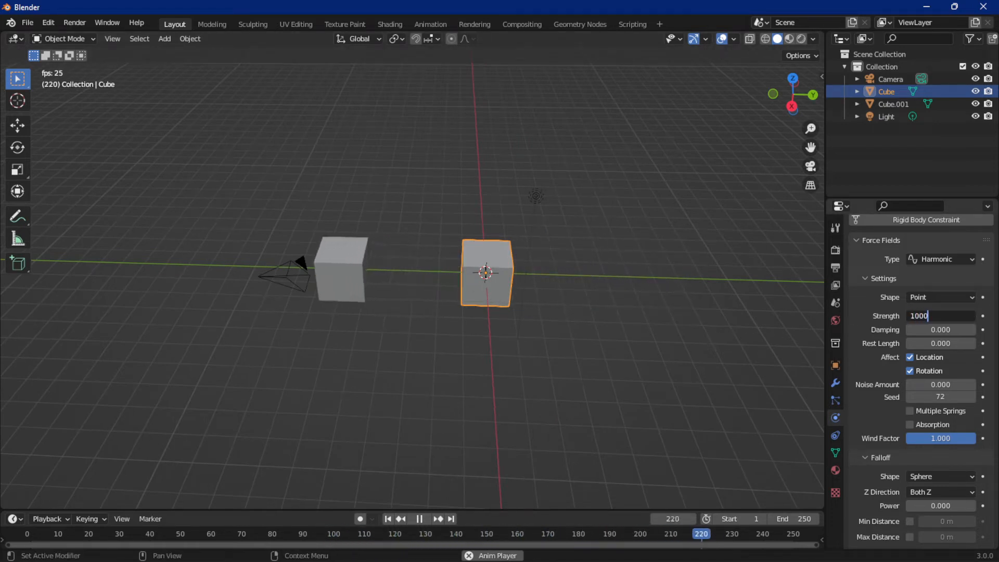
pyautogui.press('Return')
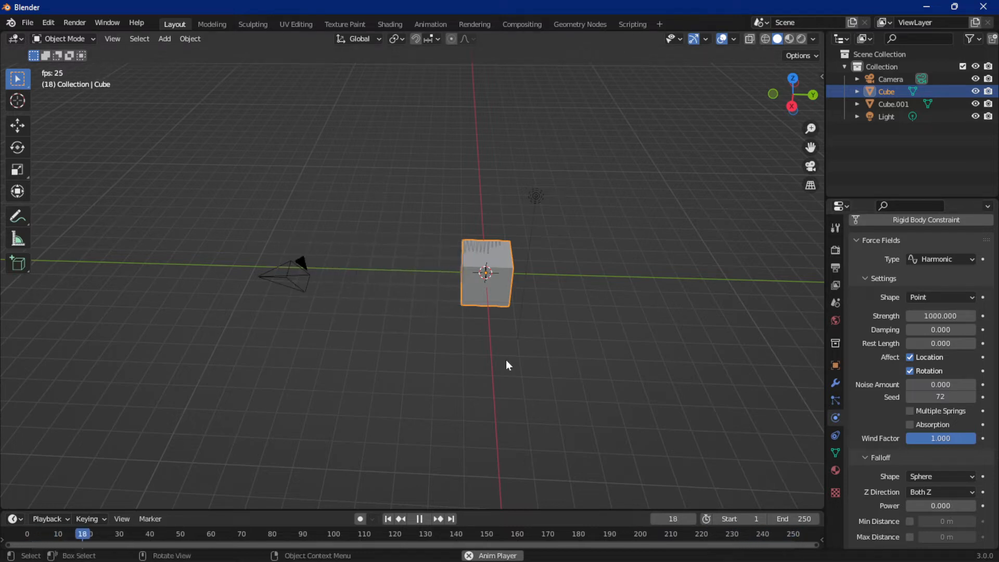
pyautogui.scroll(-2, 526, 346)
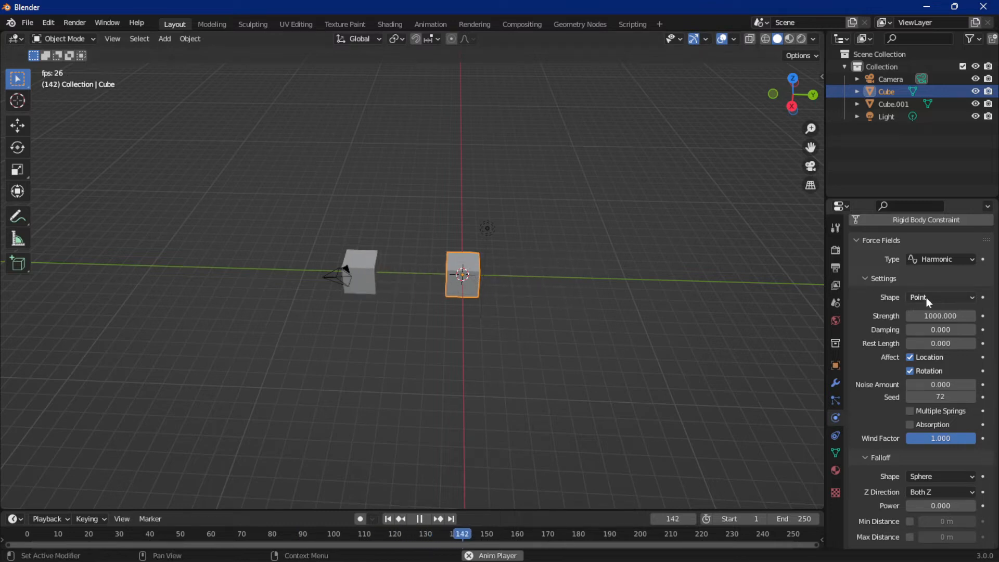
pyautogui.press('space')
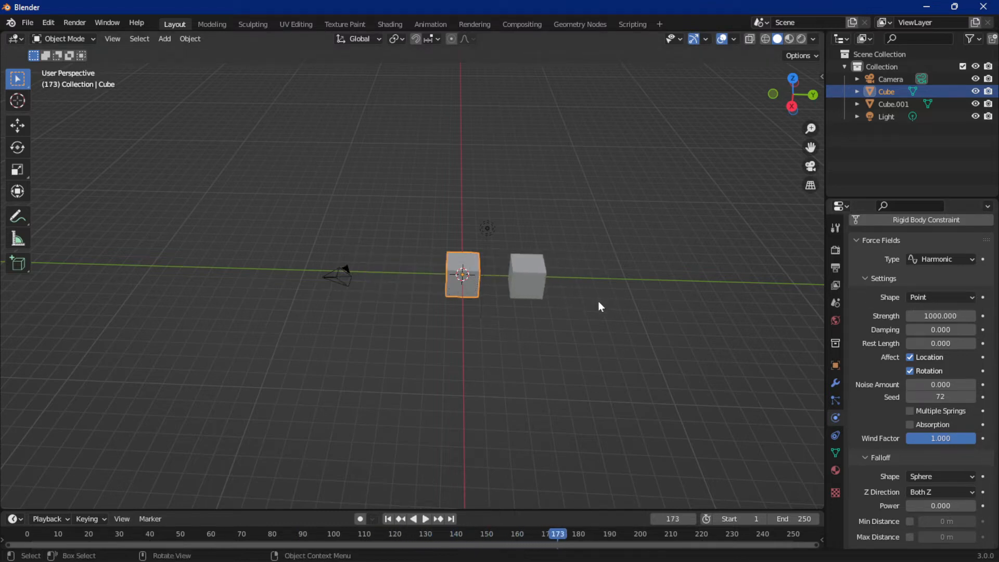
# At frame 1, in right orthographic view, move the second cube about 8 m up and slightly farther along negative Y
pyautogui.click(791, 107)
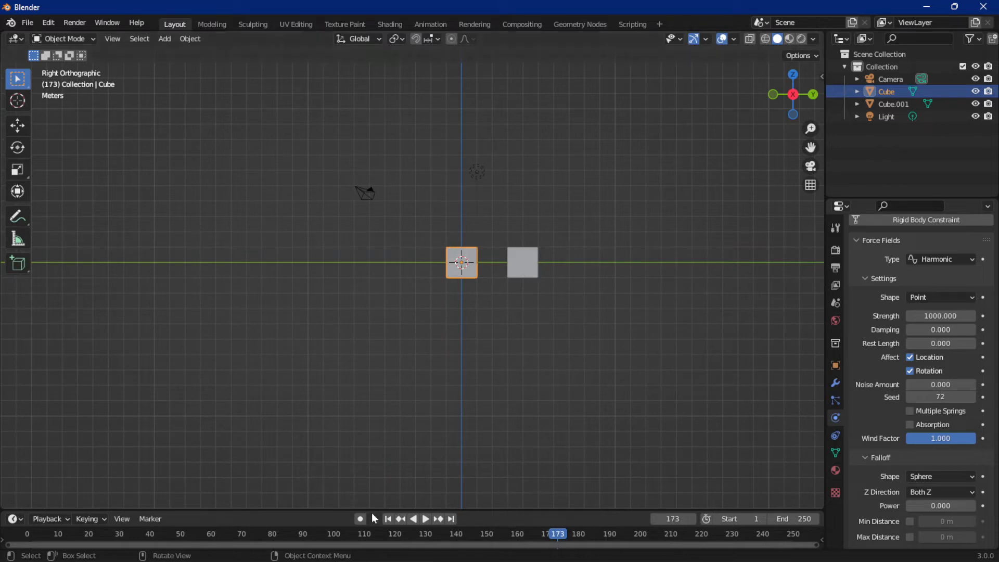
pyautogui.click(388, 519)
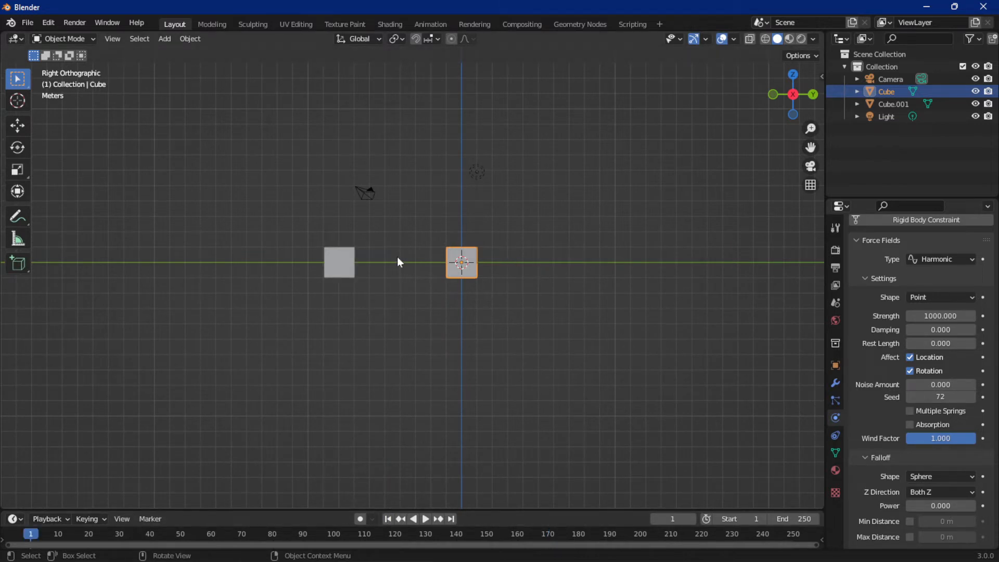
pyautogui.click(349, 257)
pyautogui.press('g')
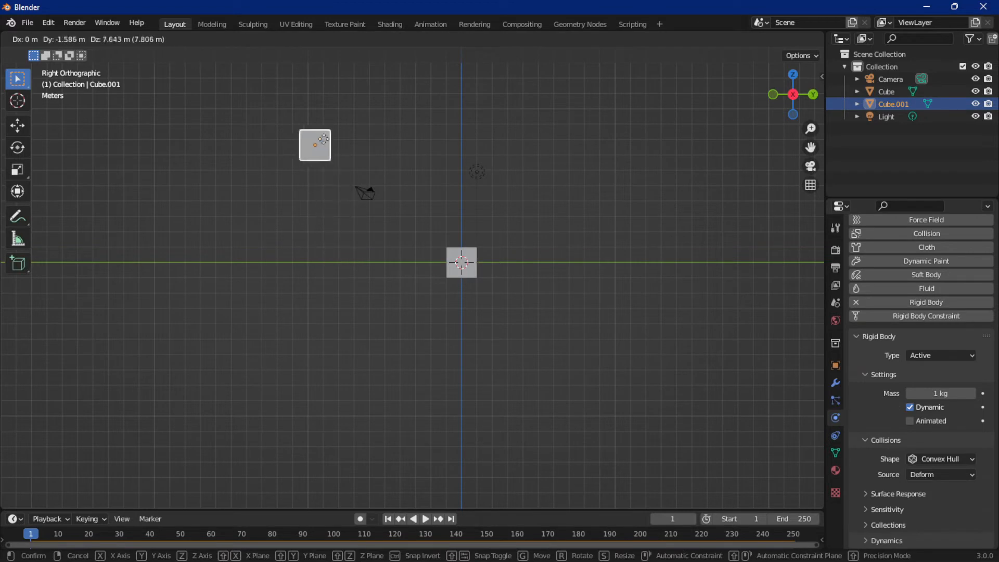
pyautogui.click(321, 131)
# Play the simulation to check the raised cube's motion under the Point-shaped field, and return to frame 1
pyautogui.press('space')
pyautogui.moveTo(563, 176); pyautogui.dragTo(579, 220, button='middle')
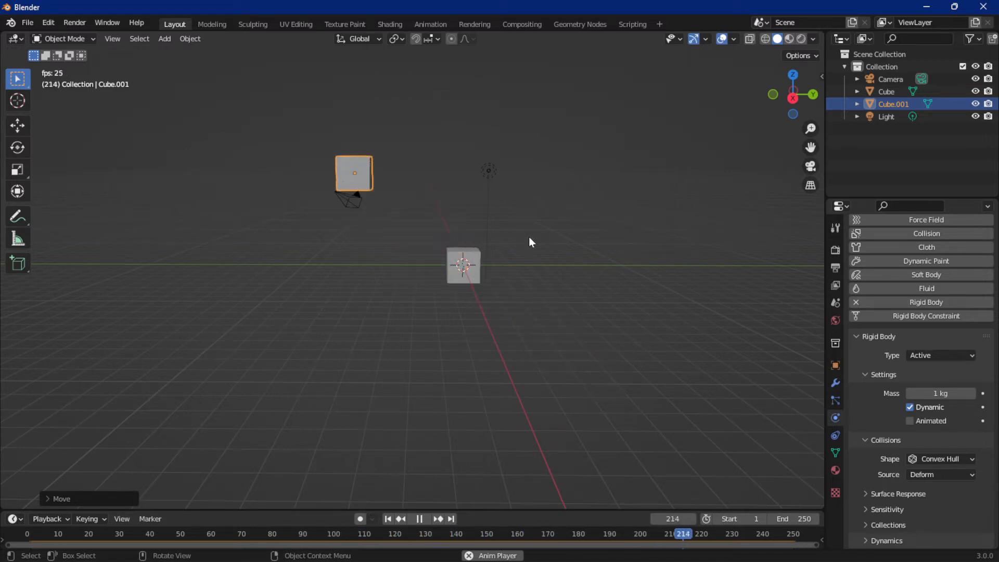
pyautogui.press('space')
pyautogui.hotkey('shift', 'Left')
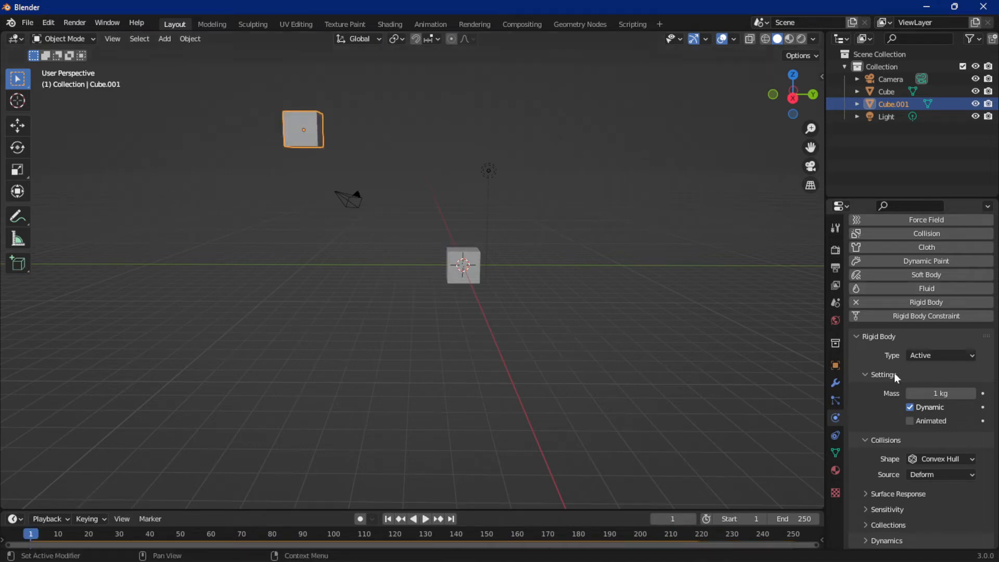
# Change the shape of the first cube's Harmonic force field to Line
pyautogui.click(456, 273)
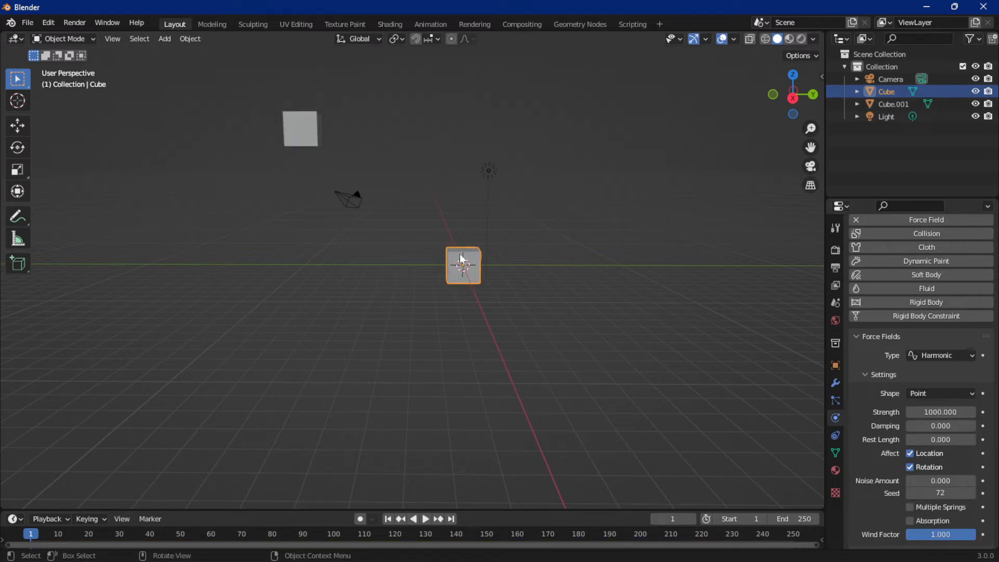
pyautogui.click(926, 394)
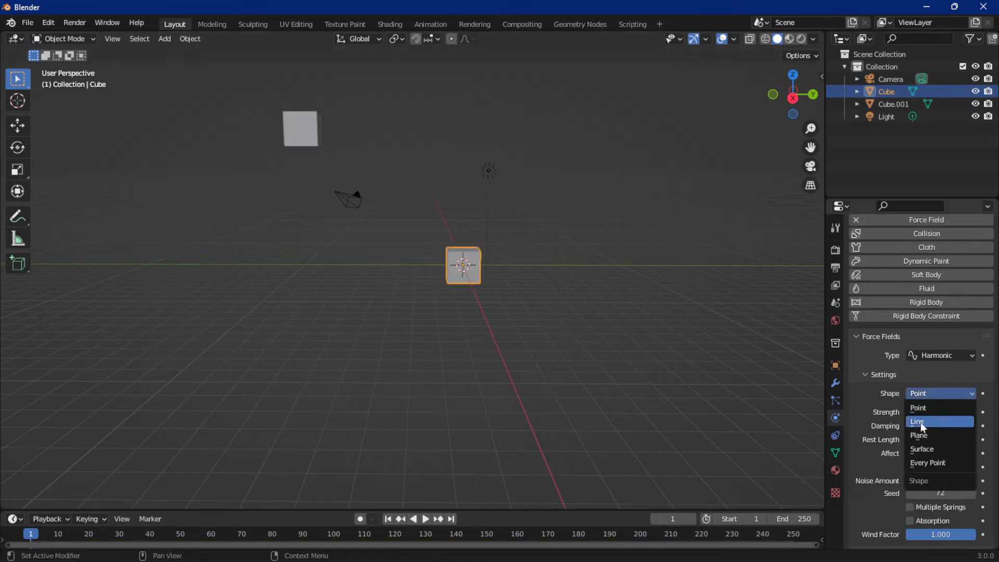
pyautogui.click(938, 420)
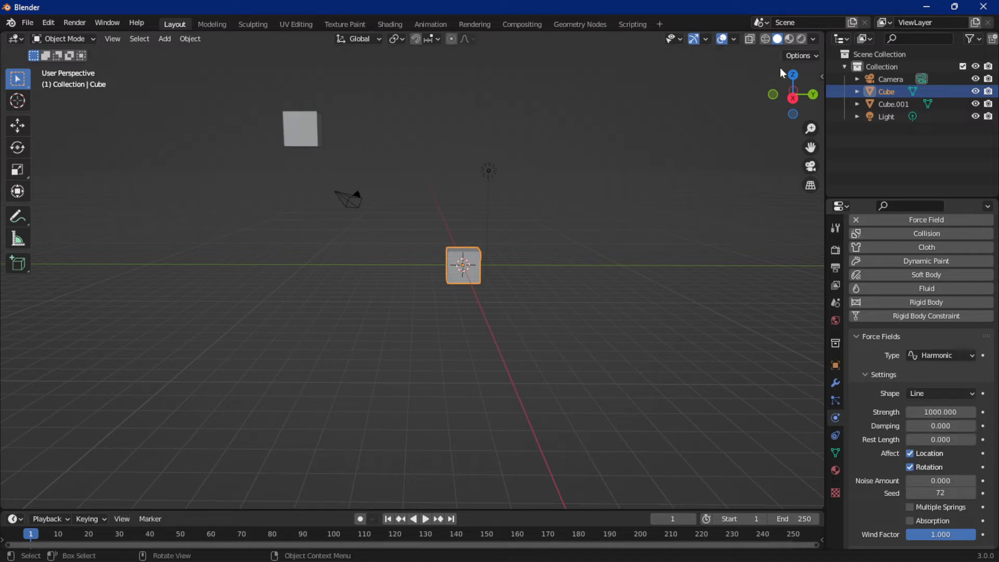
# Show the Z axis in the viewport overlays and play the simulation to compare the raised cube's motion with it
pyautogui.click(733, 40)
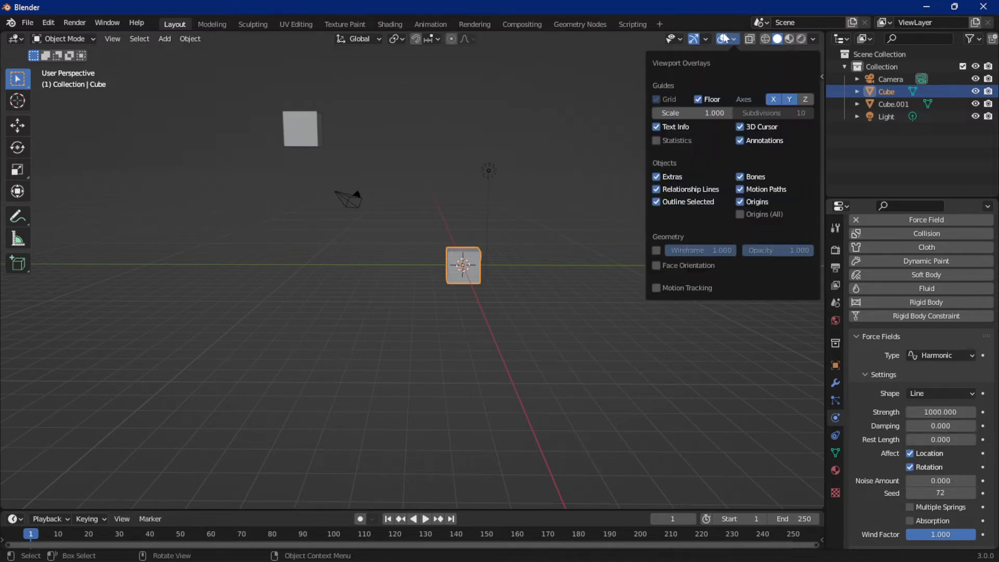
pyautogui.click(733, 40)
pyautogui.click(734, 41)
pyautogui.click(737, 41)
pyautogui.click(806, 100)
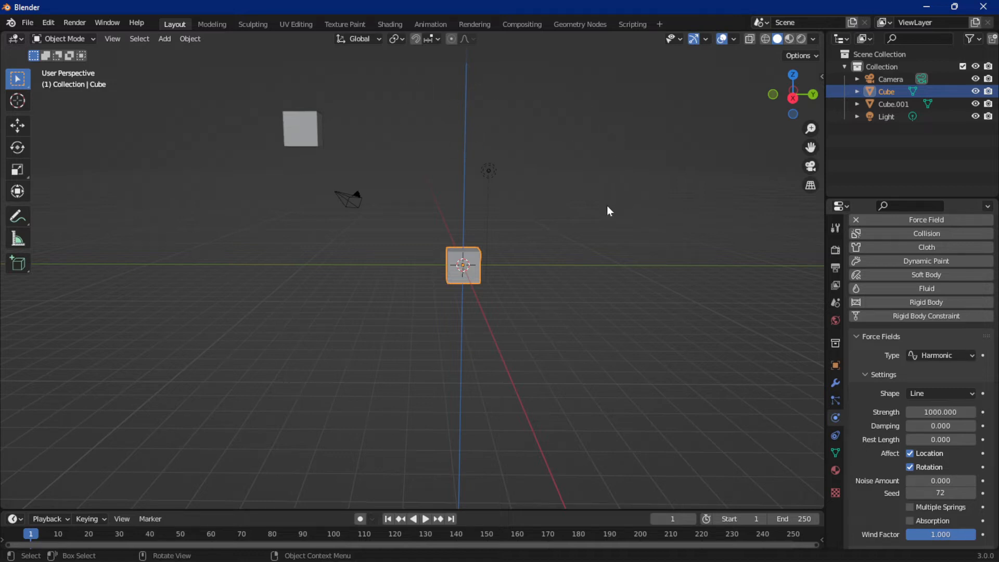
pyautogui.press('space')
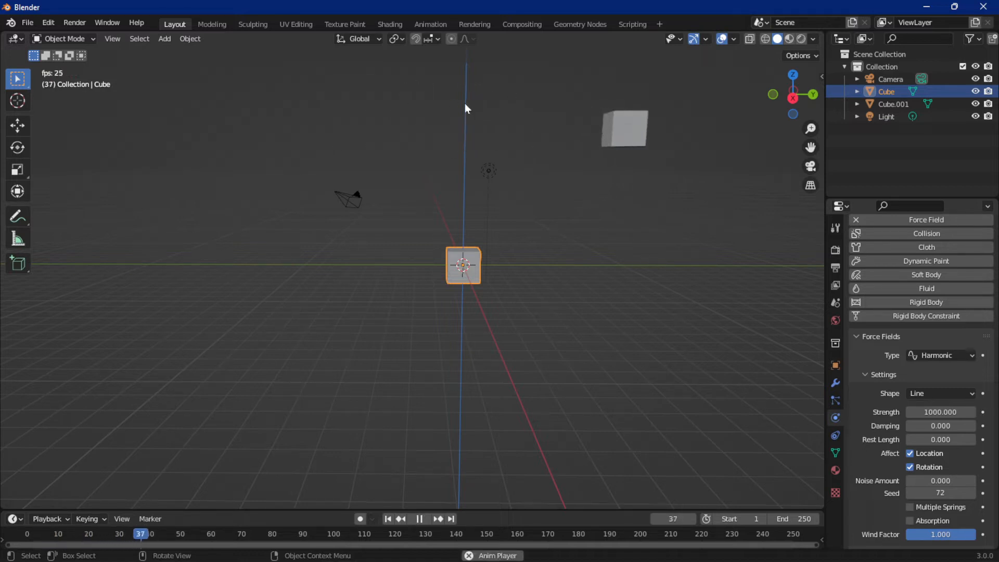
pyautogui.press('space')
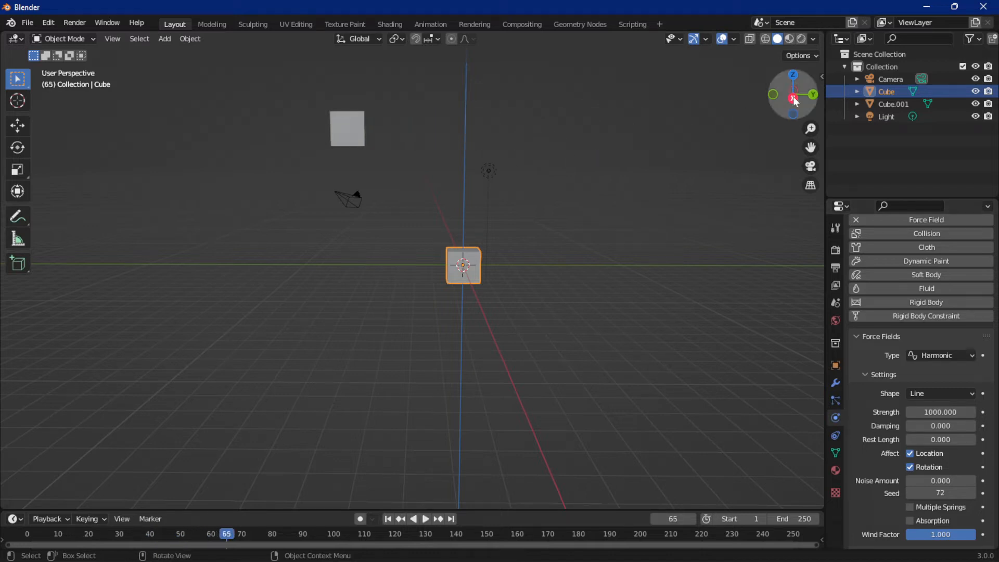
# In right orthographic view, duplicate the raised rigid-body cube and place the copy on the Y axis, level with the force field cube
pyautogui.click(793, 99)
pyautogui.click(367, 143)
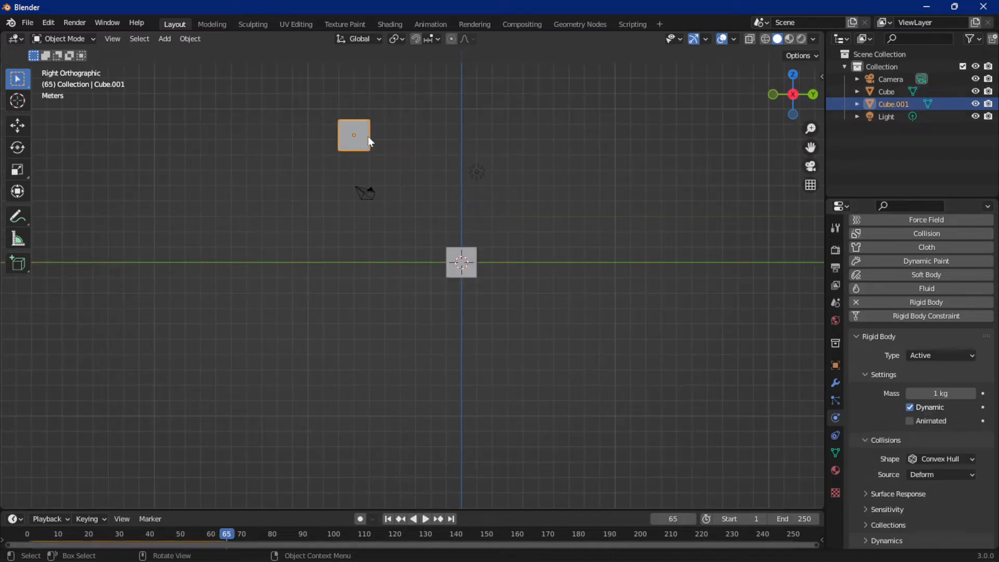
pyautogui.hotkey('shift', 'd')
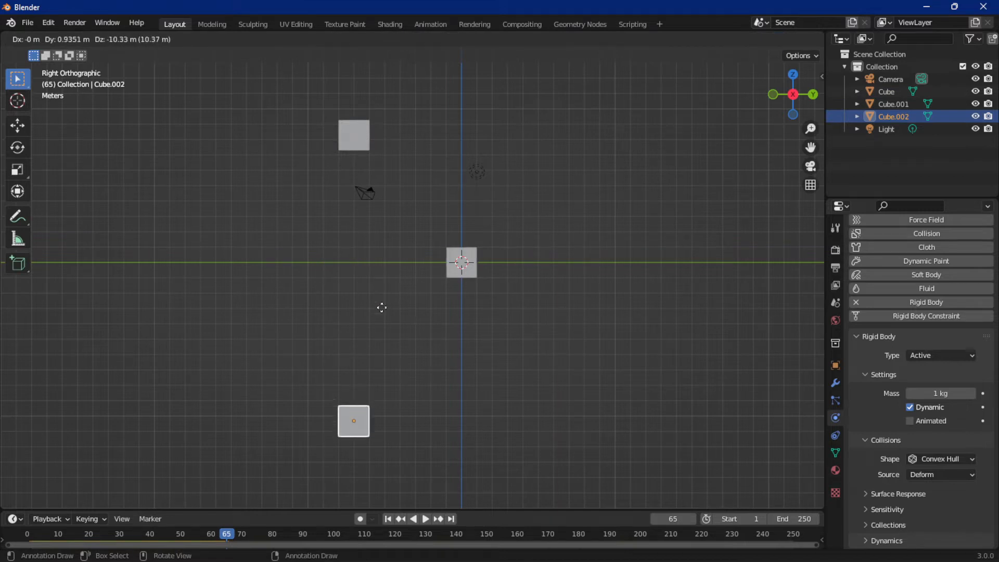
pyautogui.click(393, 234)
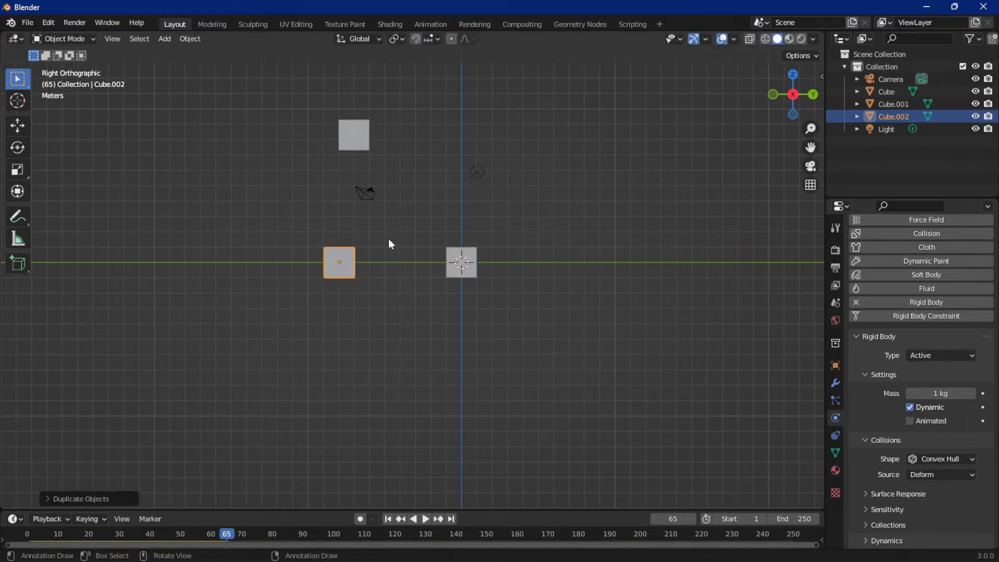
# Lower the new cube below the Y axis and duplicate it twice on the field cube's other side, one copy above the axis and one below
pyautogui.moveTo(346, 254); pyautogui.dragTo(332, 335)
pyautogui.click(388, 519)
pyautogui.hotkey('shift', 'd')
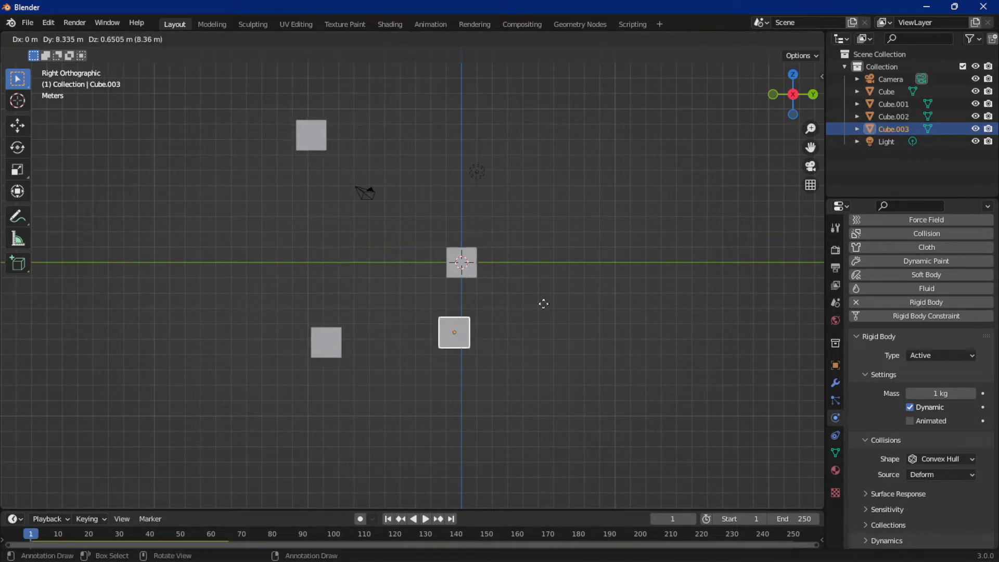
pyautogui.click(596, 188)
pyautogui.hotkey('shift', 'd')
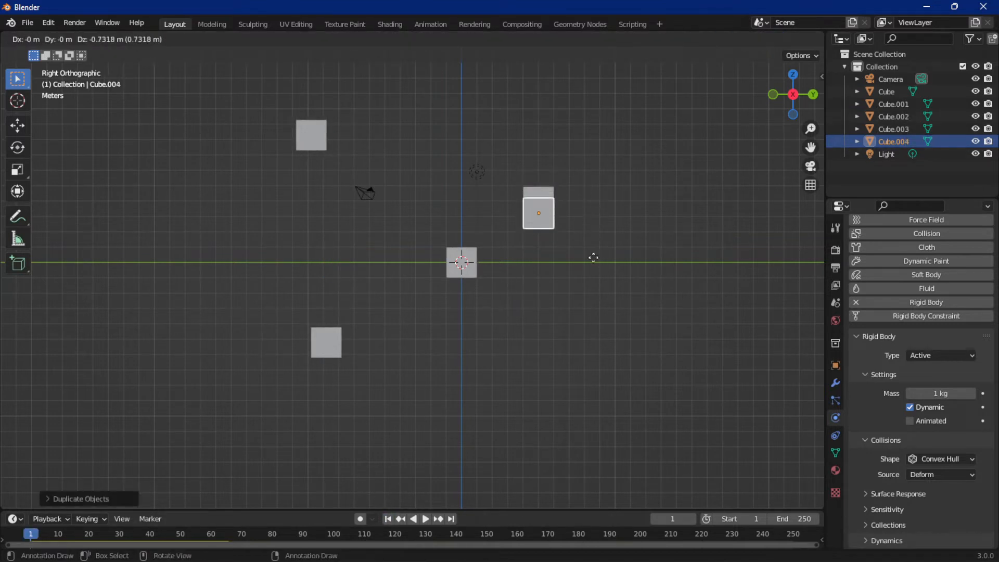
pyautogui.click(595, 414)
# Play the simulation in perspective view to check how the four surrounding cubes move under the Line-shaped field, and return to frame 1
pyautogui.moveTo(619, 345); pyautogui.dragTo(621, 371, button='middle')
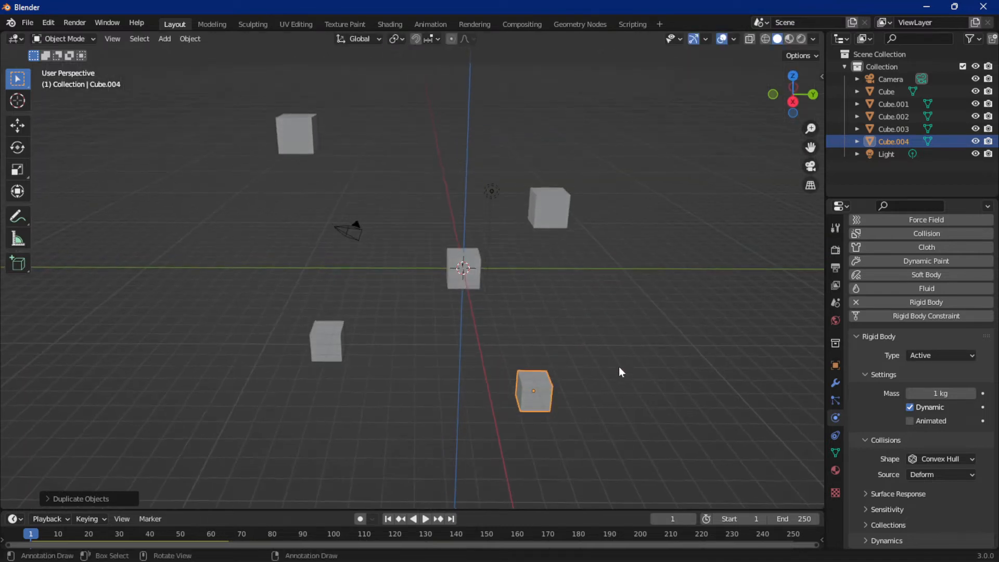
pyautogui.press('space')
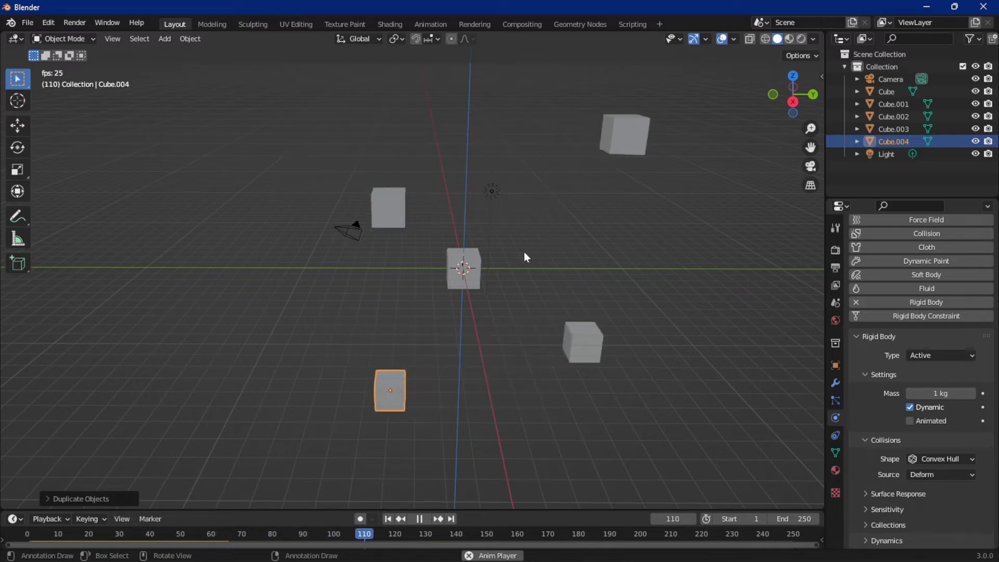
pyautogui.press('space')
pyautogui.hotkey('shift', 'Left')
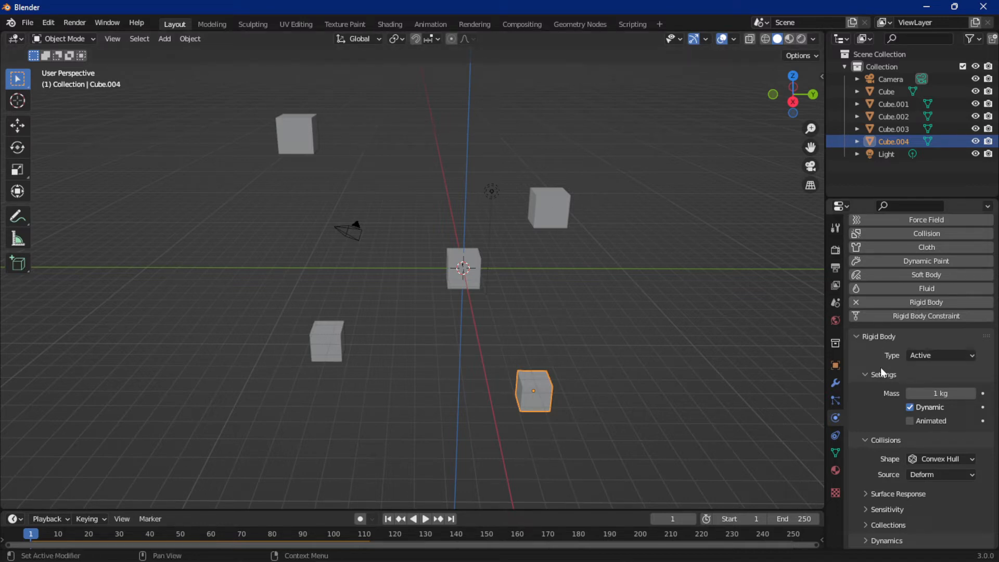
# Set the center cube's Harmonic field shape to Plane, play the simulation to watch the surrounding cubes, and return to frame 1
pyautogui.click(463, 275)
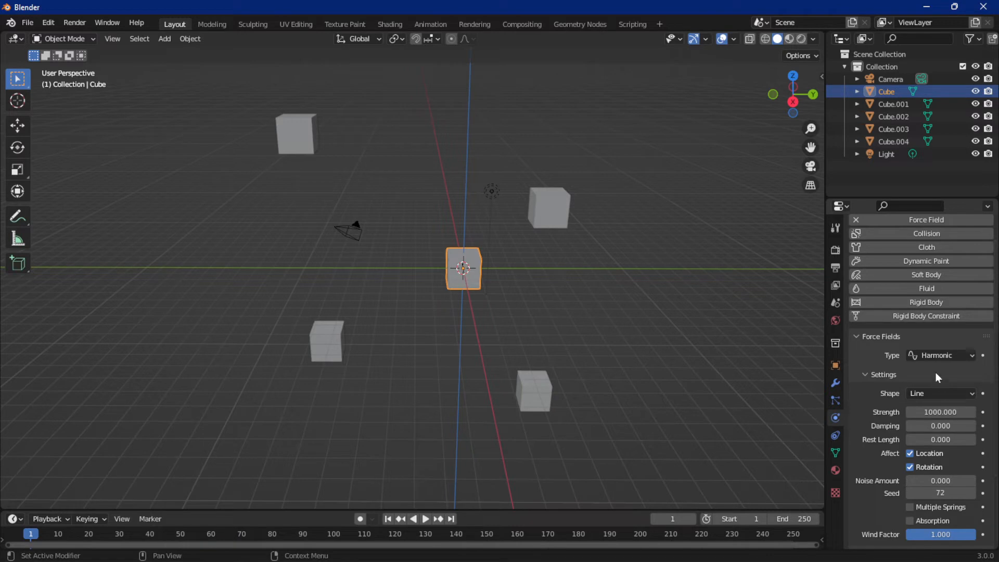
pyautogui.click(927, 393)
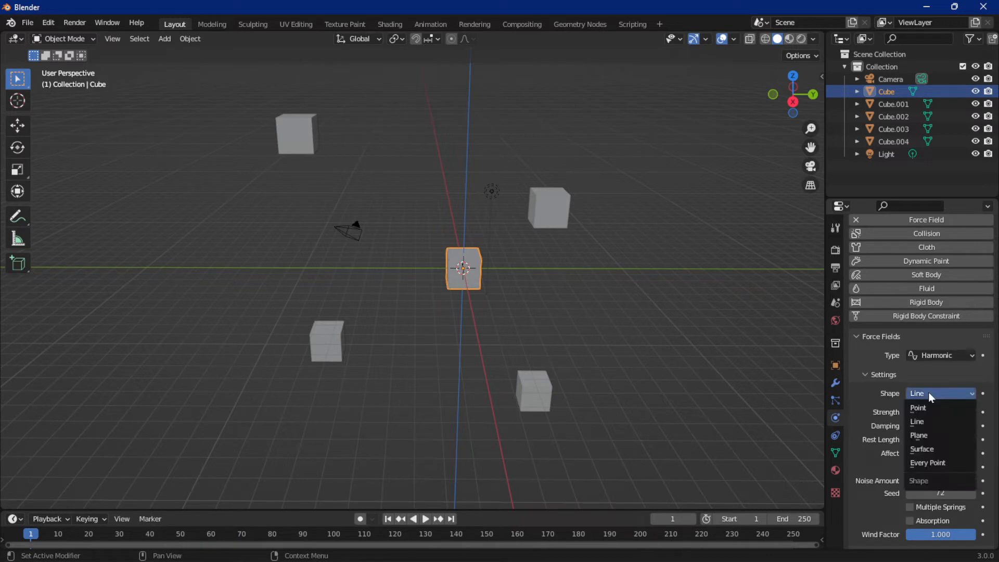
pyautogui.click(932, 433)
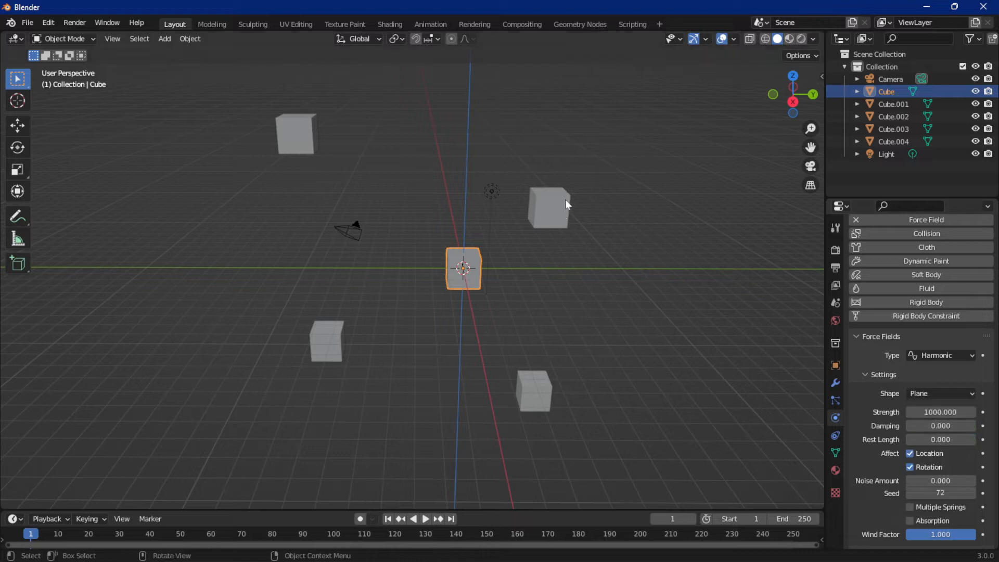
pyautogui.press('space')
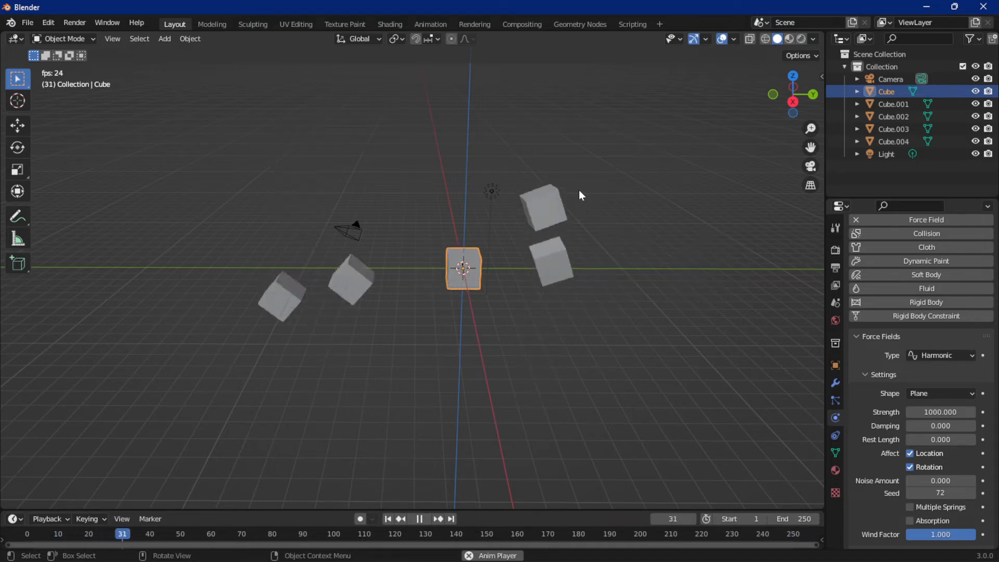
pyautogui.press('space')
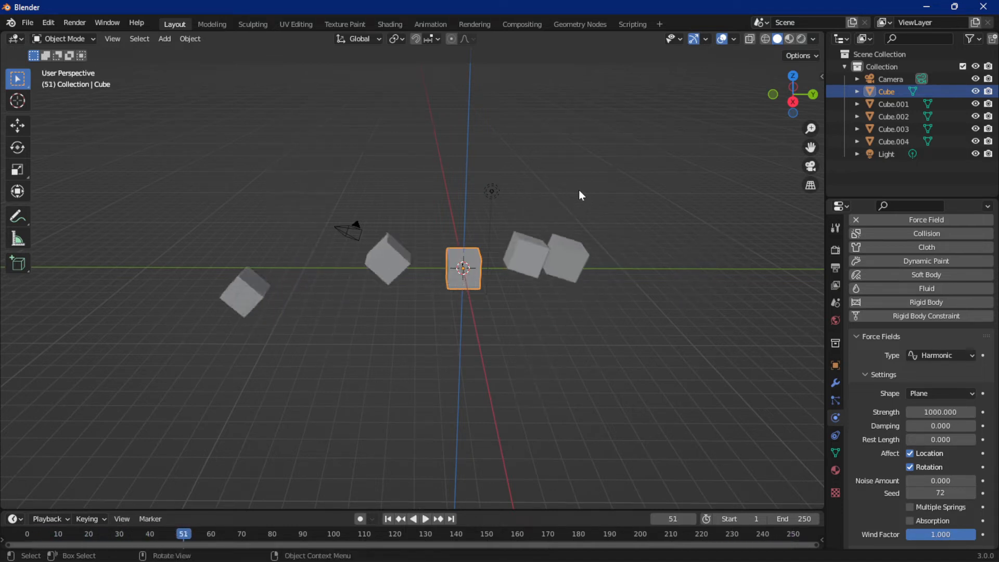
pyautogui.click(386, 520)
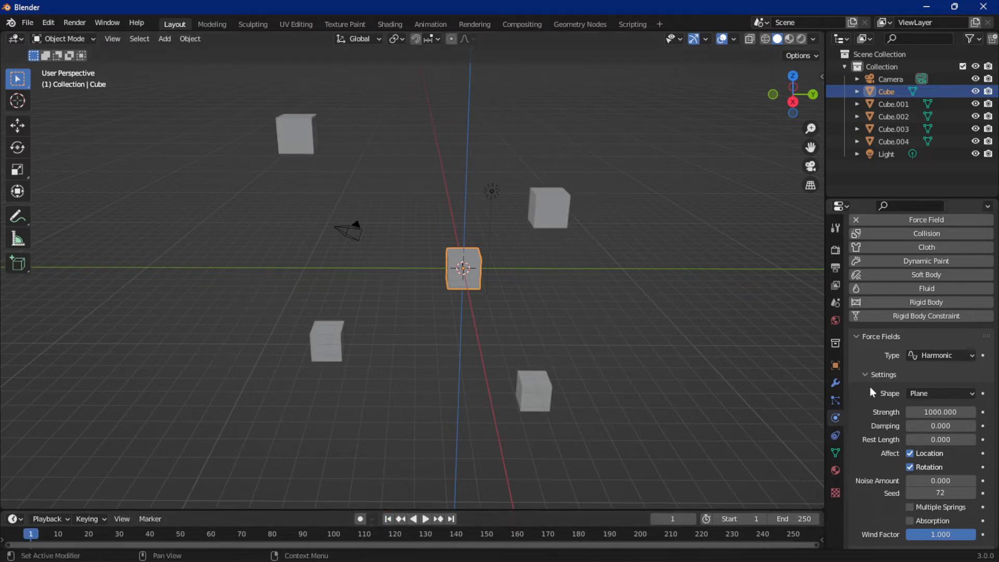
# Set the Harmonic field shape to Point, play the simulation to compare the four cubes' motion, and return to frame 1
pyautogui.click(935, 394)
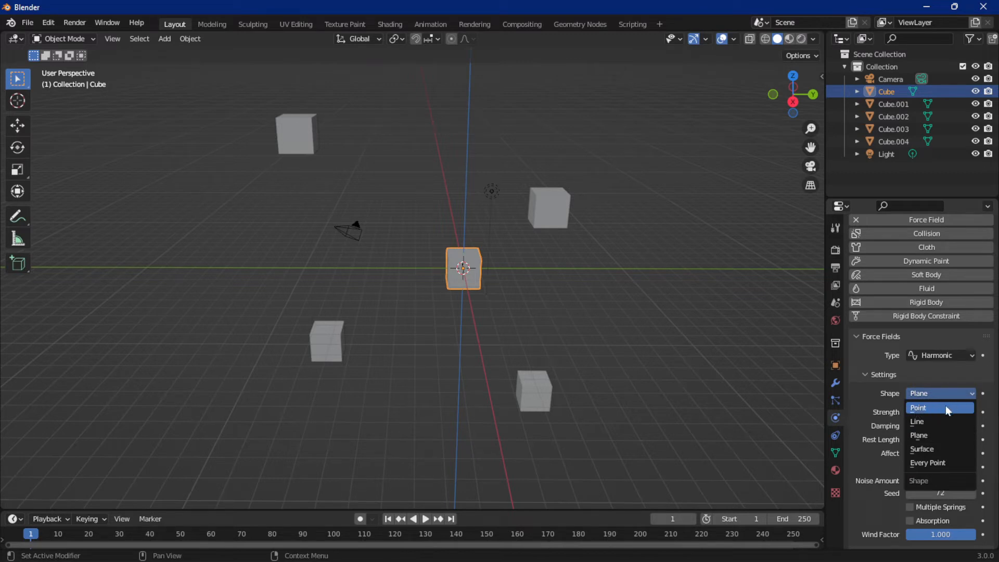
pyautogui.click(945, 406)
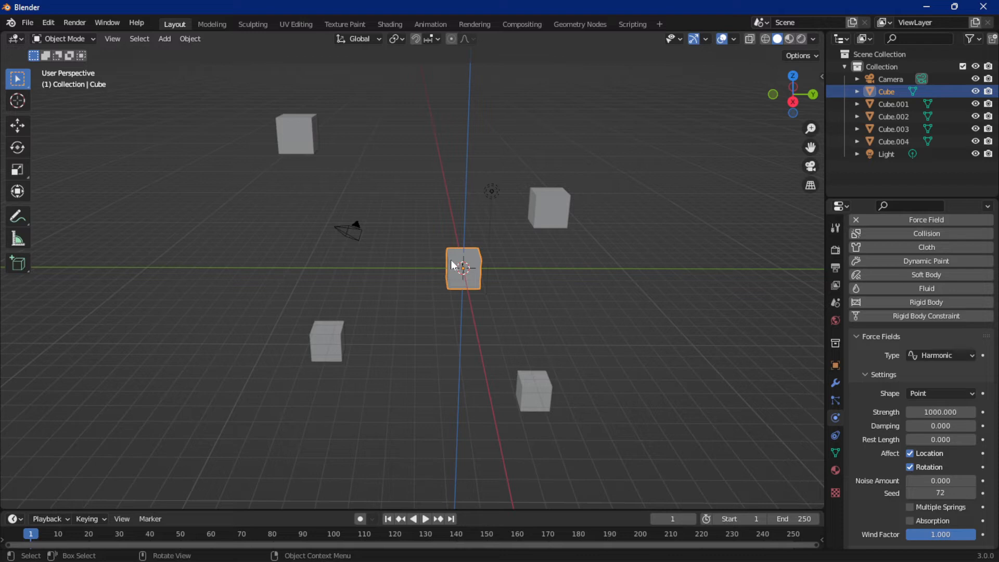
pyautogui.press('space')
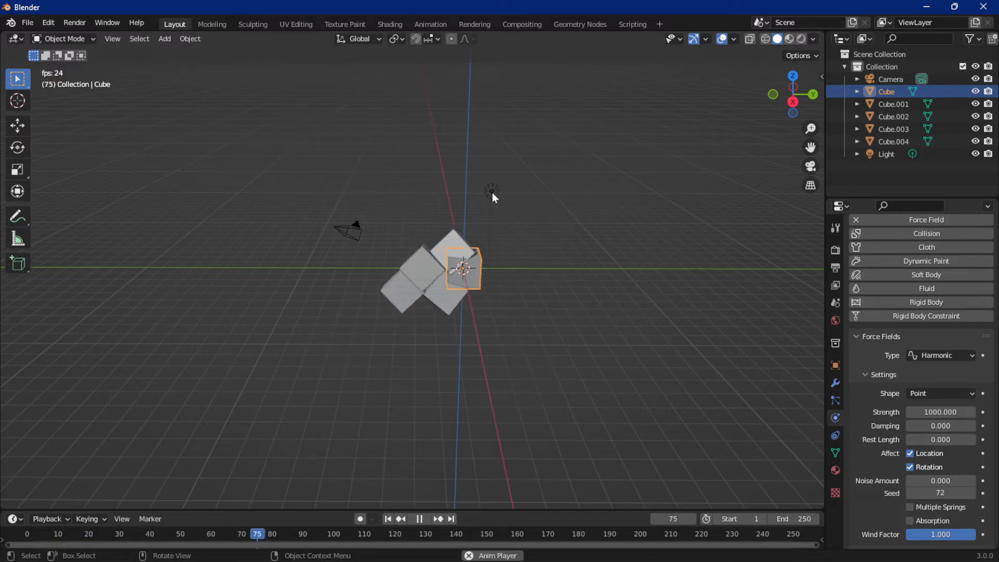
pyautogui.press('space')
pyautogui.hotkey('shift', 'Left')
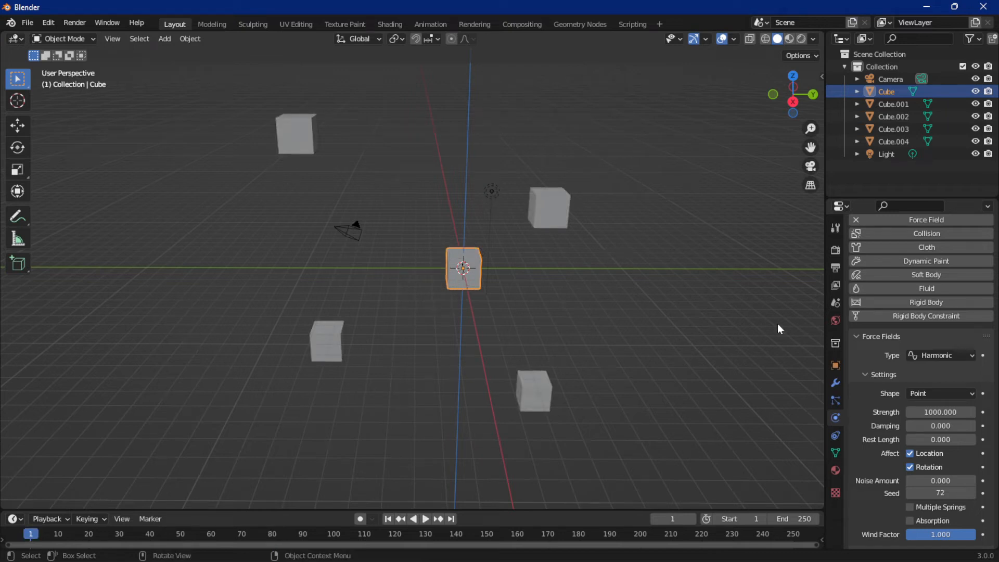
# Set the Harmonic field shape to Surface, play the simulation to watch how the cubes react to the field cube, and return to frame 1
pyautogui.click(929, 393)
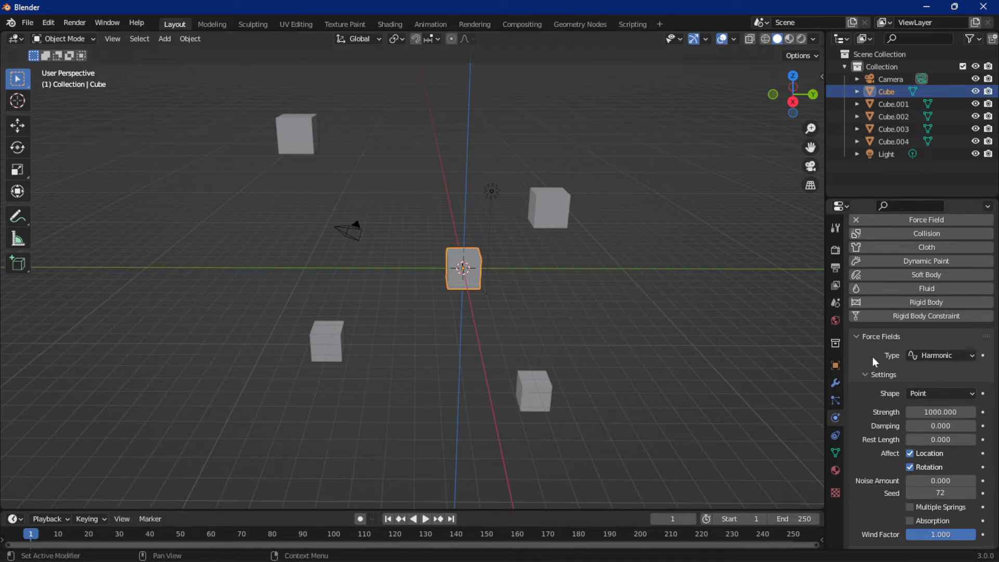
pyautogui.click(922, 393)
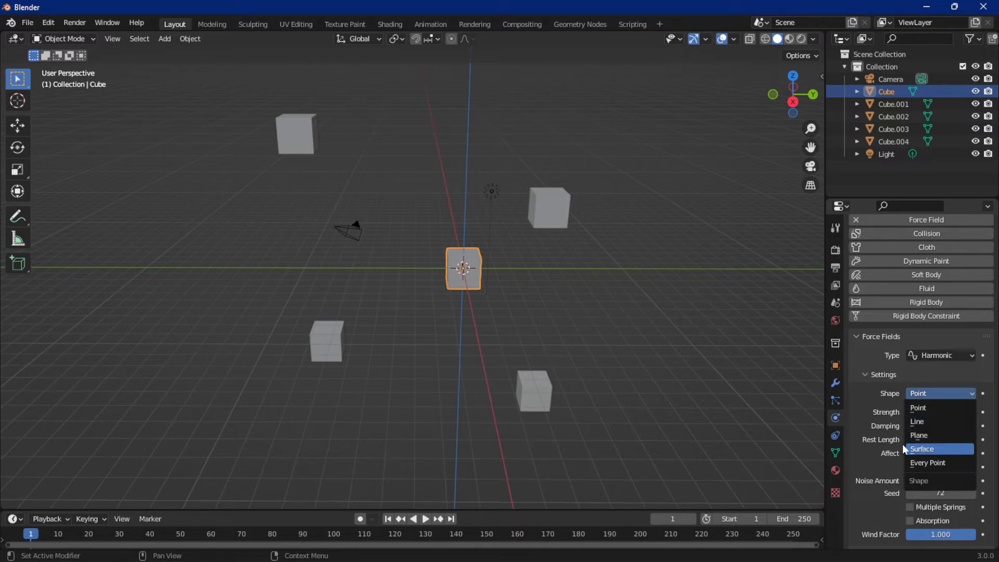
pyautogui.click(922, 451)
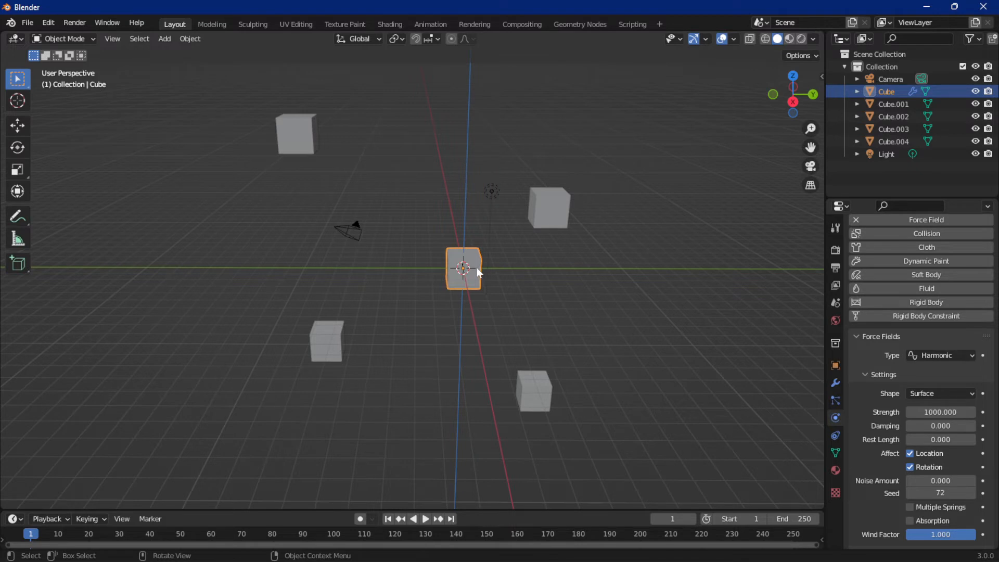
pyautogui.scroll(1, 477, 267)
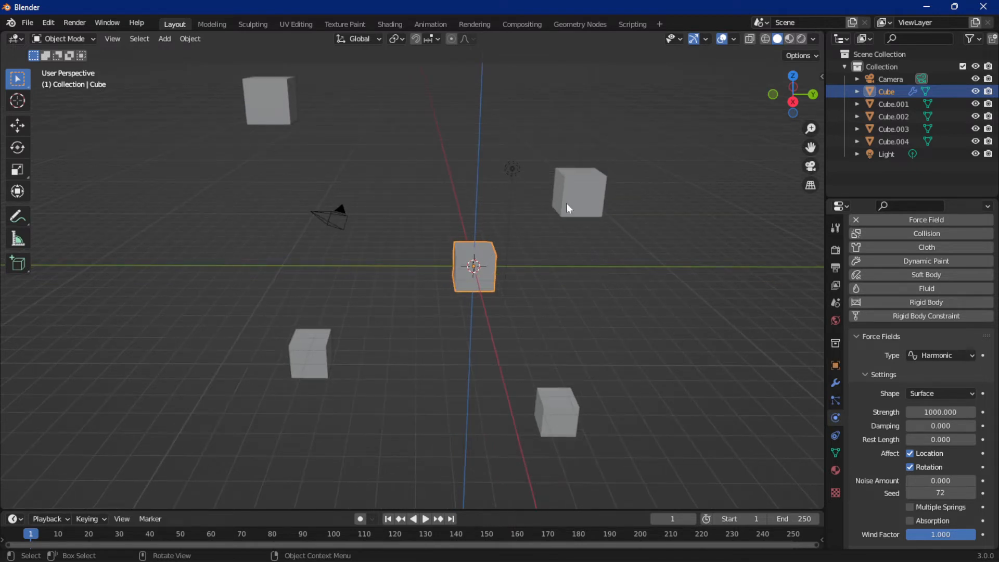
pyautogui.press('space')
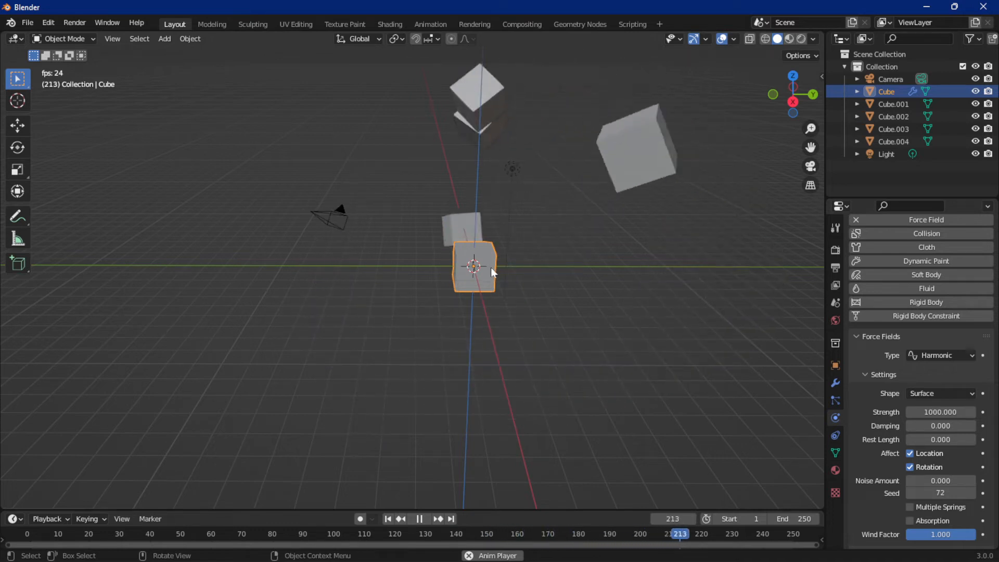
pyautogui.scroll(-5, 464, 252)
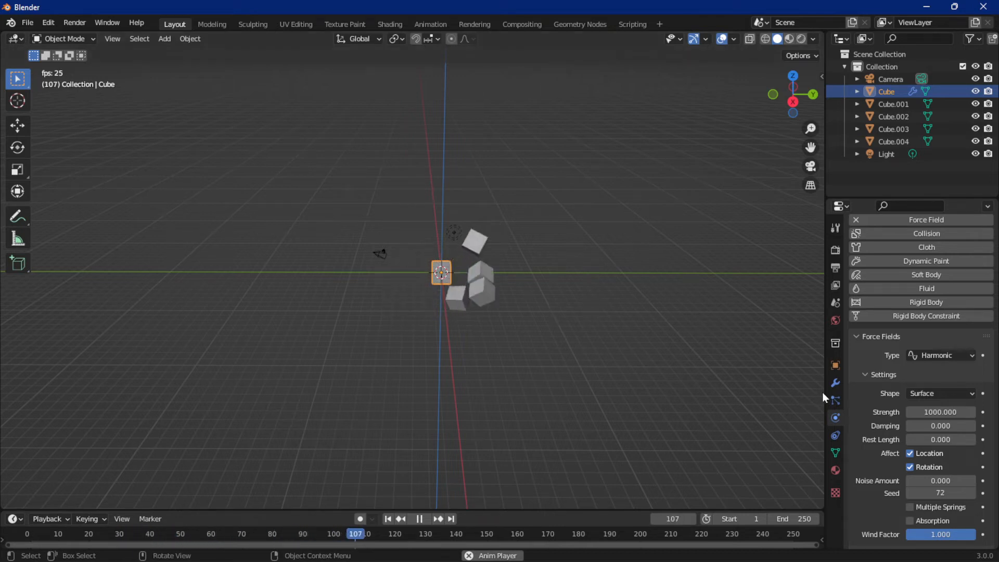
pyautogui.press('space')
pyautogui.hotkey('shift', 'Left')
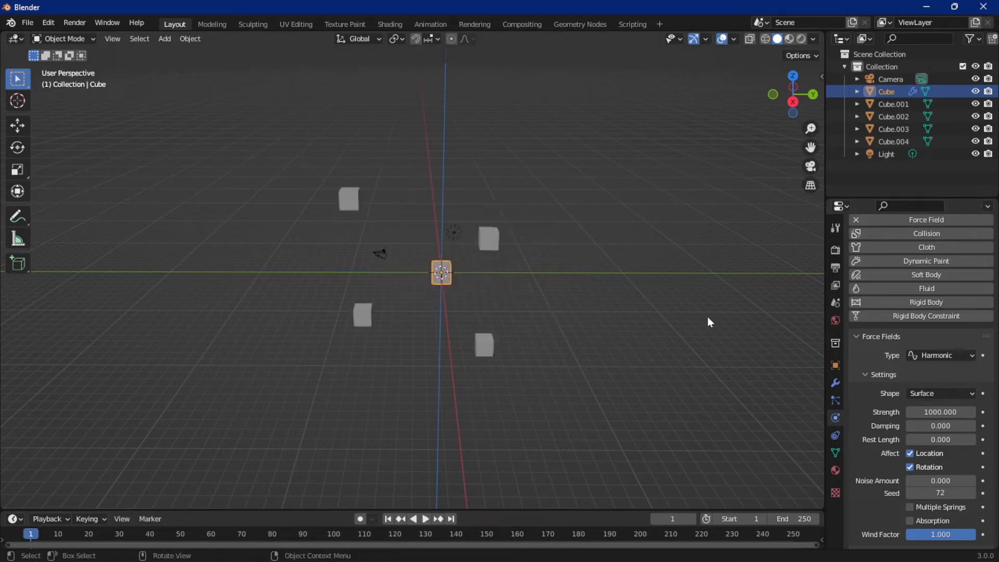
# Set the Harmonic field shape back to Line and briefly play the simulation to check the cubes' motion
pyautogui.click(941, 395)
pyautogui.click(929, 422)
pyautogui.press('space')
pyautogui.press('space')
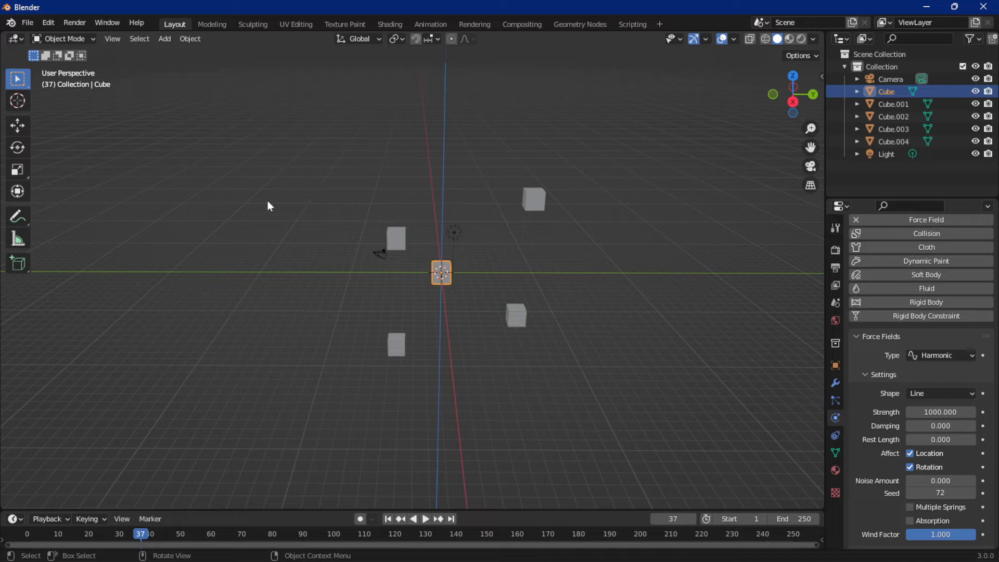
# Set the Line-shaped field's strength to 2000 and play the simulation from frame 1 to check the cubes' motion
pyautogui.click(925, 412)
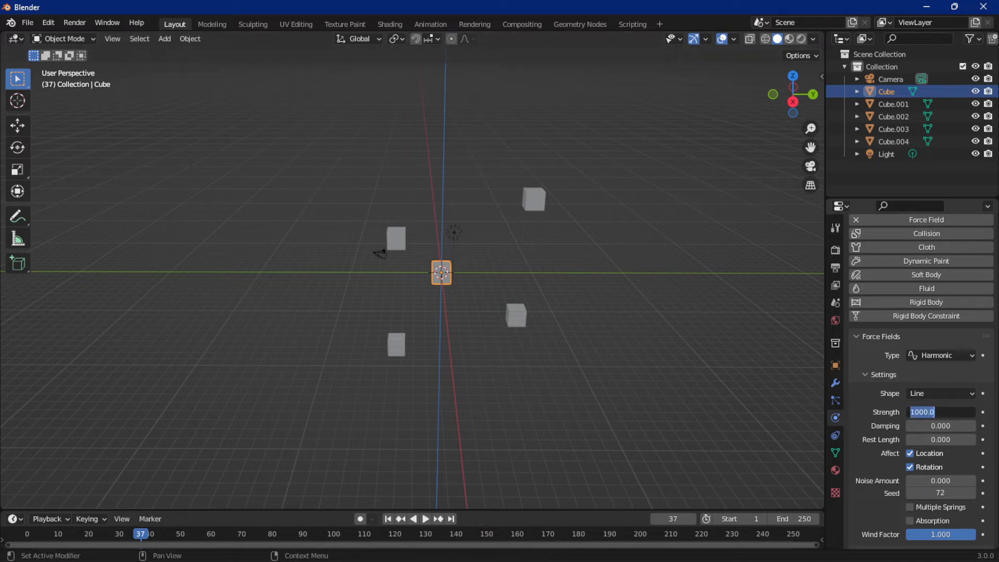
pyautogui.write('20')
pyautogui.press('Return')
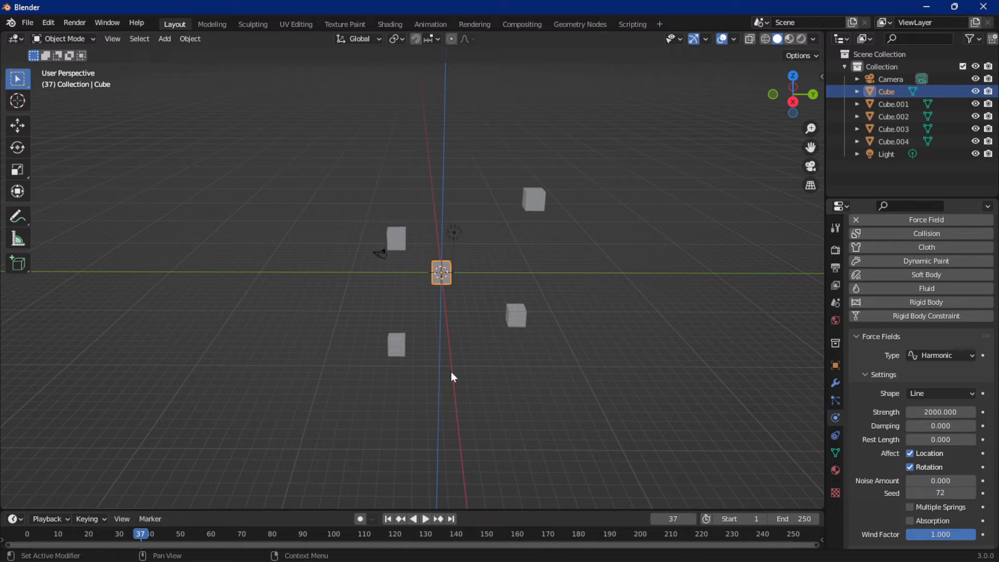
pyautogui.click(389, 519)
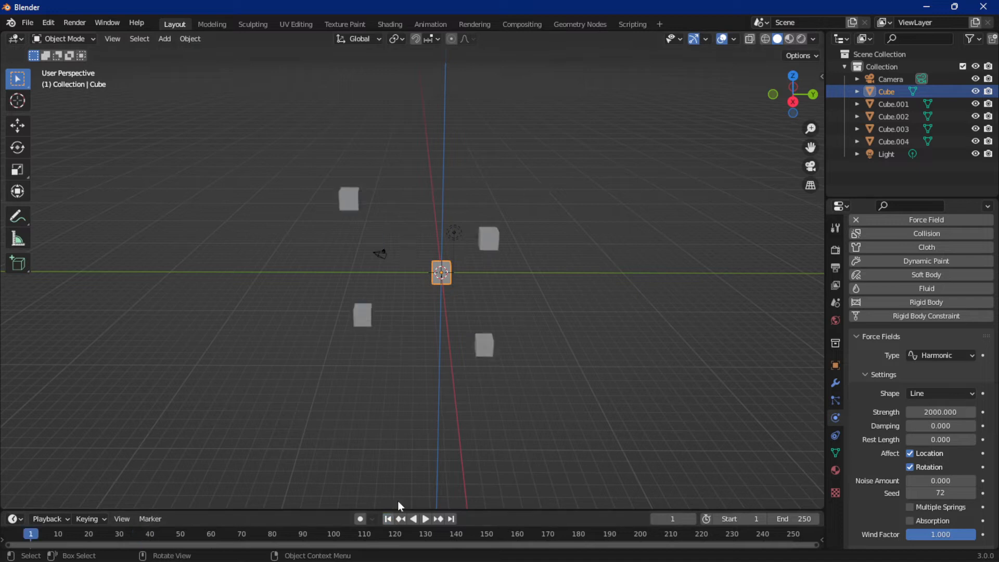
pyautogui.press('space')
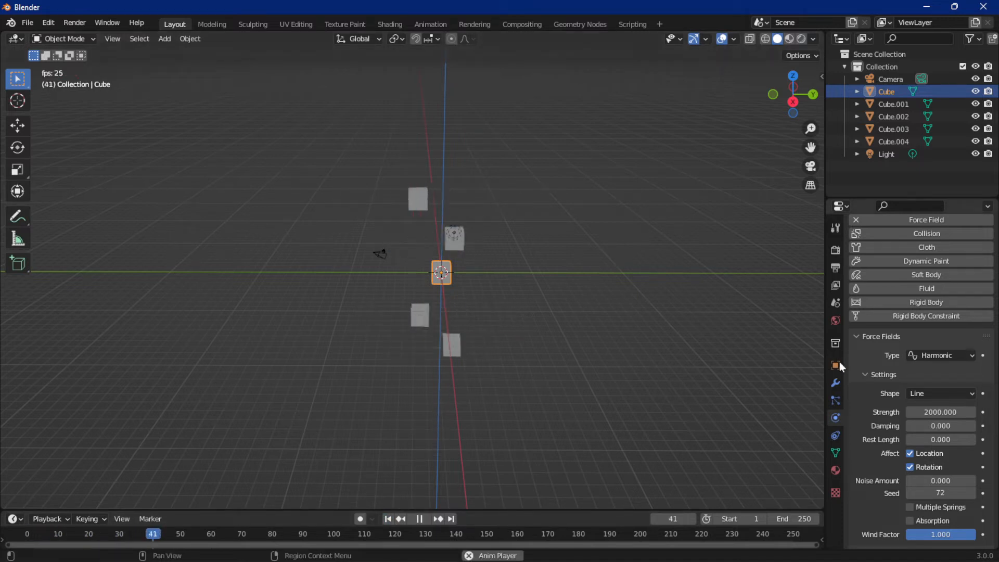
# Set the Line-shaped field's strength to 5000 and replay the simulation from frame 1 to compare the cubes' motion
pyautogui.click(933, 411)
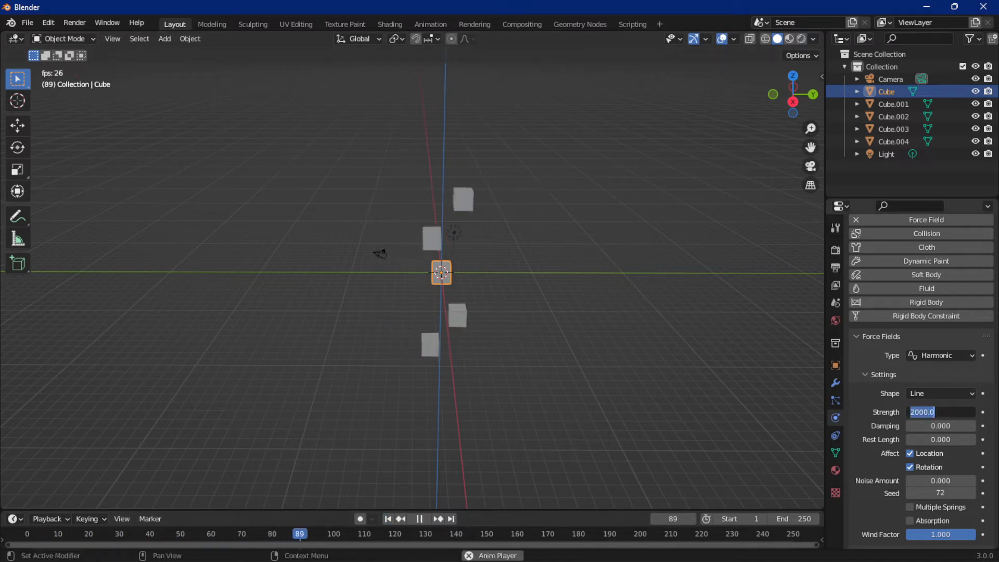
pyautogui.write('5000')
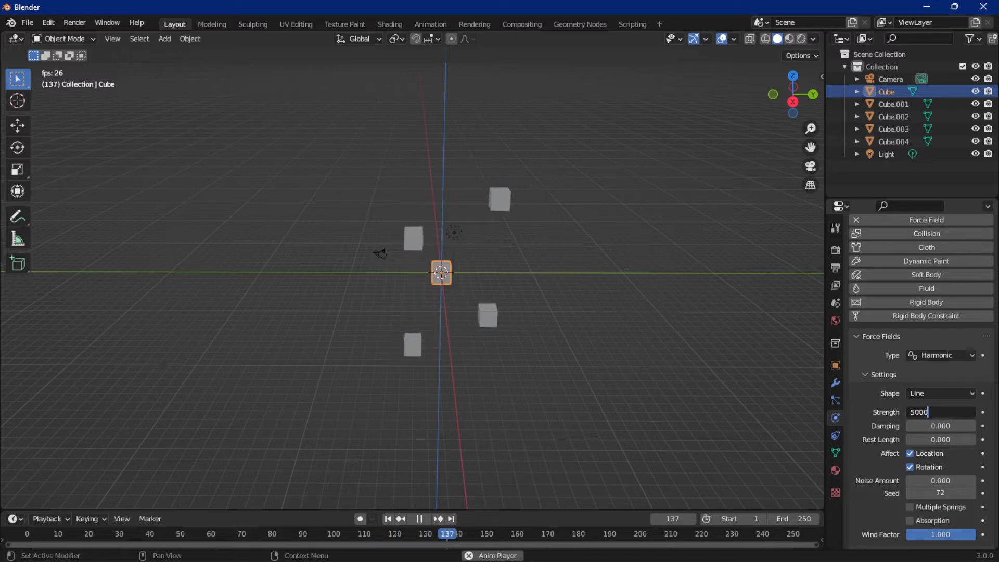
pyautogui.press('Return')
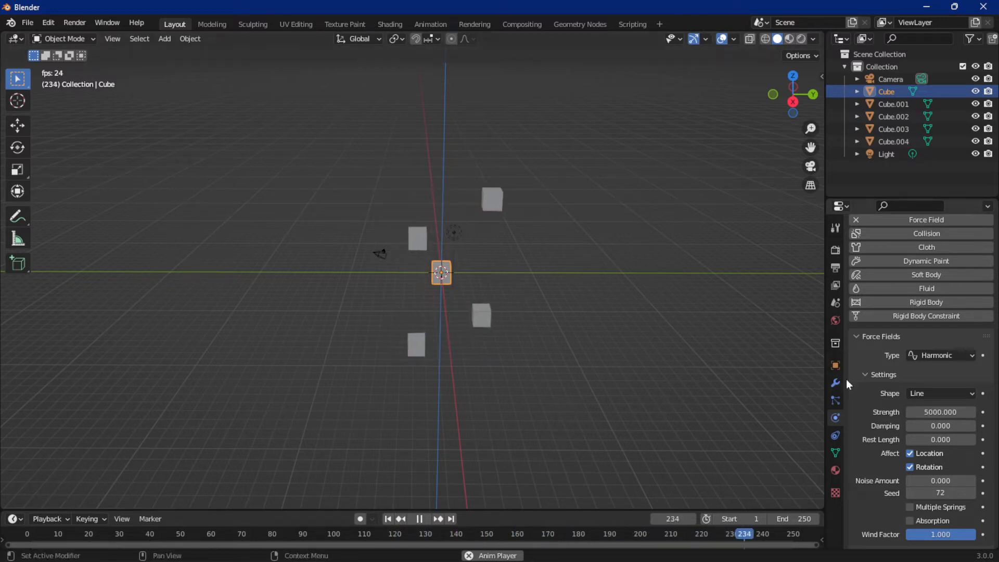
pyautogui.press('space')
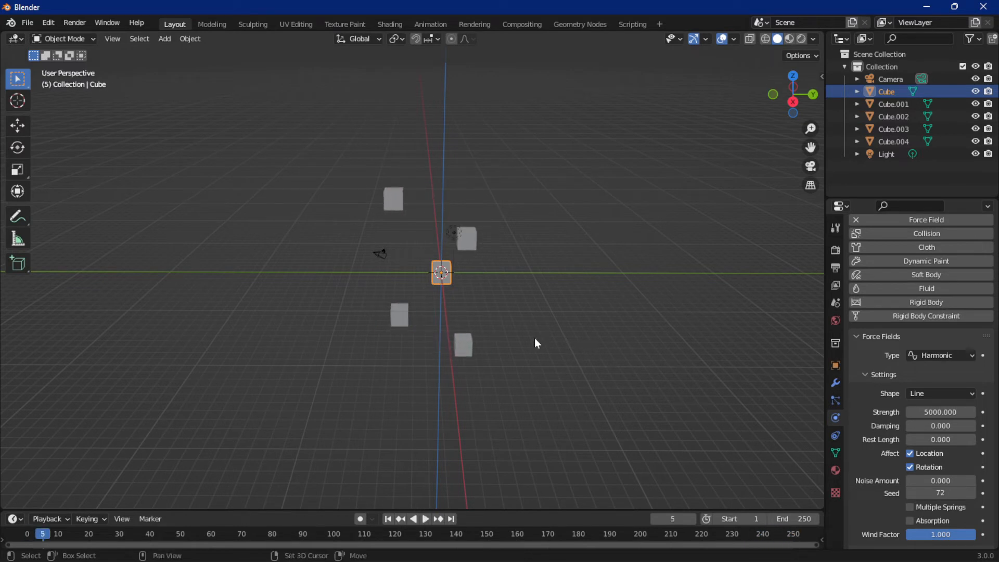
pyautogui.hotkey('shift', 'Left')
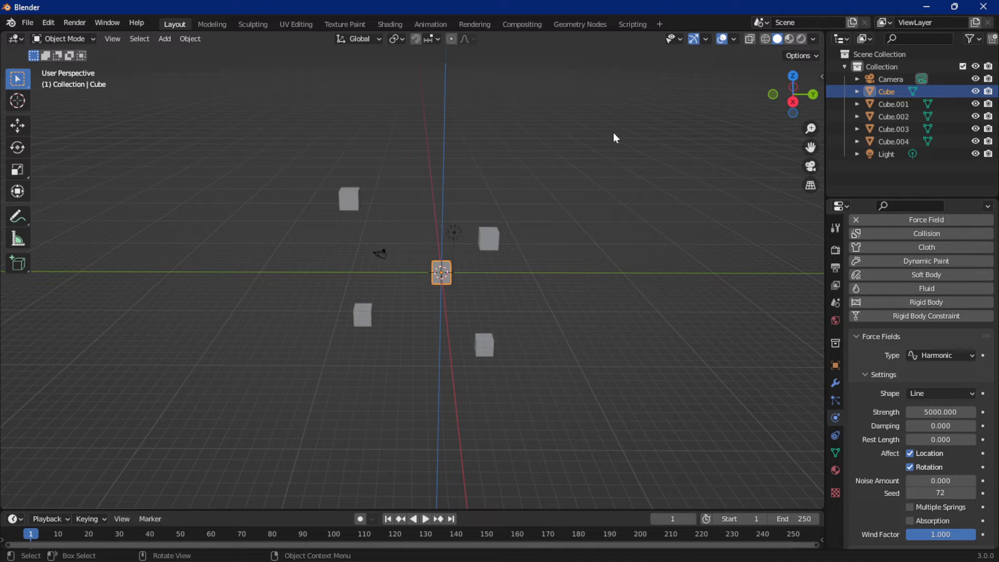
pyautogui.press('space')
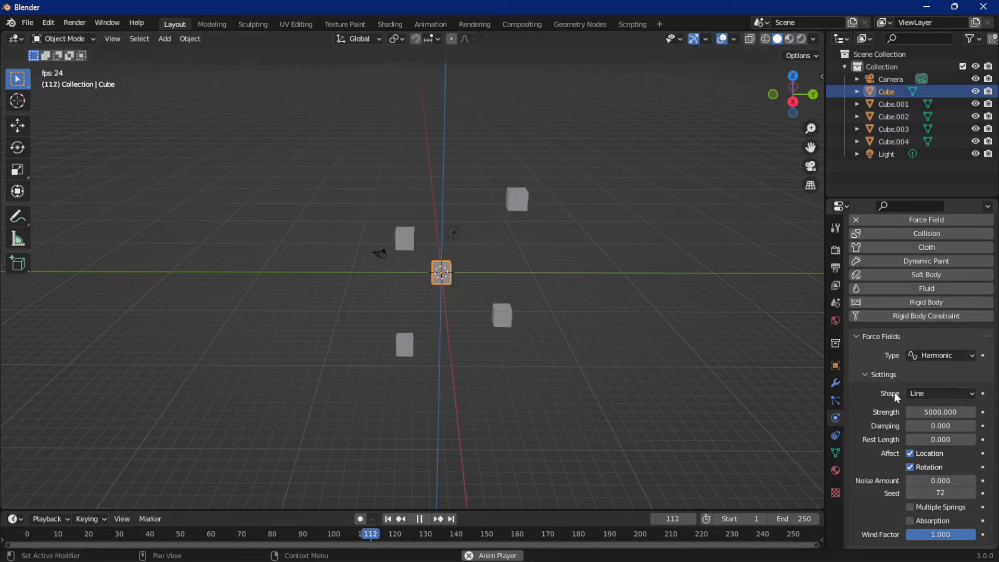
pyautogui.press('space')
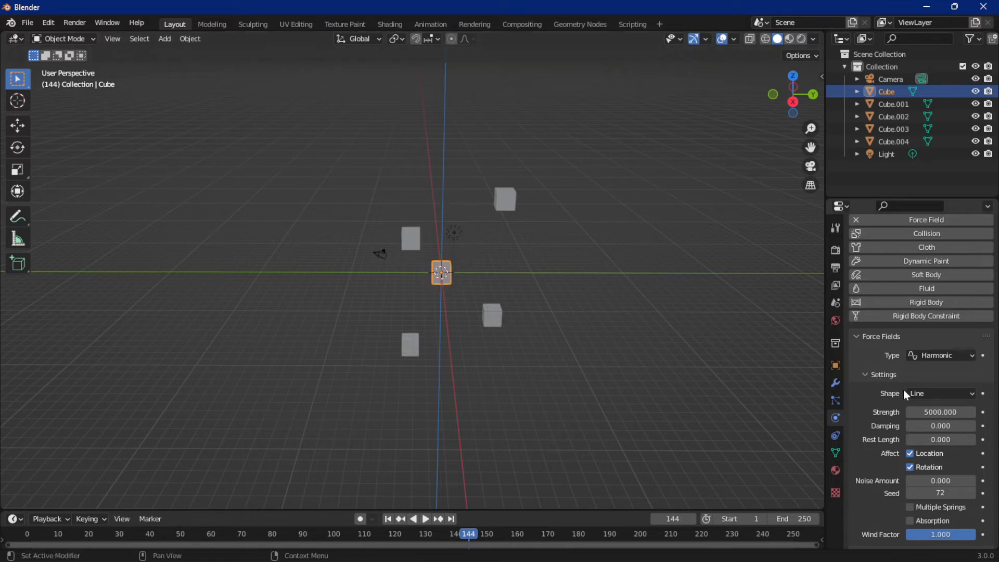
pyautogui.click(926, 396)
pyautogui.click(920, 391)
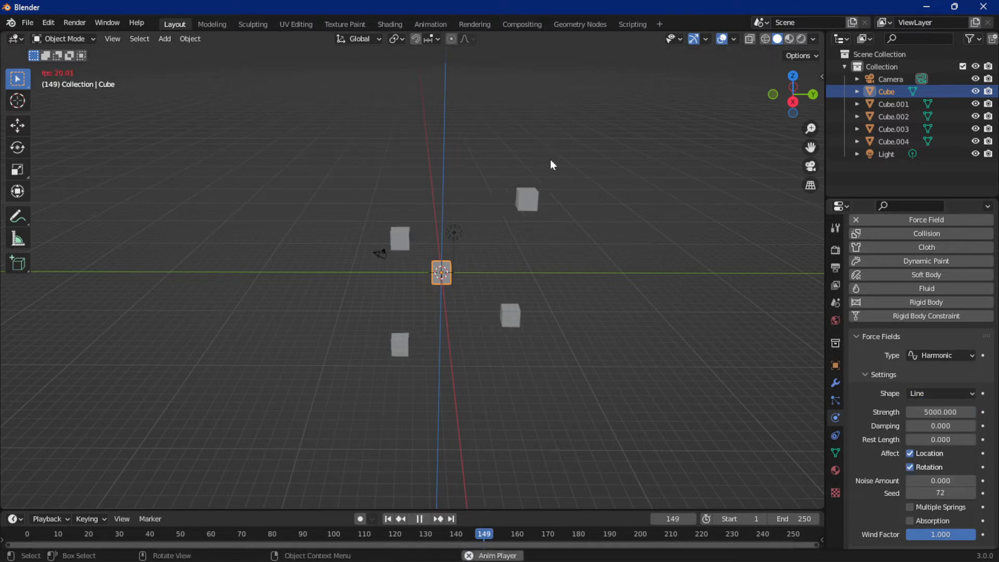
# Set the Line-shaped field's damping to 2.3, play the simulation to check the cubes' motion, and return to frame 1
pyautogui.moveTo(934, 423); pyautogui.dragTo(940, 426)
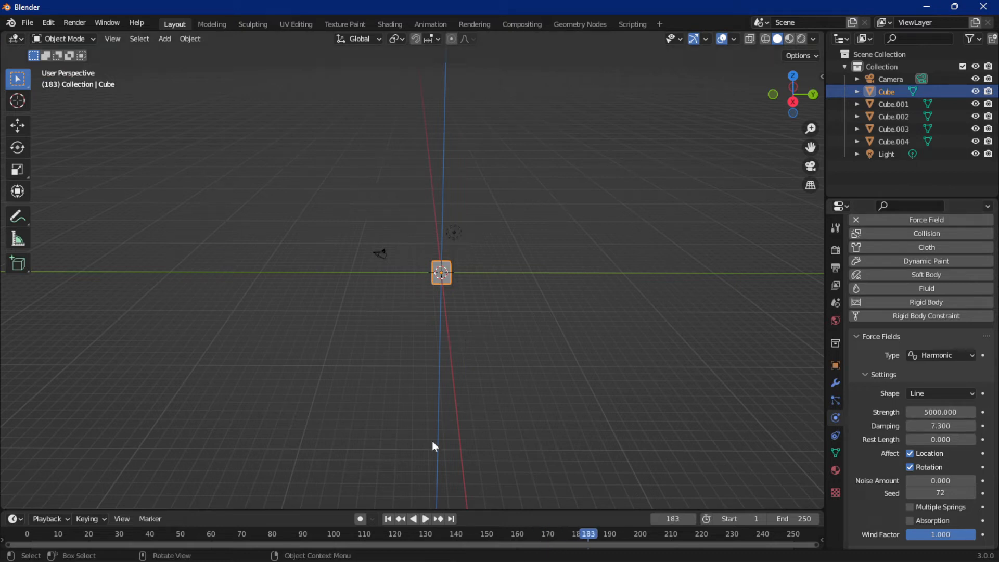
pyautogui.click(387, 518)
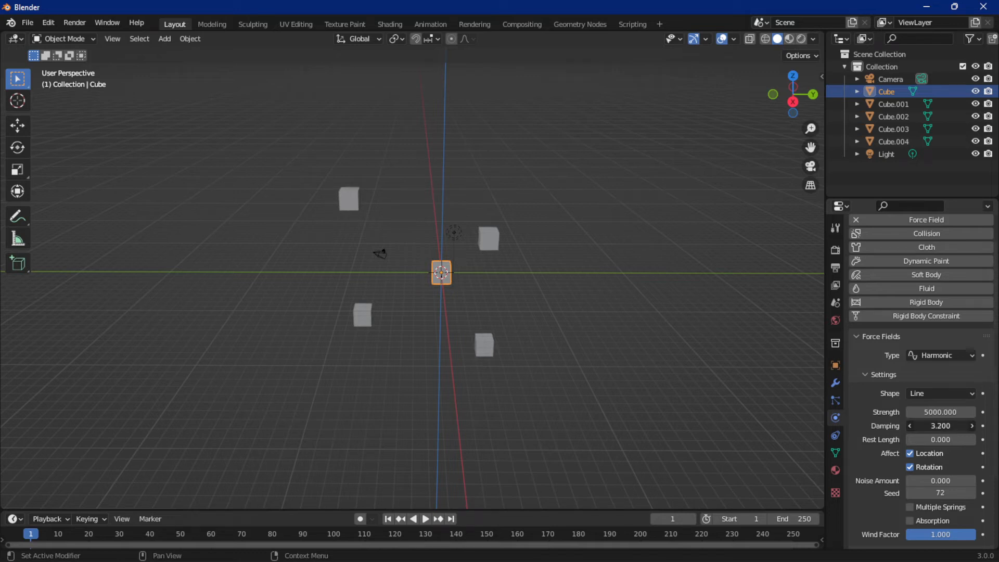
pyautogui.press('space')
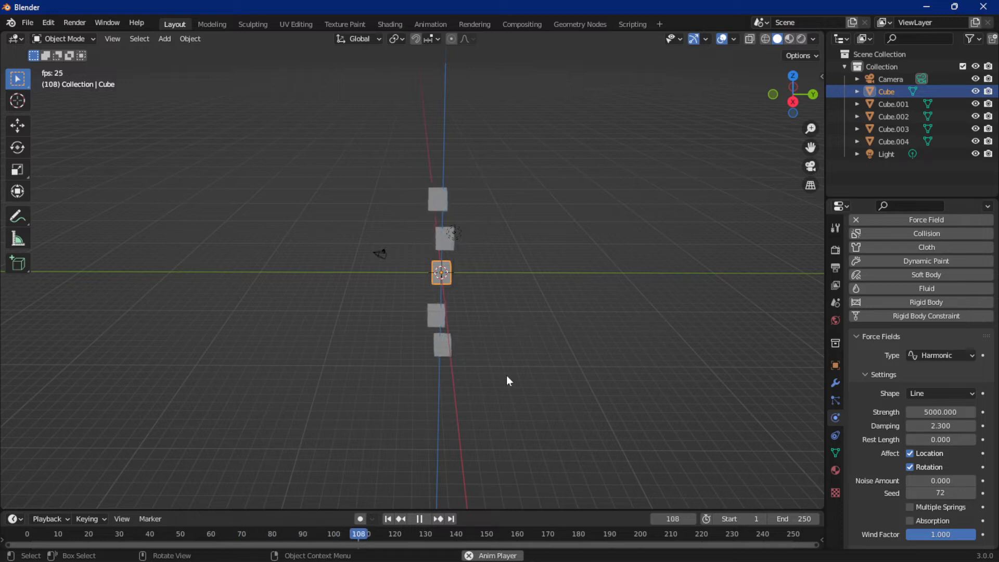
pyautogui.press('space')
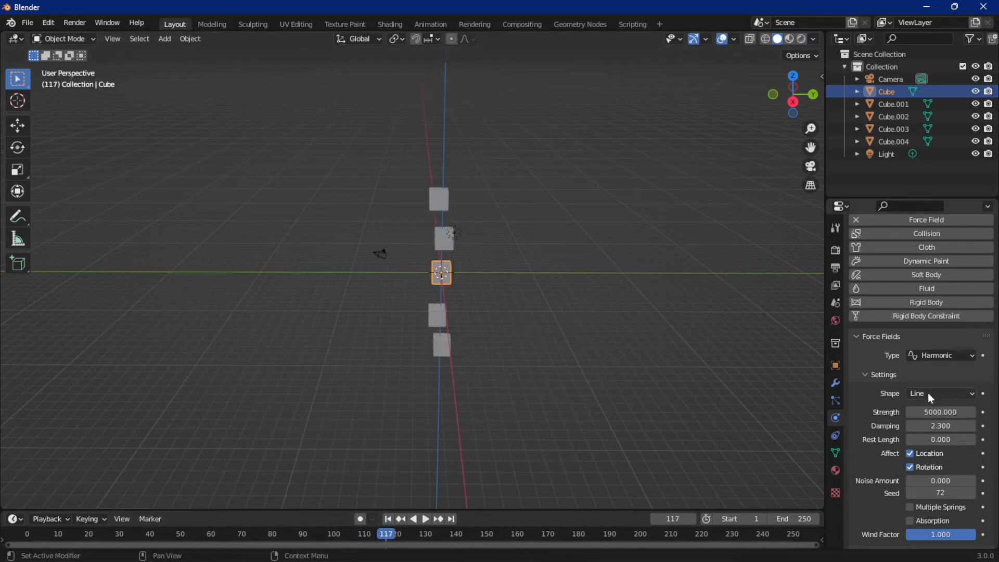
pyautogui.hotkey('shift', 'Left')
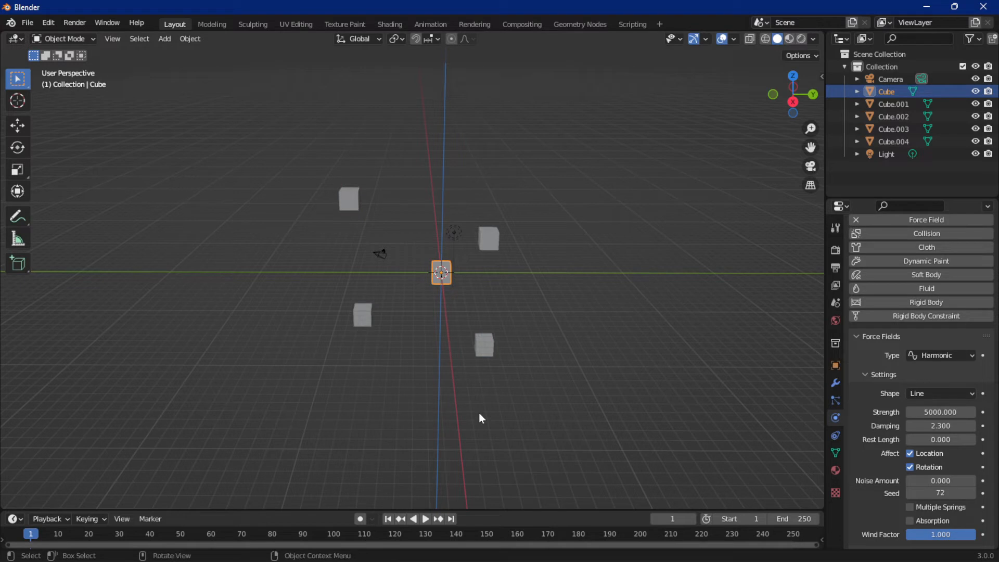
# Set the Harmonic field shape to Point, play the simulation to see the cubes' reaction, and return to frame 1
pyautogui.click(928, 392)
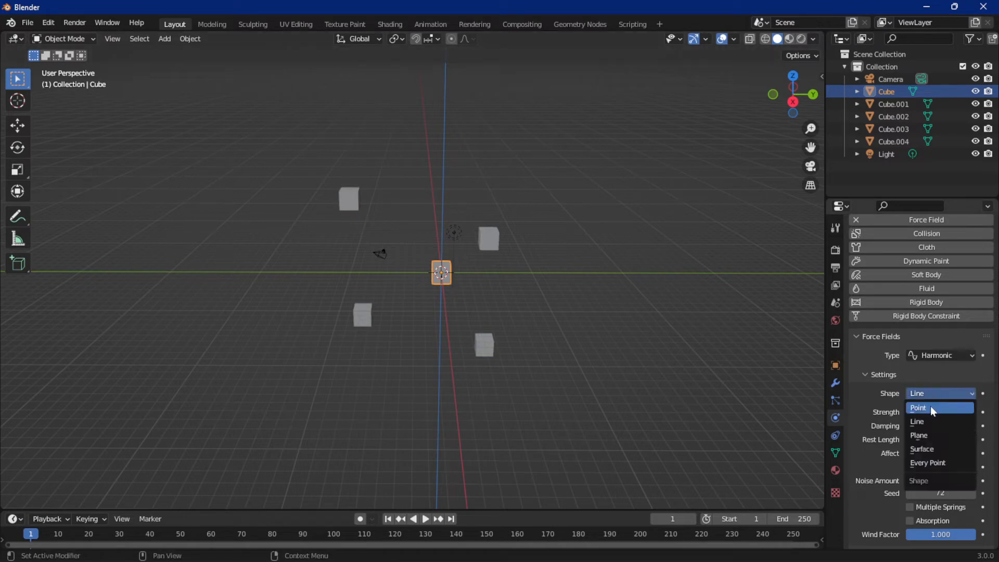
pyautogui.click(922, 407)
pyautogui.press('space')
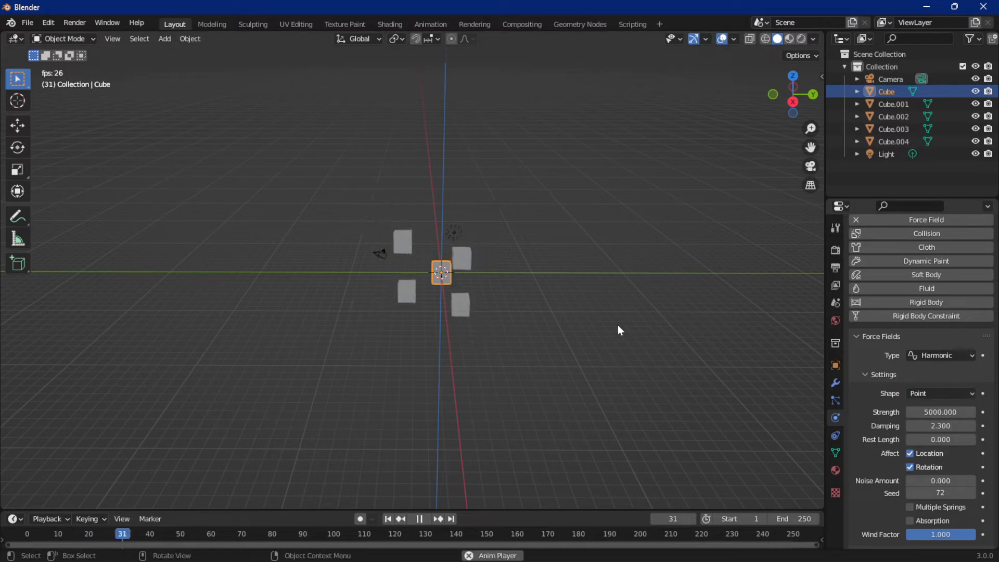
pyautogui.press('space')
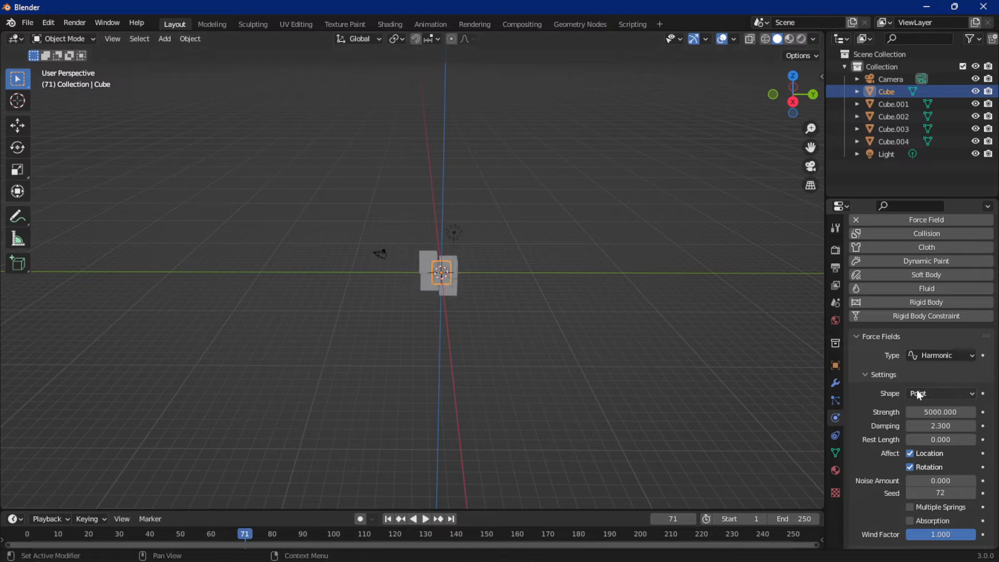
pyautogui.hotkey('shift', 'Left')
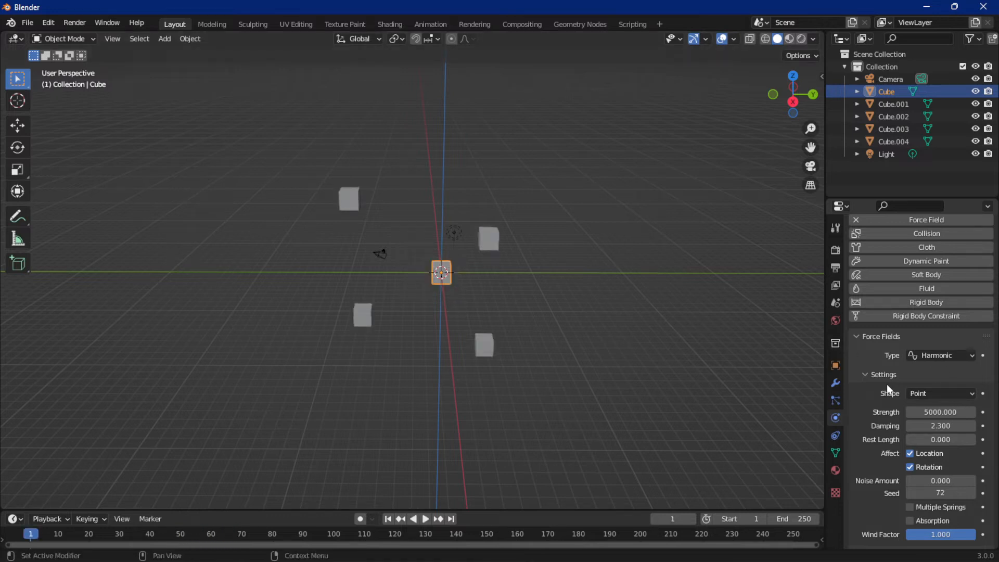
# Set the Harmonic field shape to Plane, play the simulation to check the cubes' motion, and return to frame 1
pyautogui.click(921, 394)
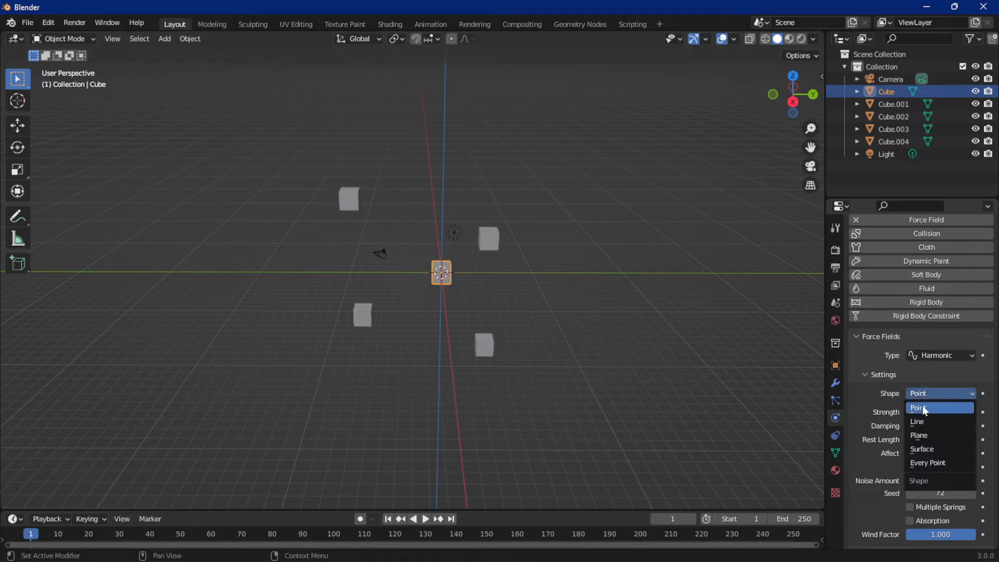
pyautogui.click(918, 438)
pyautogui.press('space')
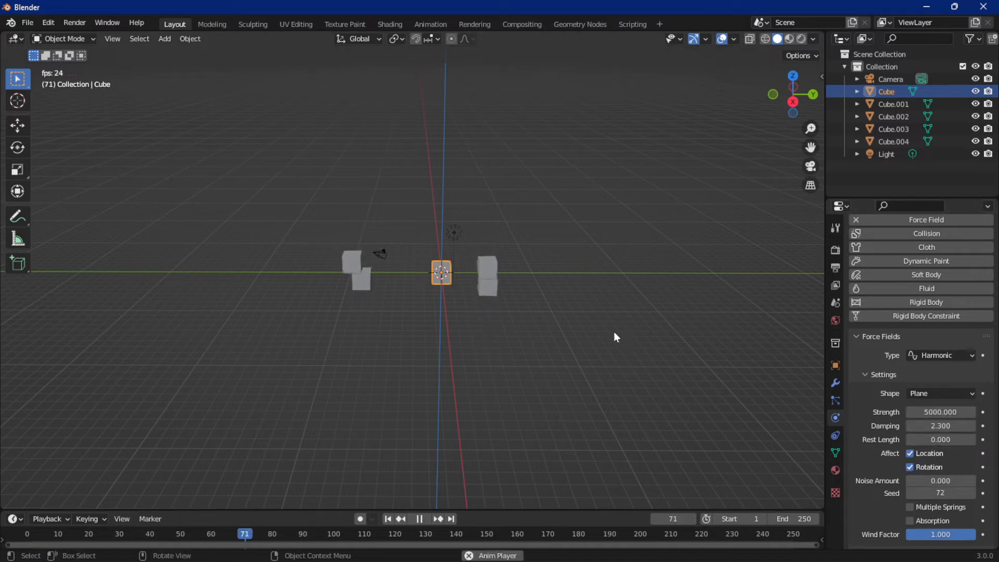
pyautogui.moveTo(614, 334); pyautogui.dragTo(577, 317, button='middle')
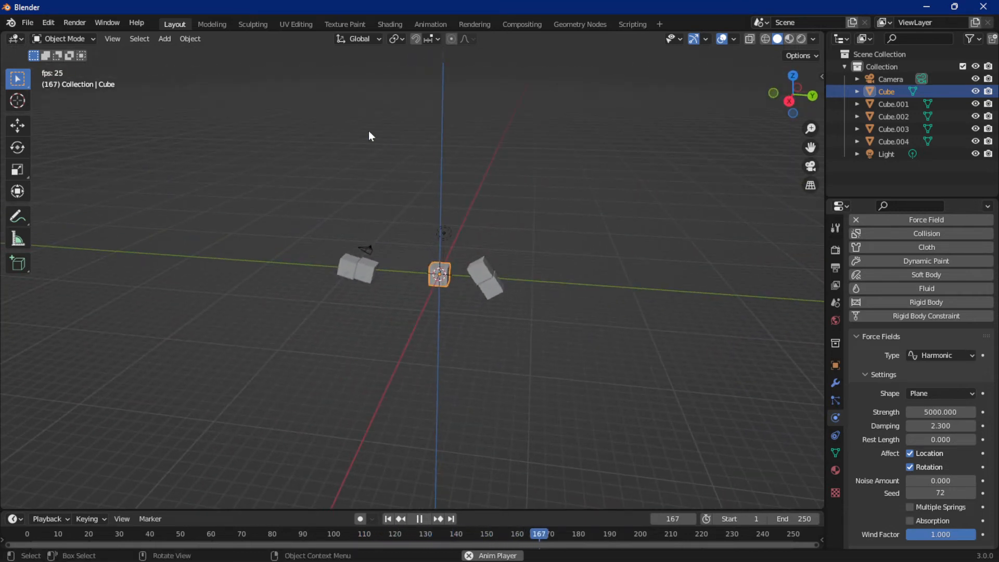
pyautogui.press('space')
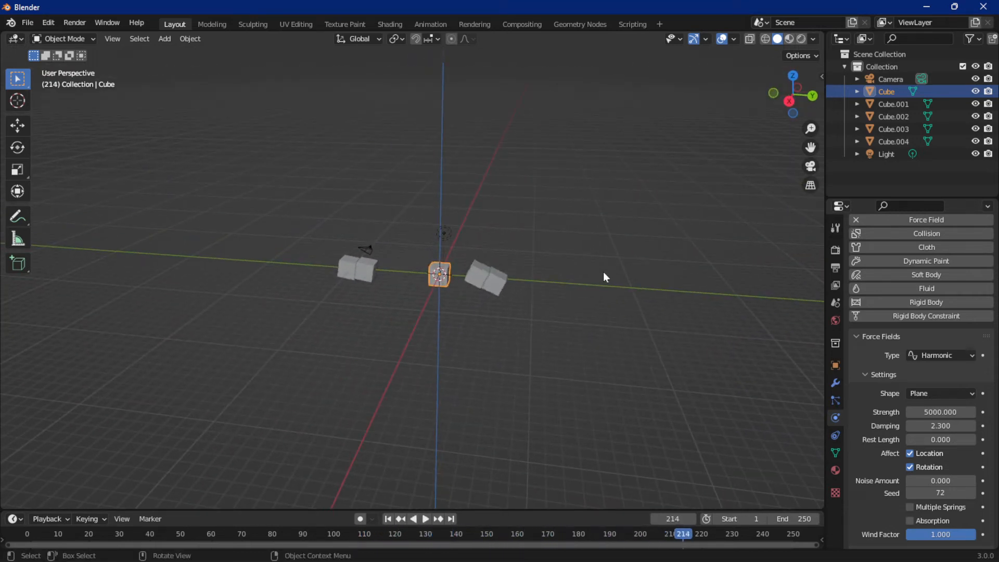
pyautogui.hotkey('shift', 'Left')
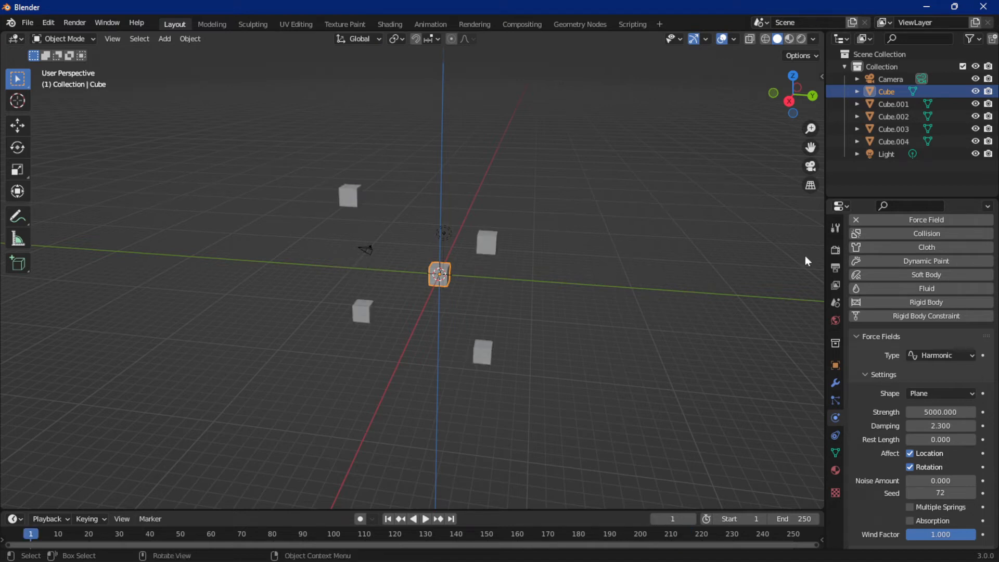
# Set the Harmonic field shape to Surface, play the damped simulation to check the cubes' motion, and return to frame 1
pyautogui.click(942, 395)
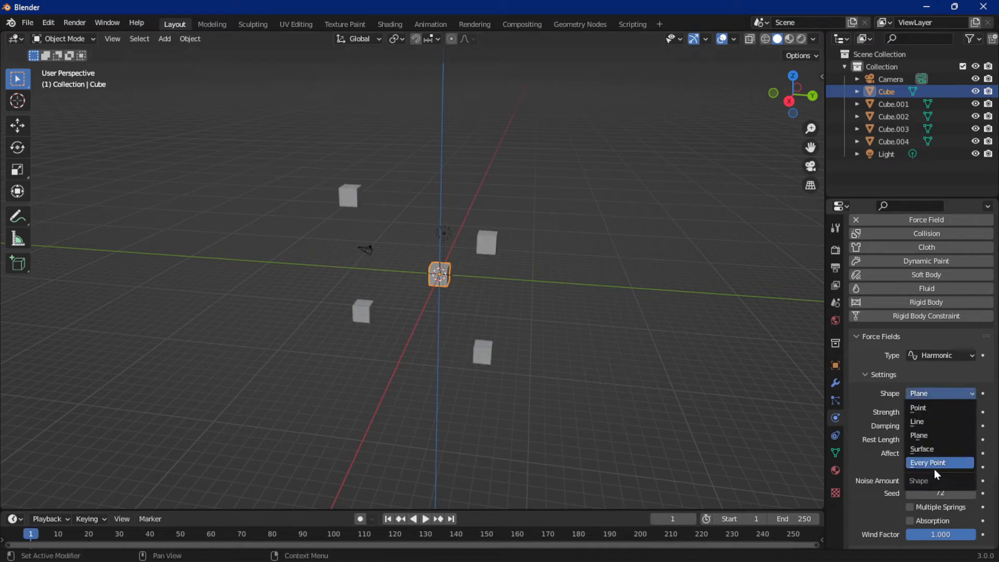
pyautogui.click(923, 449)
pyautogui.press('space')
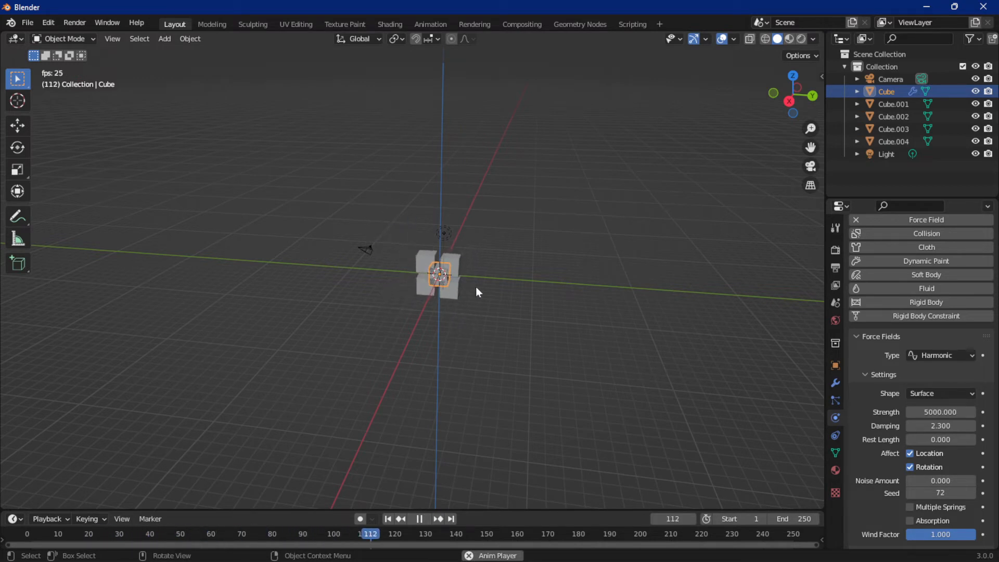
pyautogui.moveTo(475, 286); pyautogui.dragTo(491, 281, button='middle')
pyautogui.press('space')
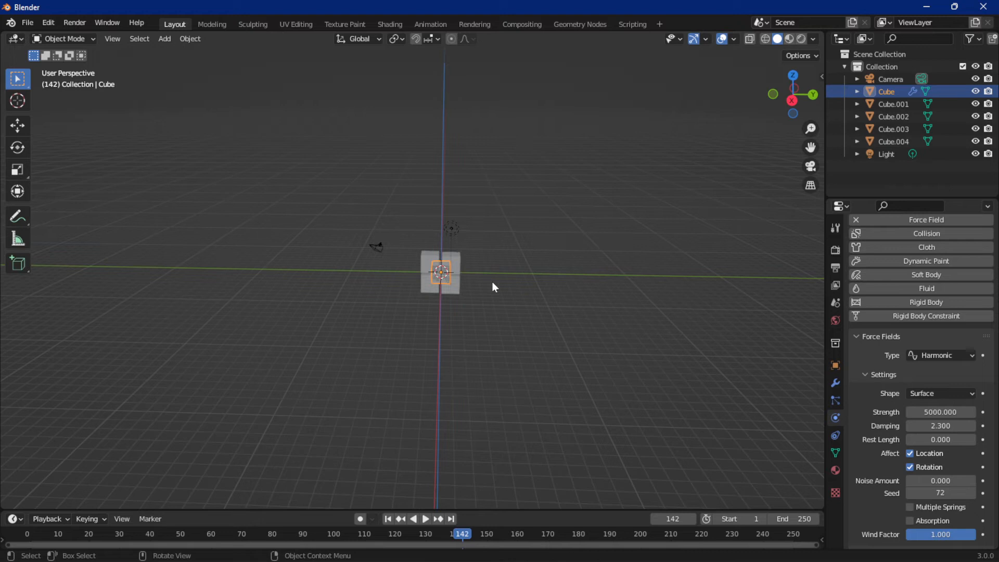
pyautogui.hotkey('shift', 'Left')
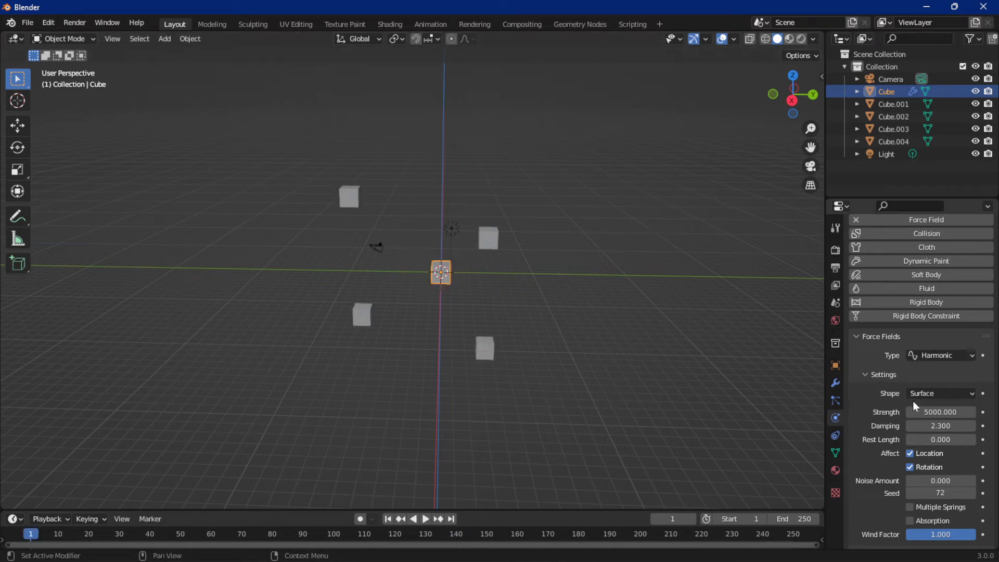
# Set the Harmonic field shape to Every Point, play the simulation to check the cubes' motion, and return to frame 1
pyautogui.scroll(-5, 916, 407)
pyautogui.scroll(4, 926, 364)
pyautogui.click(932, 336)
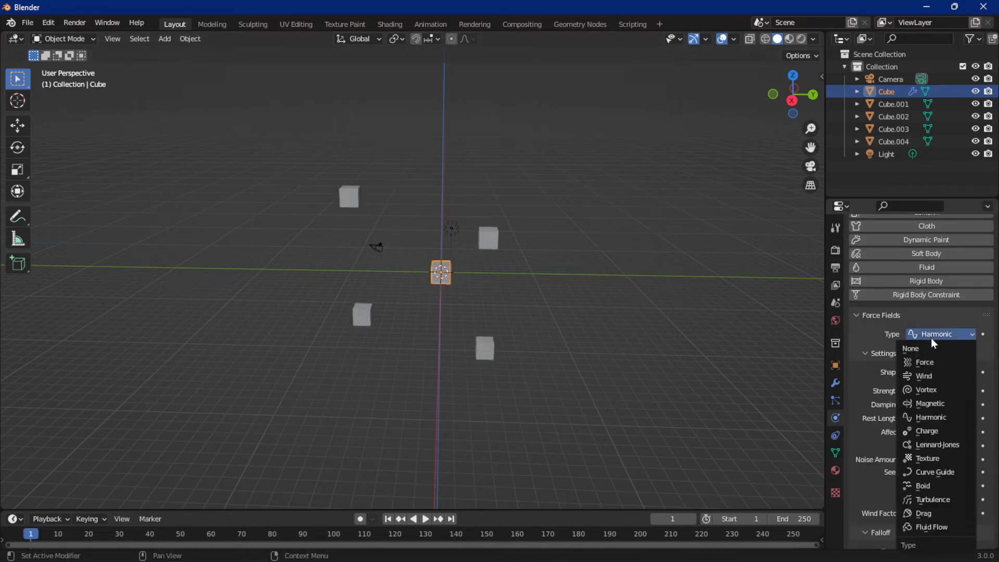
pyautogui.click(934, 342)
pyautogui.click(928, 372)
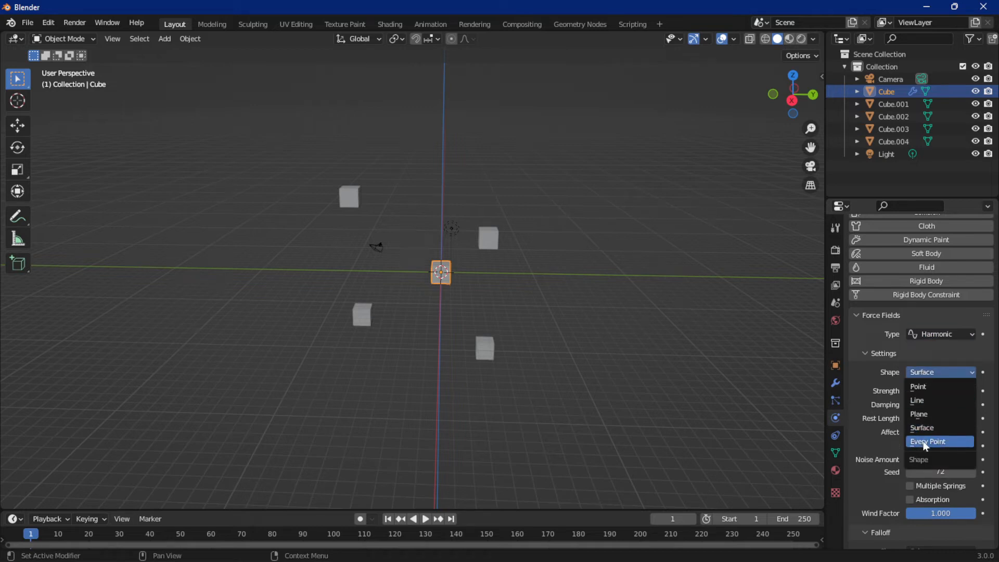
pyautogui.click(925, 443)
pyautogui.press('space')
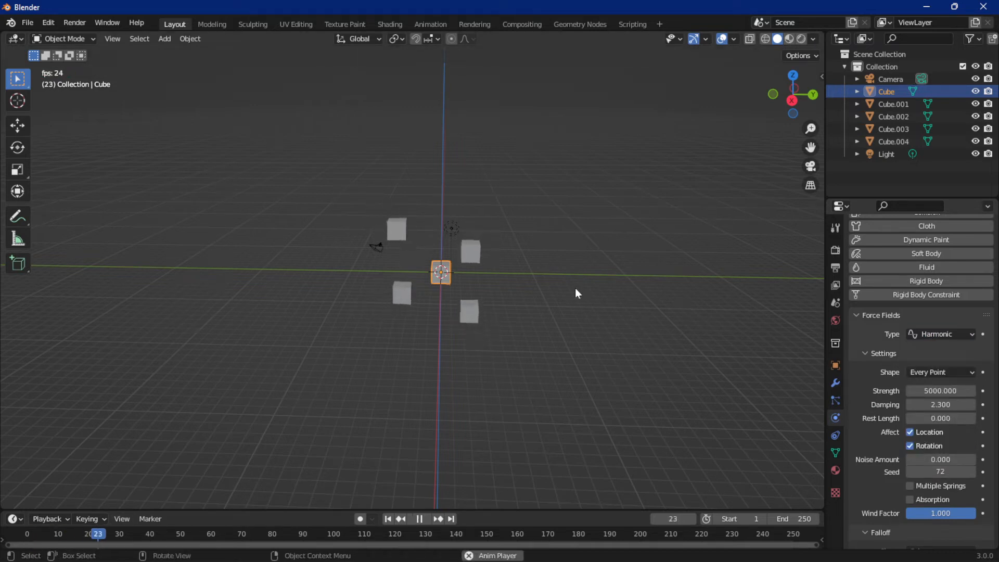
pyautogui.press('space')
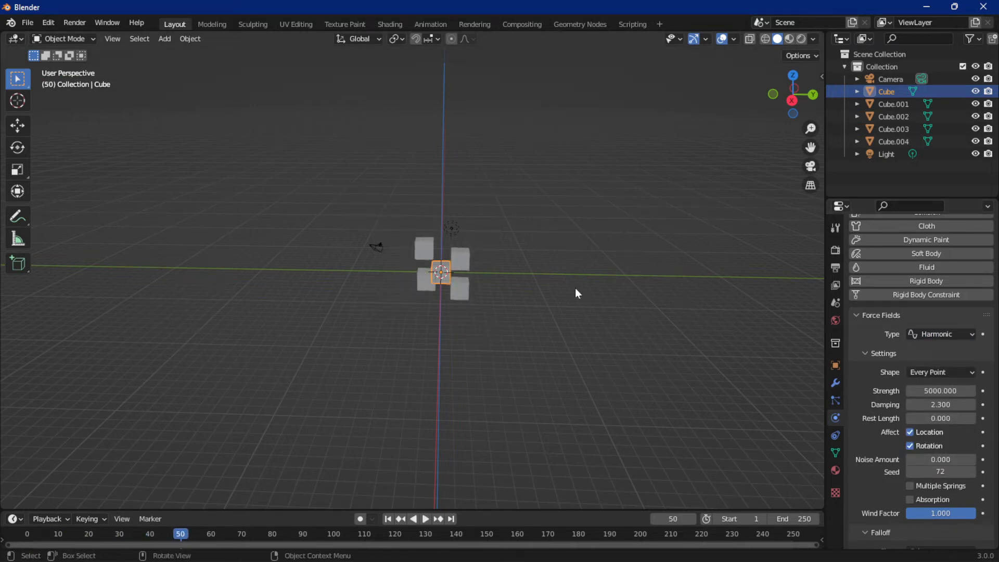
pyautogui.hotkey('shift', 'Left')
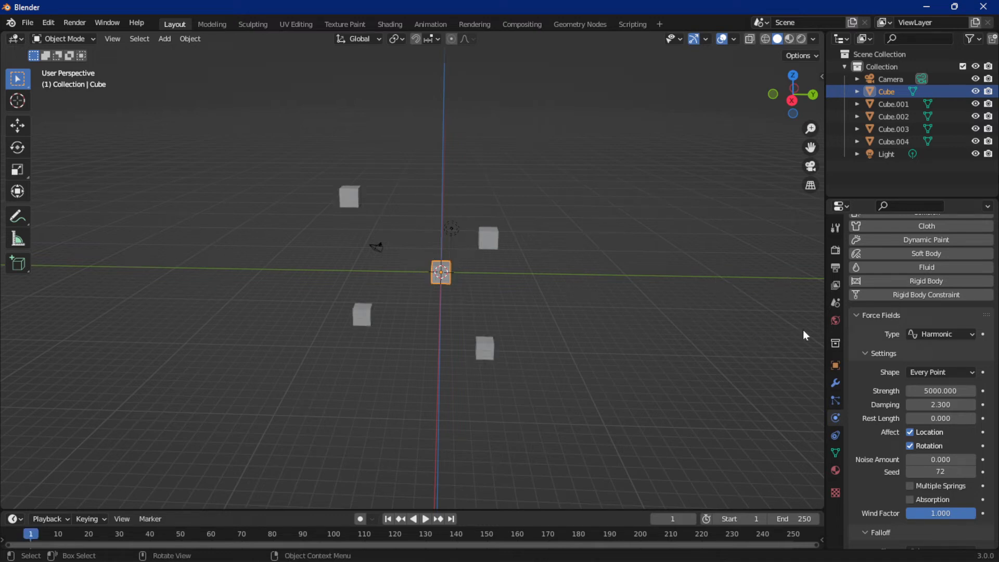
# Set the Harmonic field shape back to Line and reset its damping to 0
pyautogui.click(935, 377)
pyautogui.click(920, 413)
pyautogui.click(931, 374)
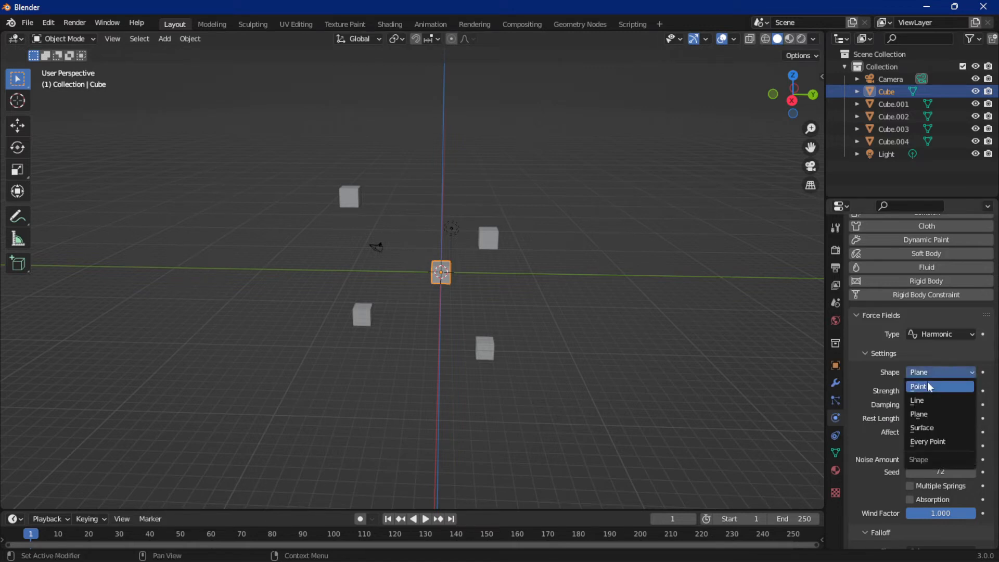
pyautogui.click(928, 400)
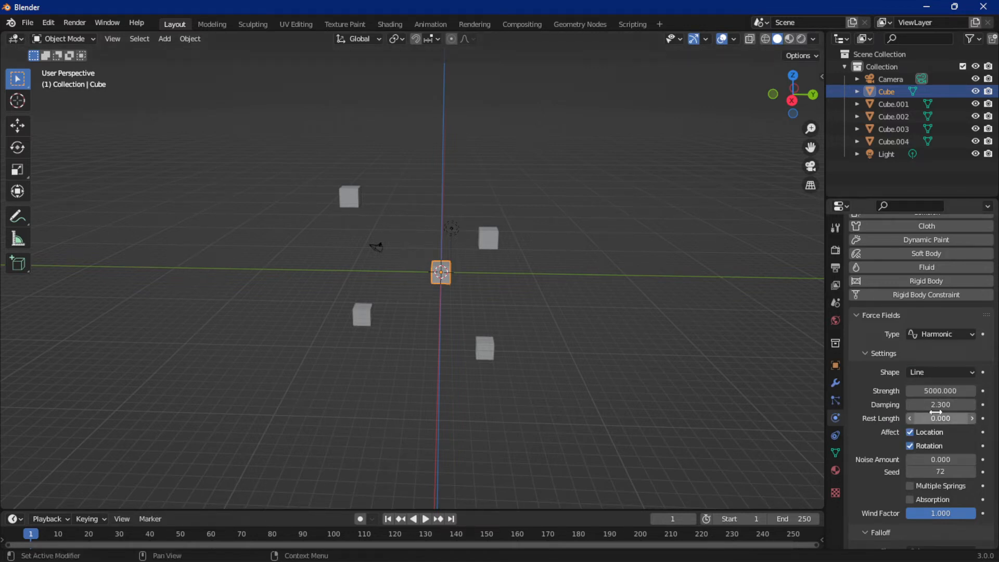
pyautogui.press('BackSpace')
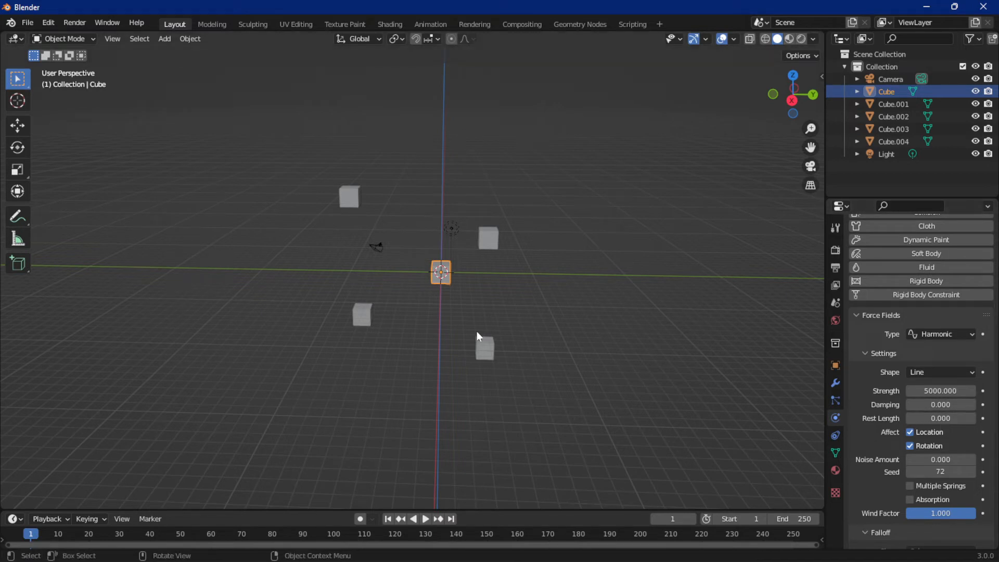
# Play the undamped Line-field simulation twice from frame 1, pausing the second run around frame 66 to check the cubes' oscillation
pyautogui.press('space')
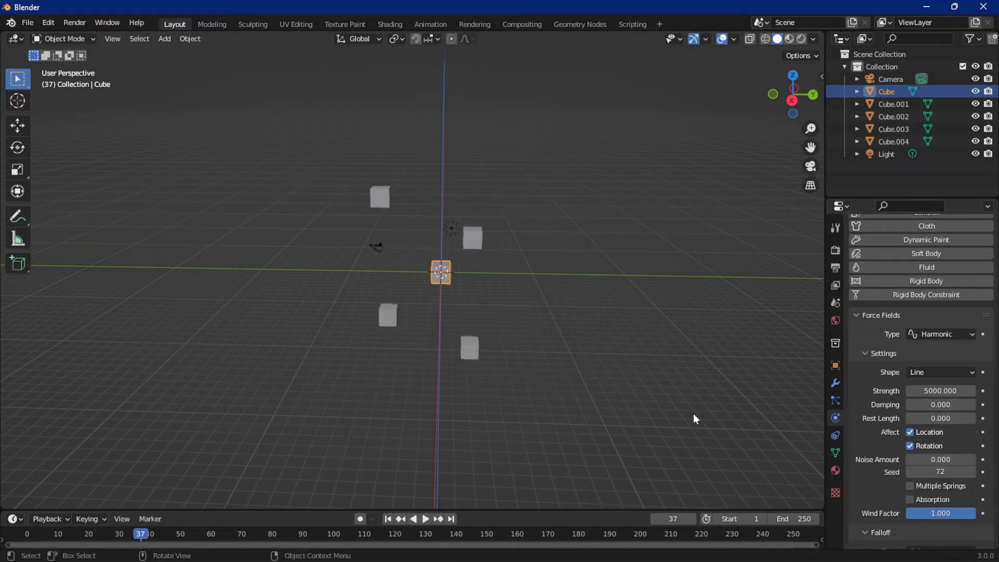
pyautogui.press('Escape')
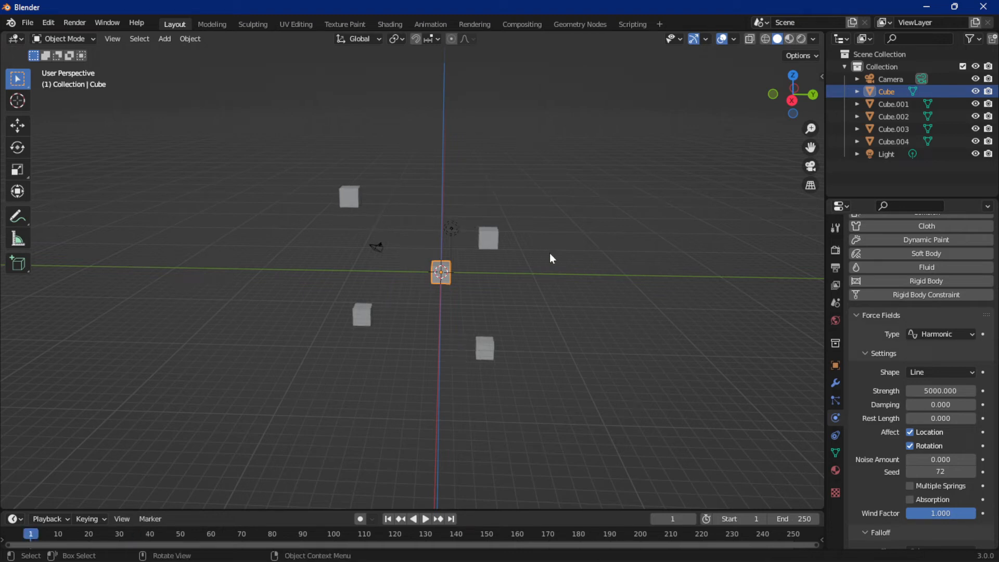
pyautogui.press('space')
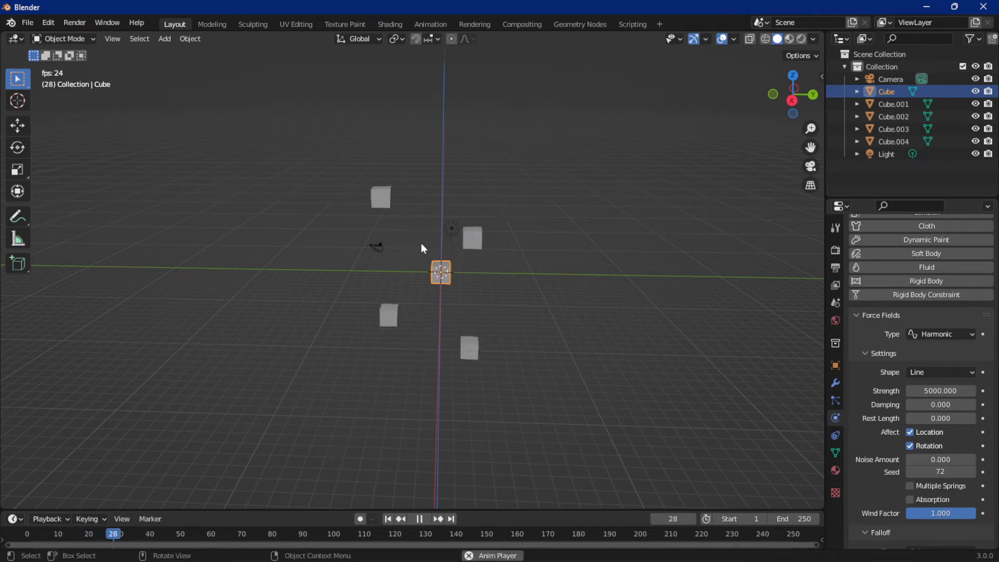
pyautogui.press('space')
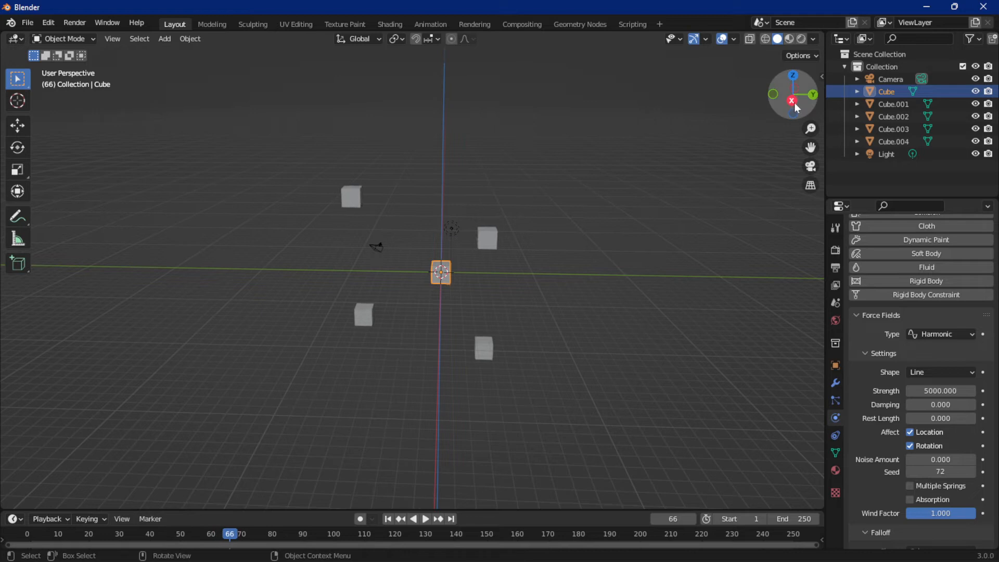
# In the right orthographic view, draw a roughly horizontal freehand annotation from the upper-left cube across the vertical axis
pyautogui.click(790, 104)
pyautogui.click(16, 215)
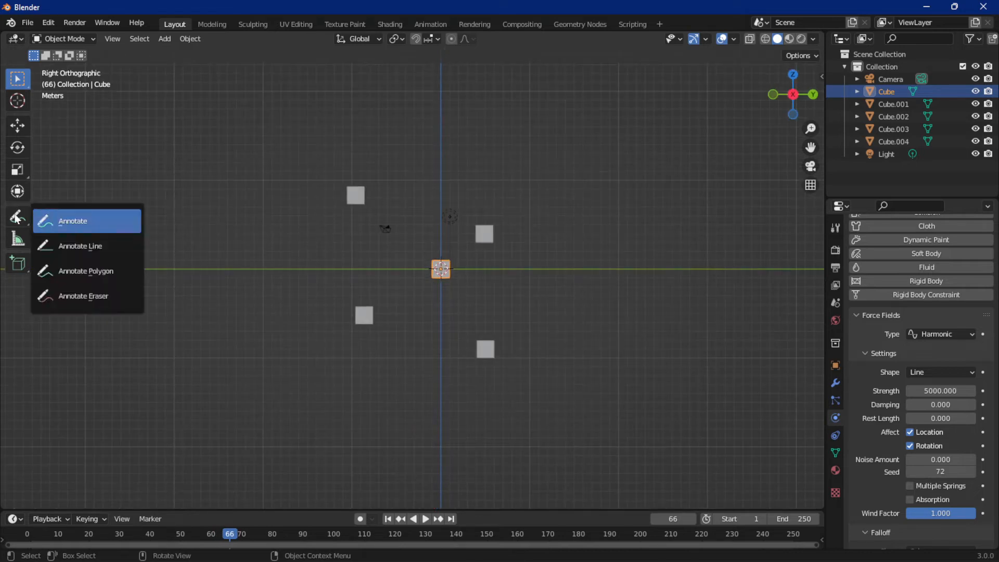
pyautogui.click(17, 219)
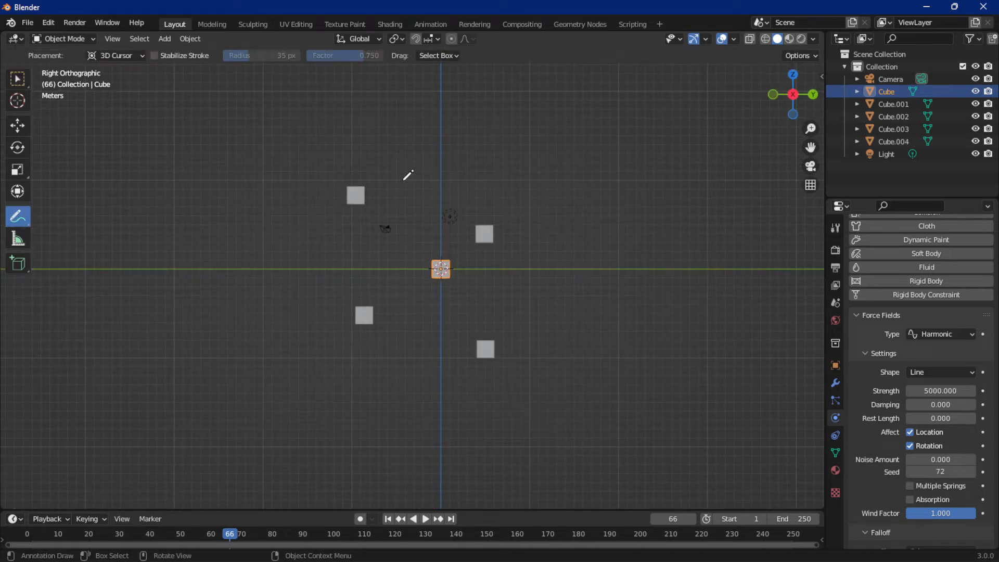
pyautogui.moveTo(360, 198)
pyautogui.mouseDown()
pyautogui.moveTo(447, 208)
pyautogui.moveTo(530, 196)
pyautogui.mouseUp()
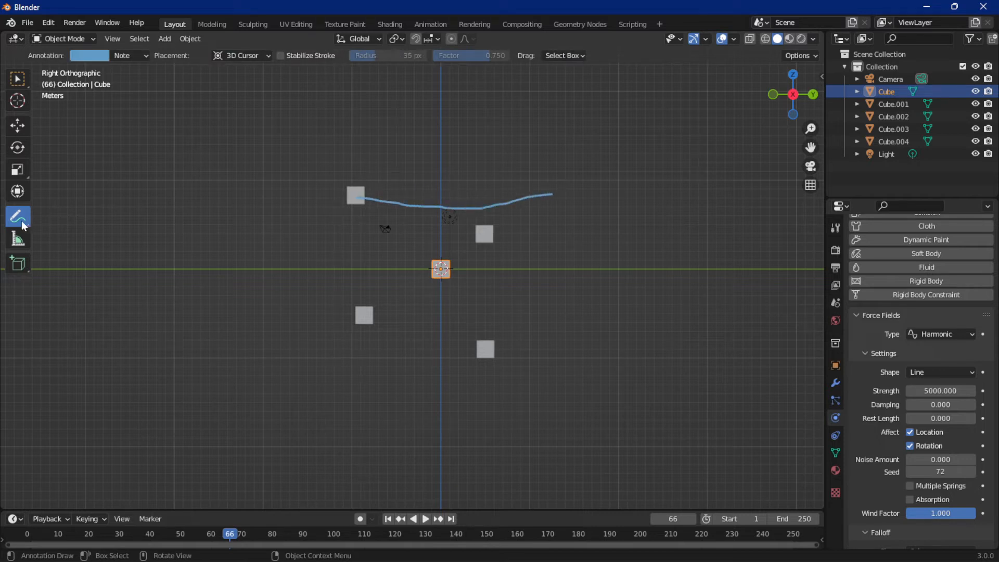
# Erase the freehand annotation stroke with the Annotate Eraser
pyautogui.moveTo(23, 225); pyautogui.dragTo(57, 246)
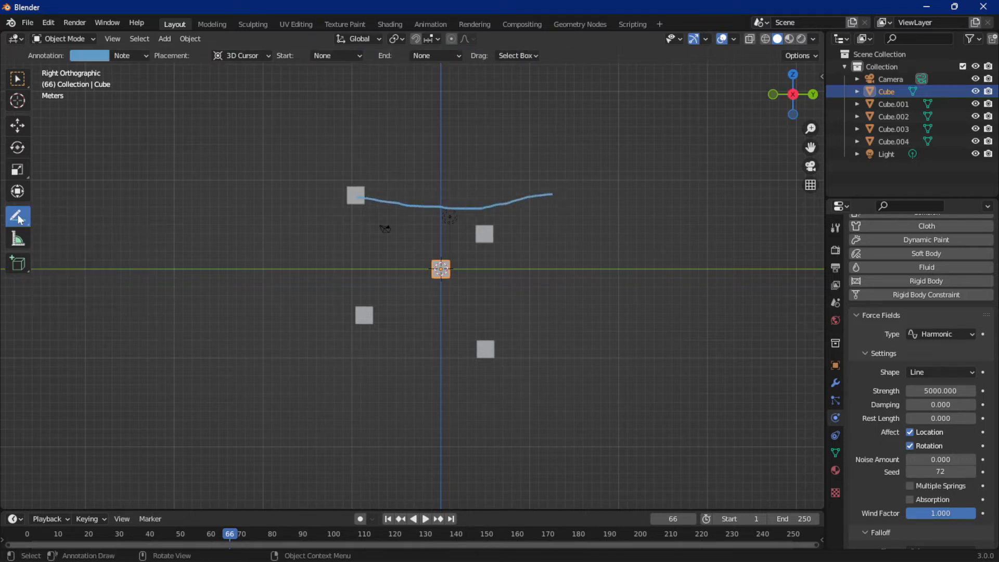
pyautogui.moveTo(19, 219)
pyautogui.mouseDown()
pyautogui.moveTo(89, 245)
pyautogui.moveTo(80, 297)
pyautogui.mouseUp()
pyautogui.moveTo(359, 200)
pyautogui.mouseDown()
pyautogui.moveTo(343, 208)
pyautogui.moveTo(518, 202)
pyautogui.mouseUp()
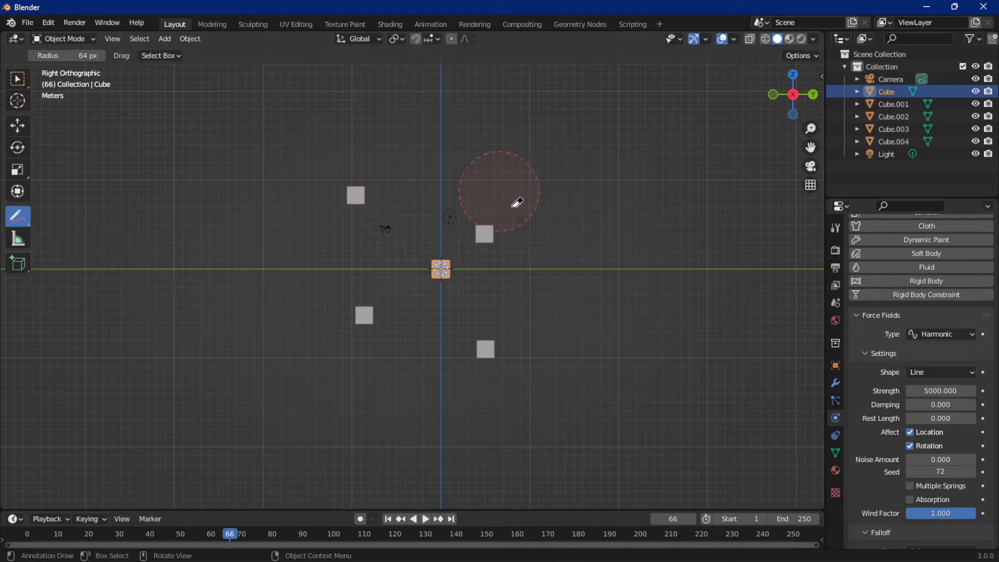
# Annotate a straight, roughly horizontal line from the upper-left cube across the vertical axis and mark their crossing with a freehand dot
pyautogui.moveTo(10, 217); pyautogui.dragTo(57, 245)
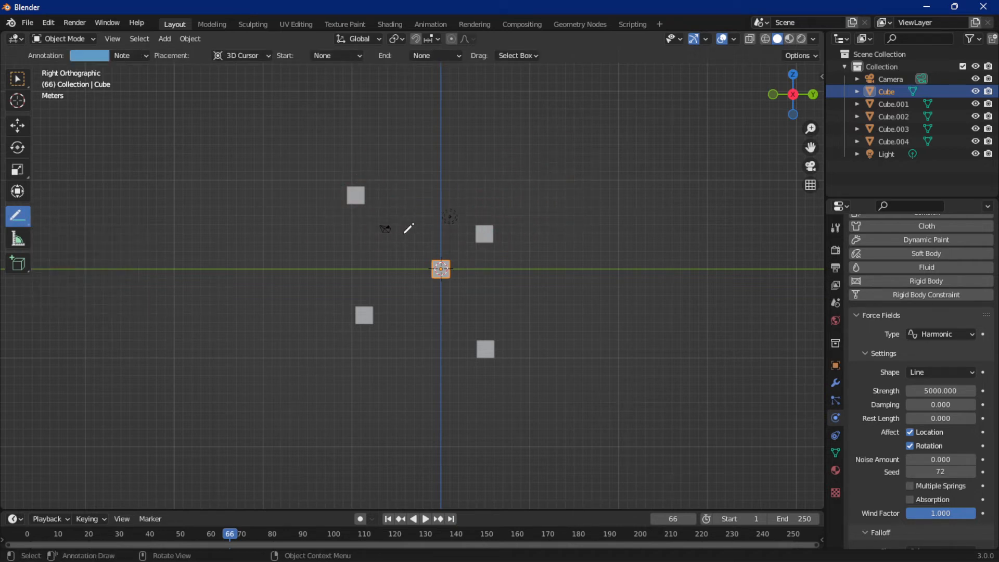
pyautogui.moveTo(359, 193)
pyautogui.mouseDown()
pyautogui.moveTo(424, 206)
pyautogui.moveTo(531, 192)
pyautogui.mouseUp()
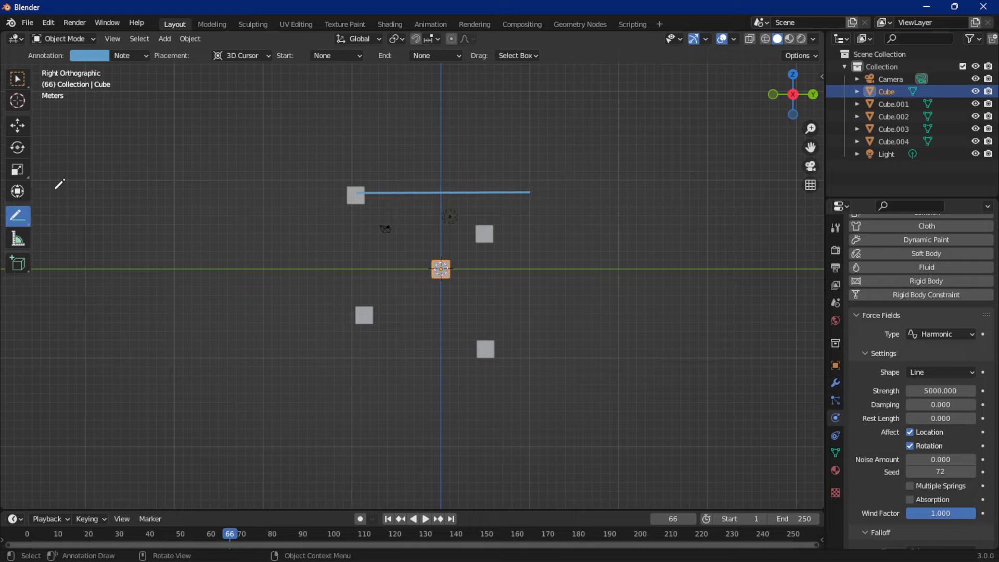
pyautogui.click(17, 79)
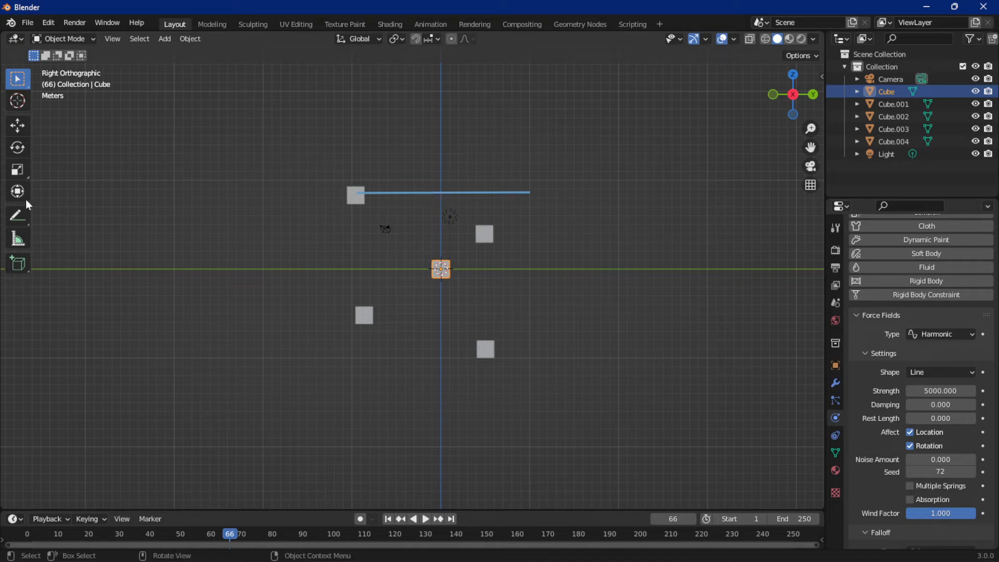
pyautogui.moveTo(17, 220); pyautogui.dragTo(68, 221)
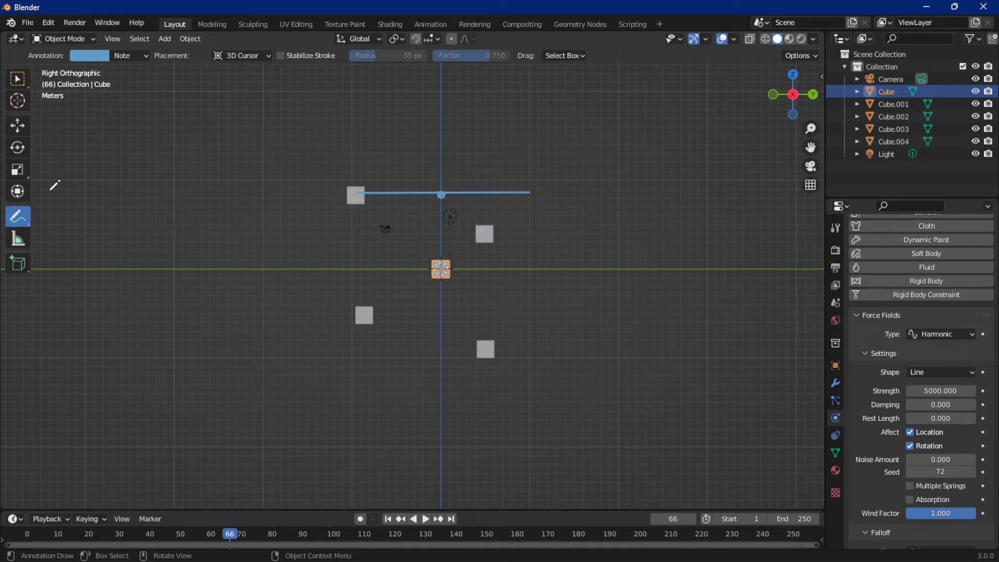
pyautogui.moveTo(17, 220); pyautogui.dragTo(64, 224)
pyautogui.click(16, 80)
# View the scene in perspective and set the Harmonic field's rest length to 18.8 during playback, pausing at frame 112
pyautogui.moveTo(152, 168); pyautogui.dragTo(159, 224, button='middle')
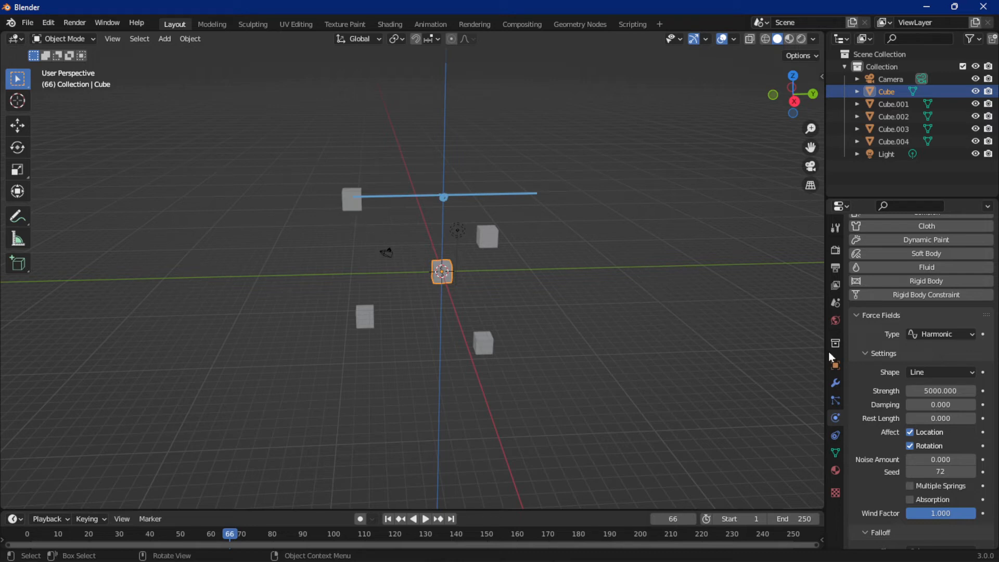
pyautogui.press('space')
pyautogui.moveTo(927, 418); pyautogui.dragTo(998, 418)
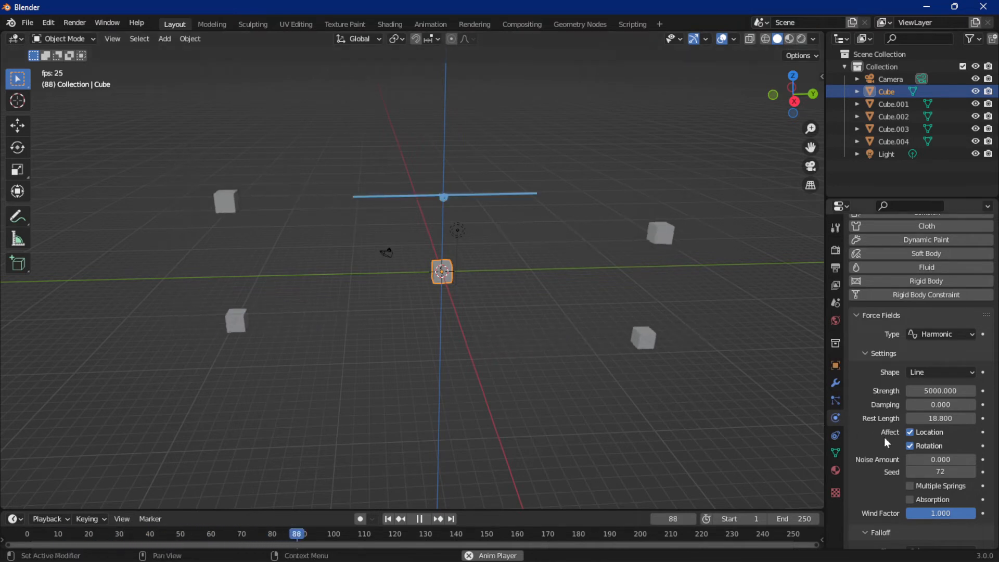
pyautogui.press('space')
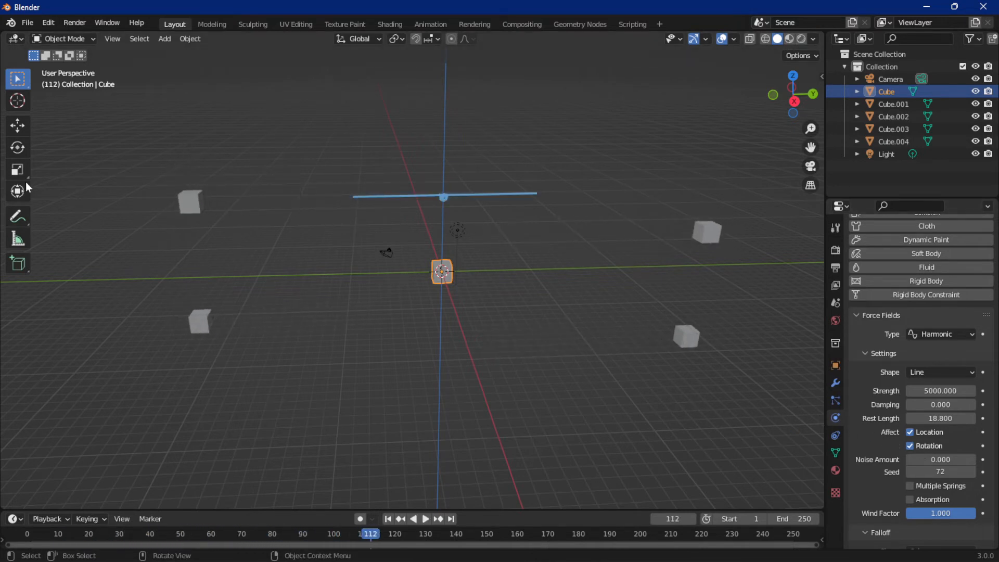
# Erase the annotated line and its dot with the Annotate Eraser, and return to the Select Box tool
pyautogui.click(17, 215)
pyautogui.moveTo(368, 221)
pyautogui.mouseDown()
pyautogui.moveTo(420, 206)
pyautogui.moveTo(361, 192)
pyautogui.mouseUp()
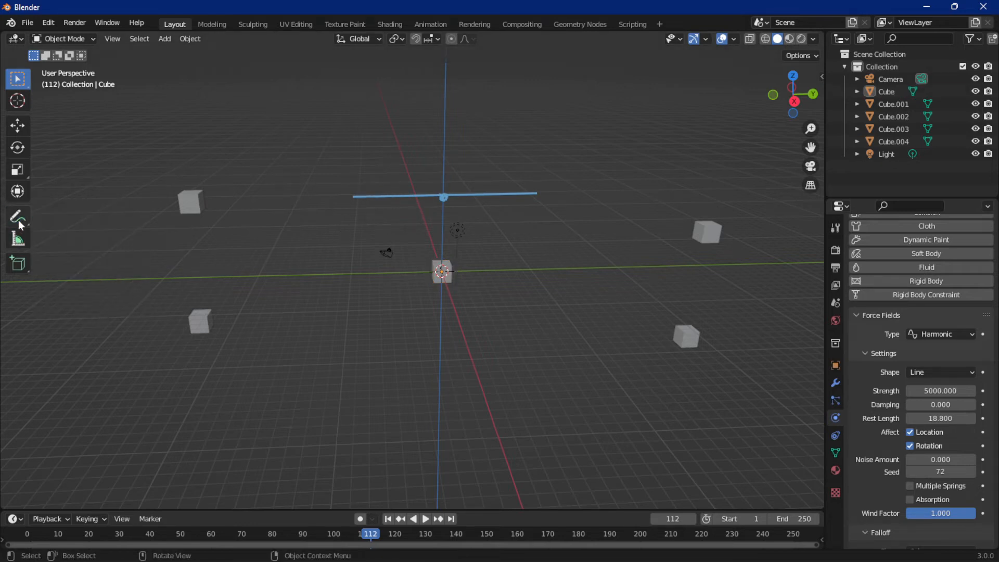
pyautogui.moveTo(18, 223)
pyautogui.mouseDown()
pyautogui.moveTo(63, 292)
pyautogui.moveTo(73, 291)
pyautogui.mouseUp()
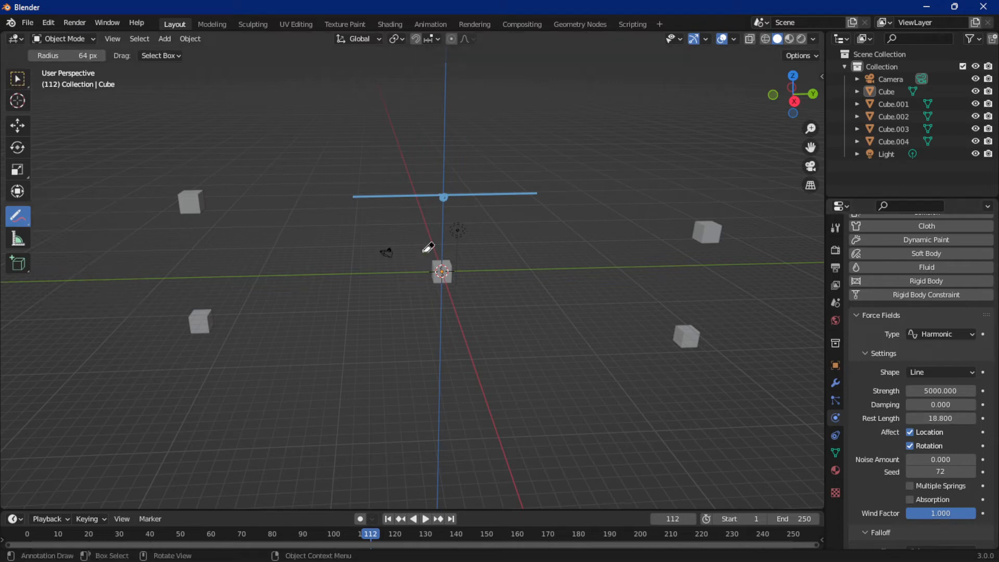
pyautogui.moveTo(427, 248)
pyautogui.mouseDown()
pyautogui.moveTo(471, 196)
pyautogui.moveTo(515, 200)
pyautogui.mouseUp()
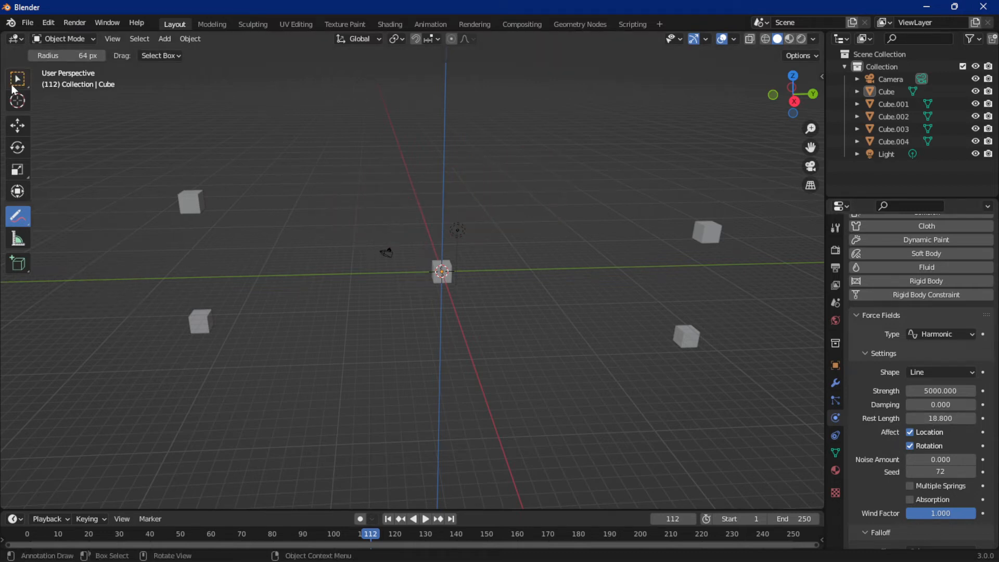
pyautogui.click(16, 82)
# Continue the simulation to check the cubes' spread, pause at frame 189, and return to frame 1
pyautogui.press('space')
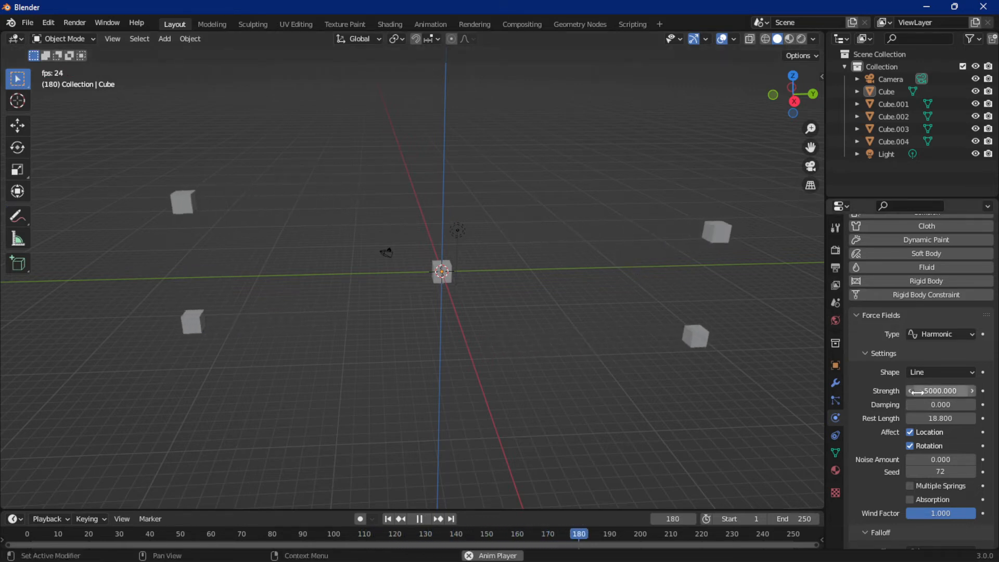
pyautogui.press('space')
pyautogui.press('space')
pyautogui.press('space')
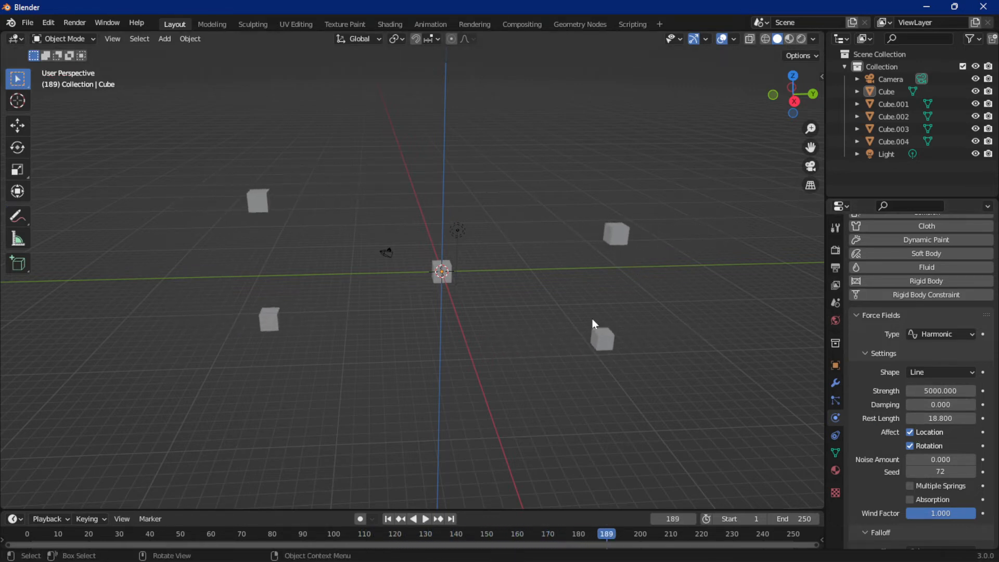
pyautogui.hotkey('shift', 'Left')
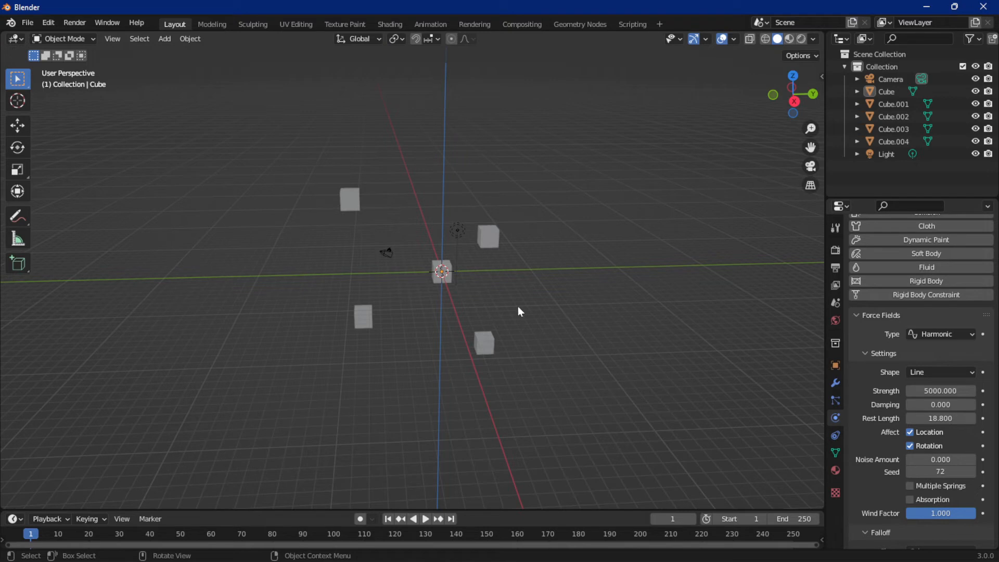
# Disable the field's effect on location and play the simulation from frame 1 to frame 28
pyautogui.click(909, 432)
pyautogui.press('space')
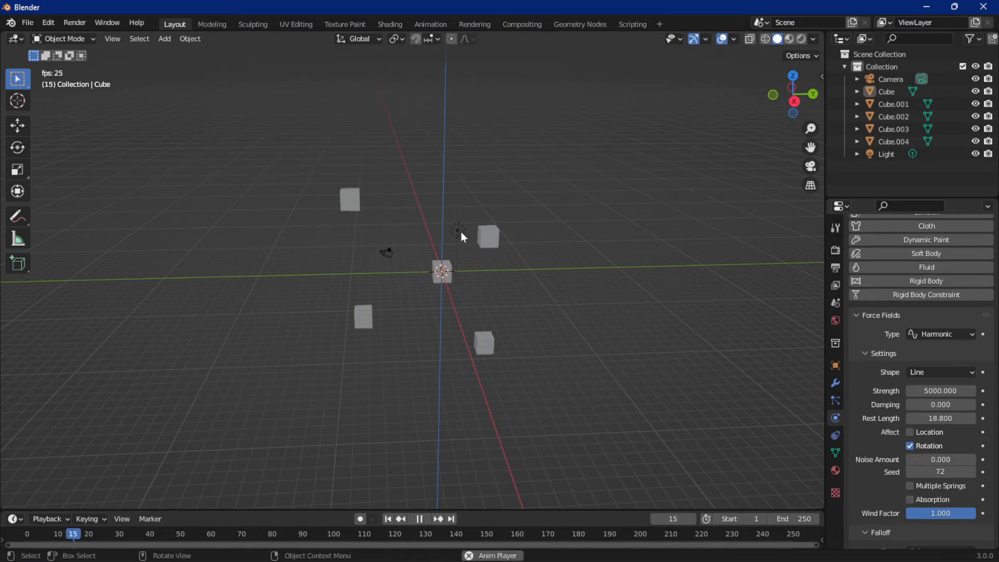
pyautogui.press('space')
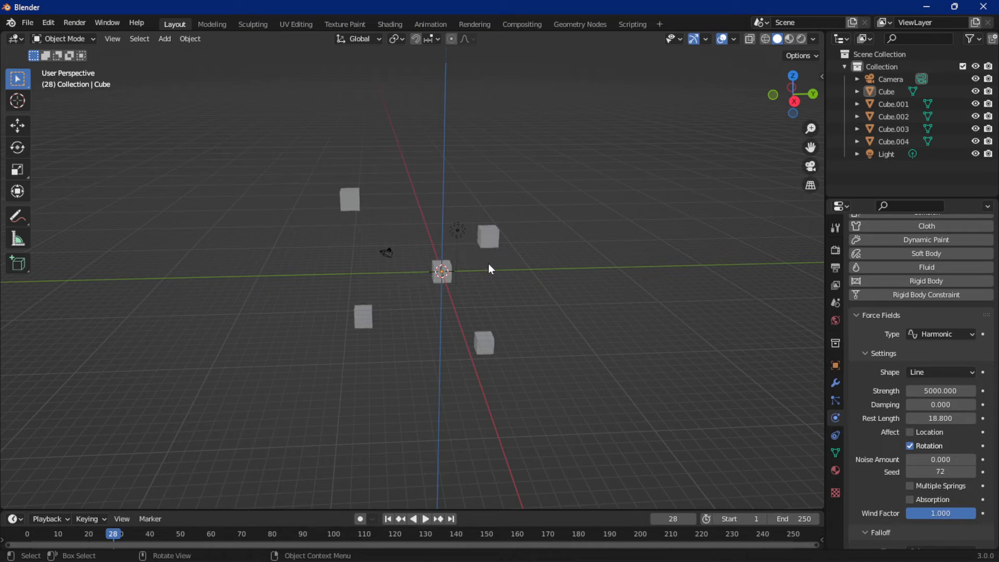
# Switch the field's rotation effect off and back on, re-enable its location effect, and play the simulation to frame 250
pyautogui.click(910, 448)
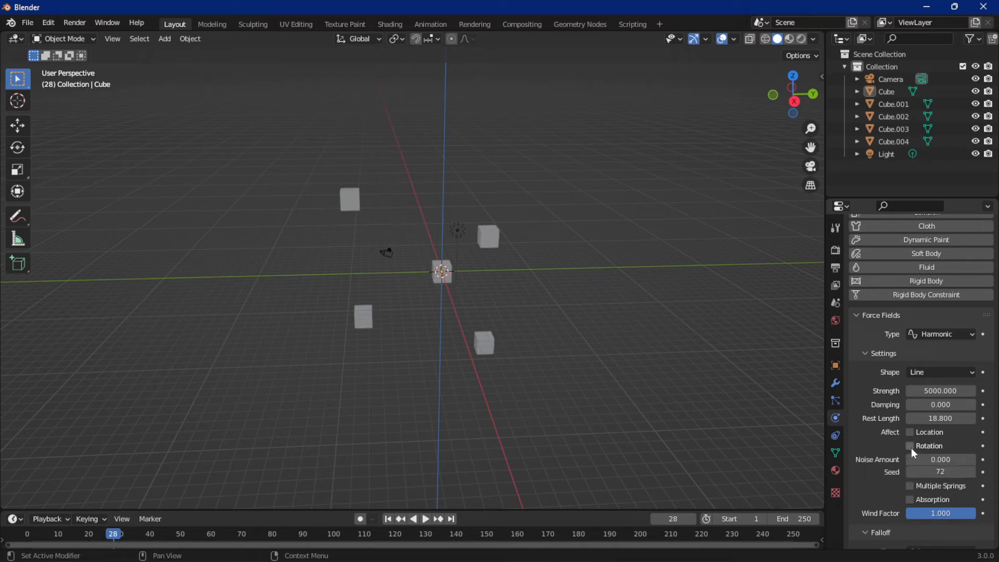
pyautogui.click(915, 446)
pyautogui.click(910, 433)
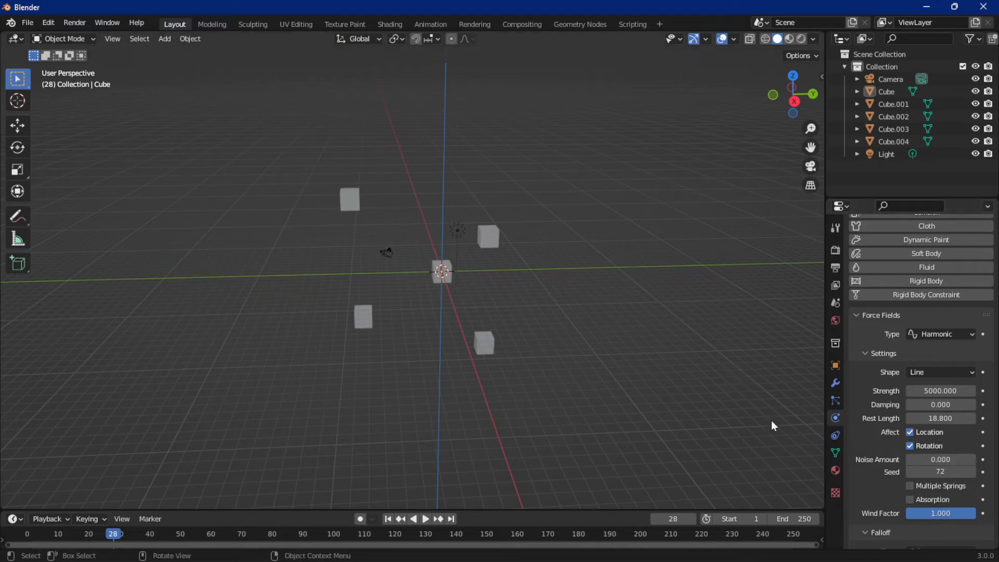
pyautogui.press('space')
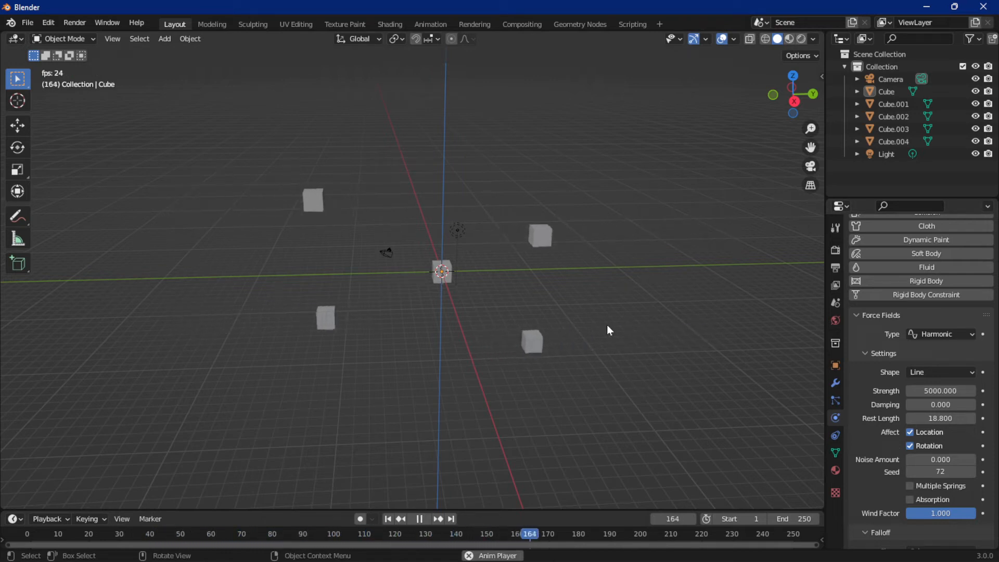
pyautogui.scroll(-2, 639, 341)
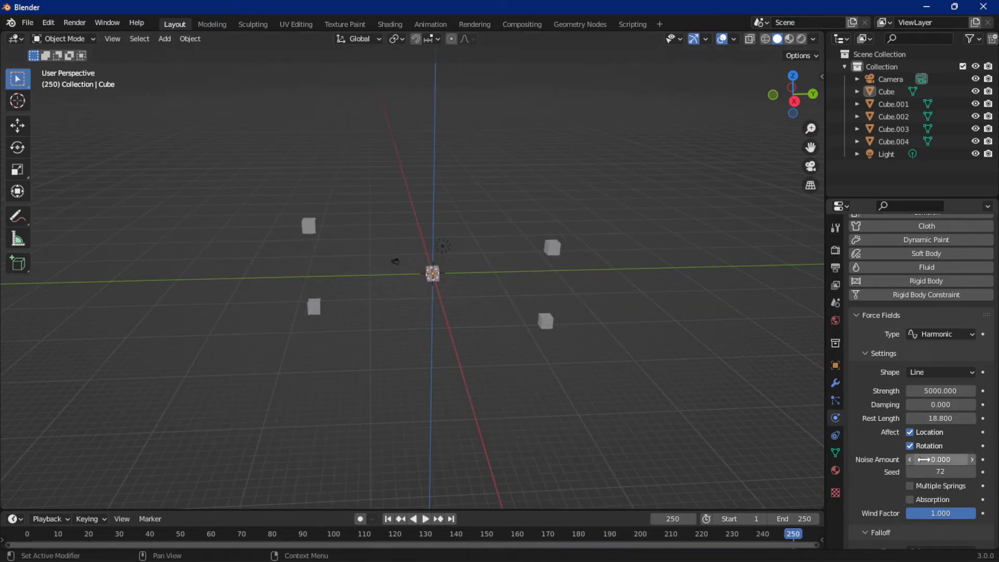
# Set the field's noise amount to 2.9 and replay the simulation from frame 1
pyautogui.moveTo(922, 458); pyautogui.dragTo(769, 460)
pyautogui.press('space')
pyautogui.press('space')
pyautogui.press('space')
pyautogui.press('space')
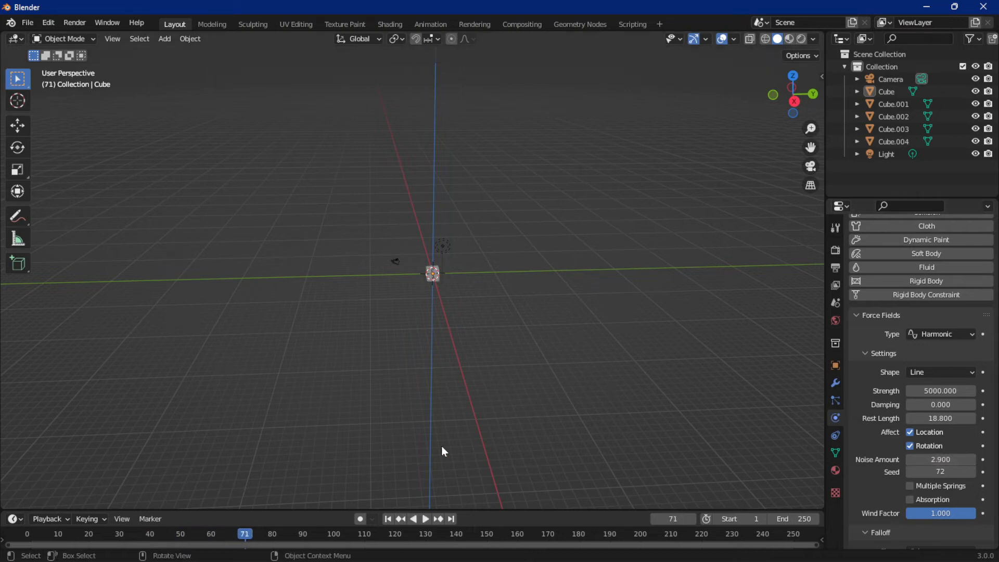
pyautogui.click(387, 519)
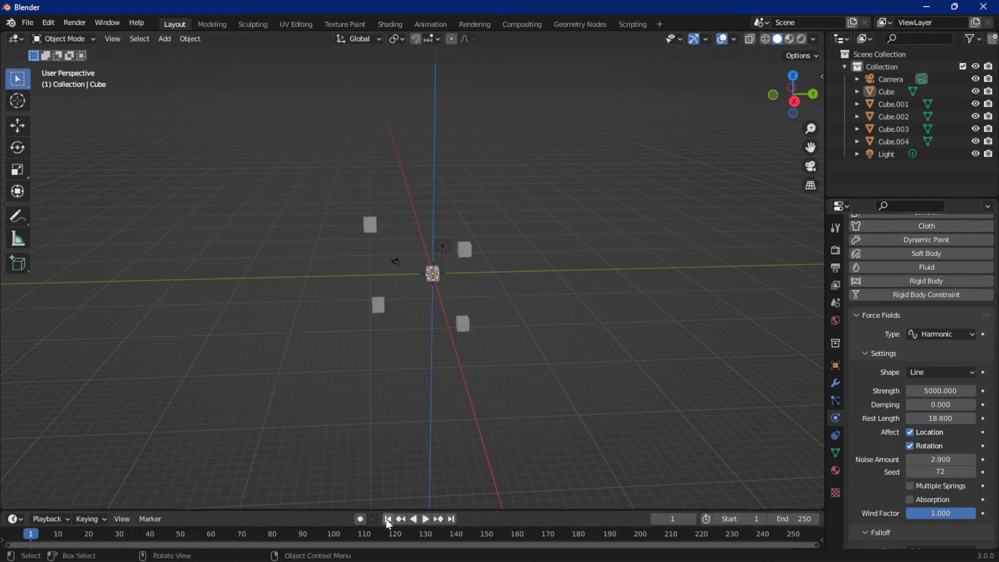
pyautogui.press('space')
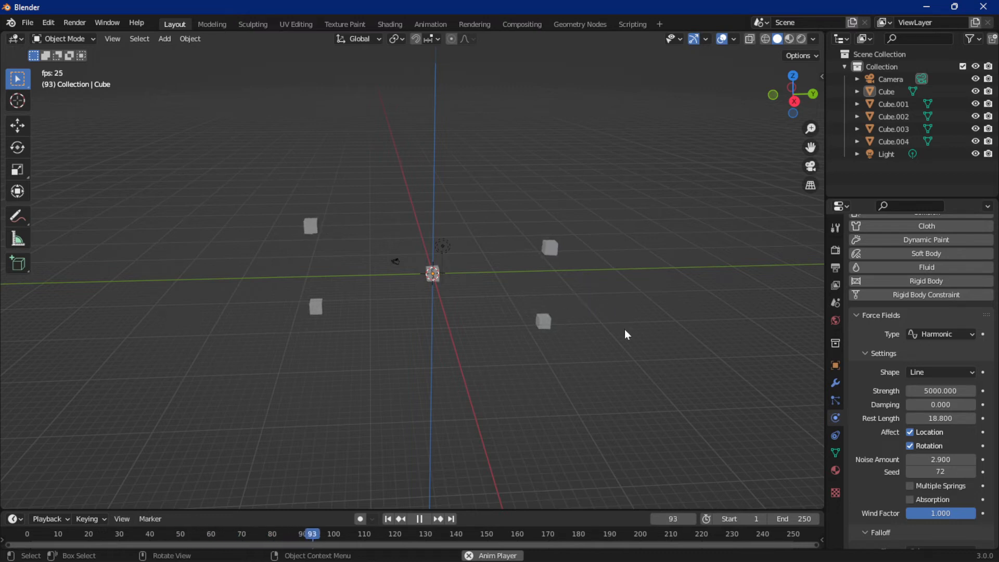
# Raise the noise amount to 5.5 during playback, stop at frame 171, and return to frame 1
pyautogui.moveTo(940, 460); pyautogui.dragTo(981, 459)
pyautogui.click(420, 518)
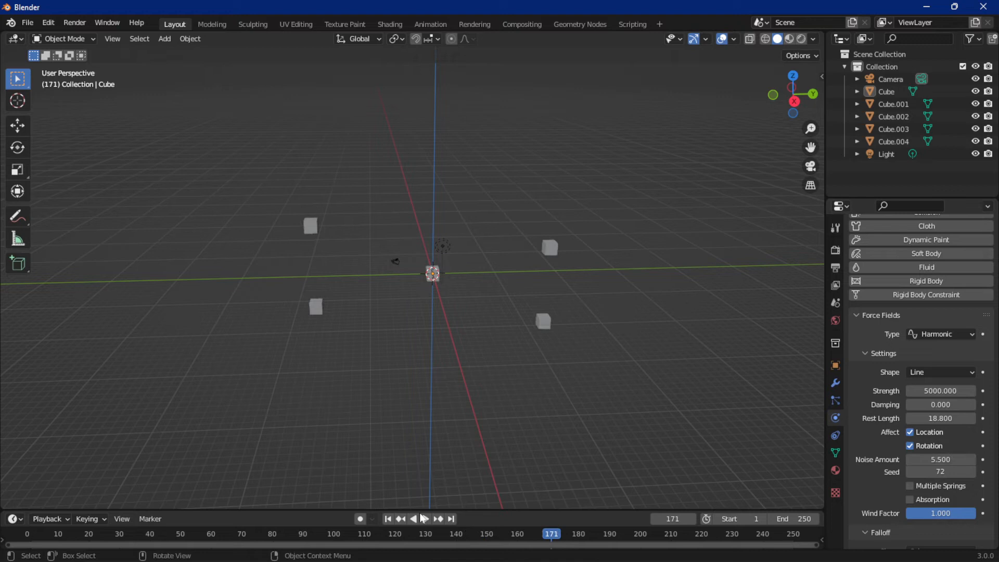
pyautogui.click(387, 519)
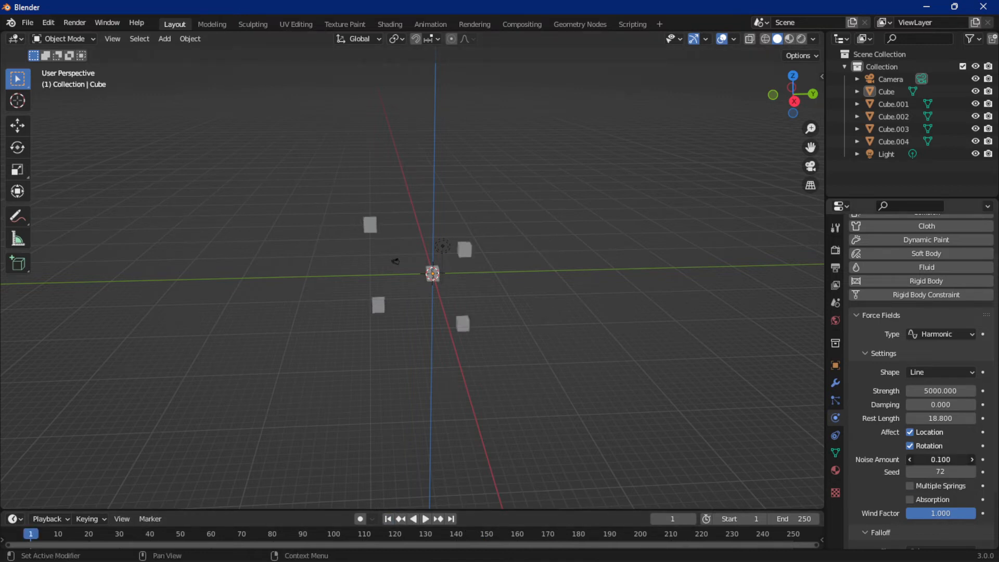
# Set the noise amount to 0.9, play the simulation to around frame 116, and return to frame 1
pyautogui.press('space')
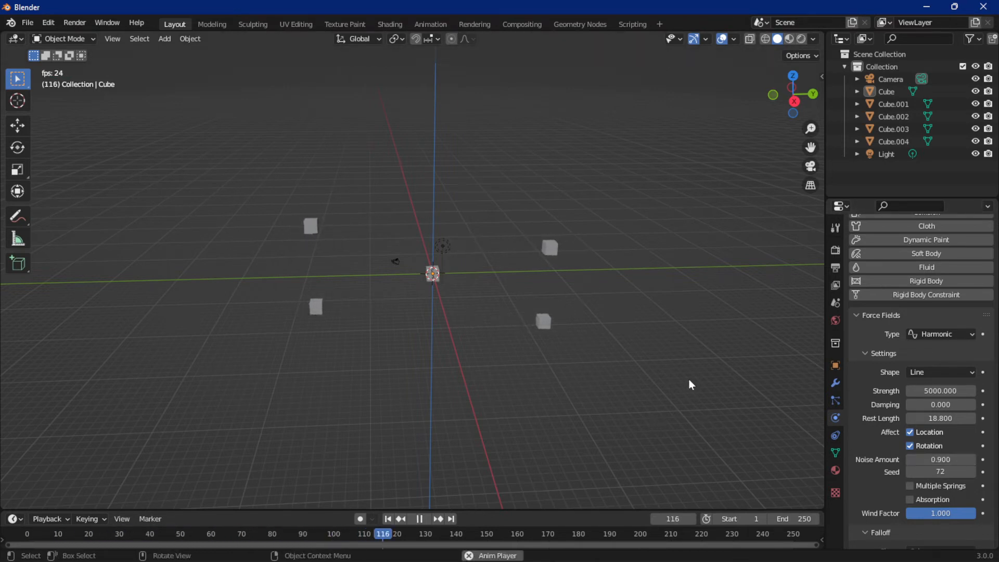
pyautogui.press('space')
pyautogui.hotkey('shift', 'Left')
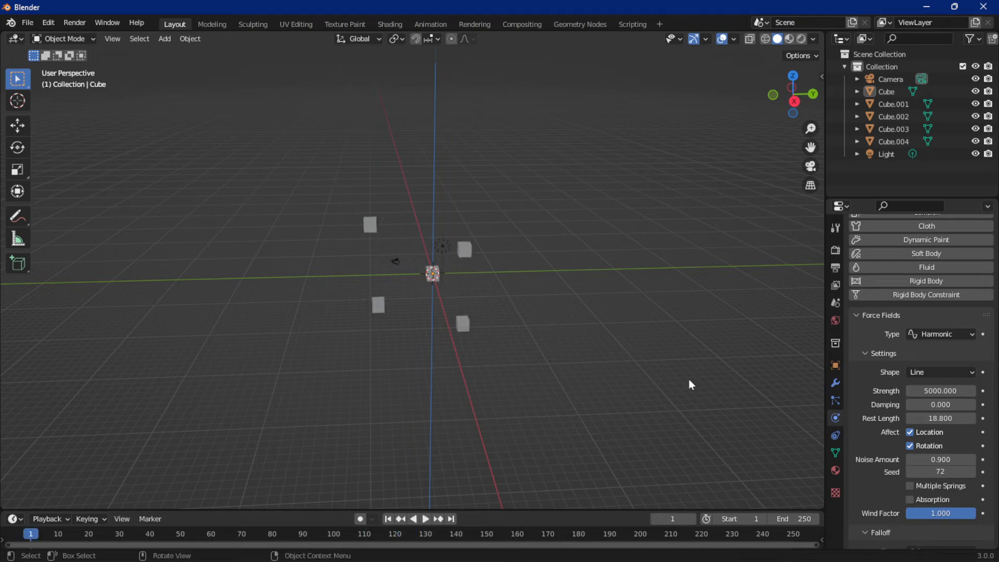
# Reset the noise amount to 0 and play the simulation in stages, pausing at frames 53, 69 and 207
pyautogui.scroll(-2, 922, 460)
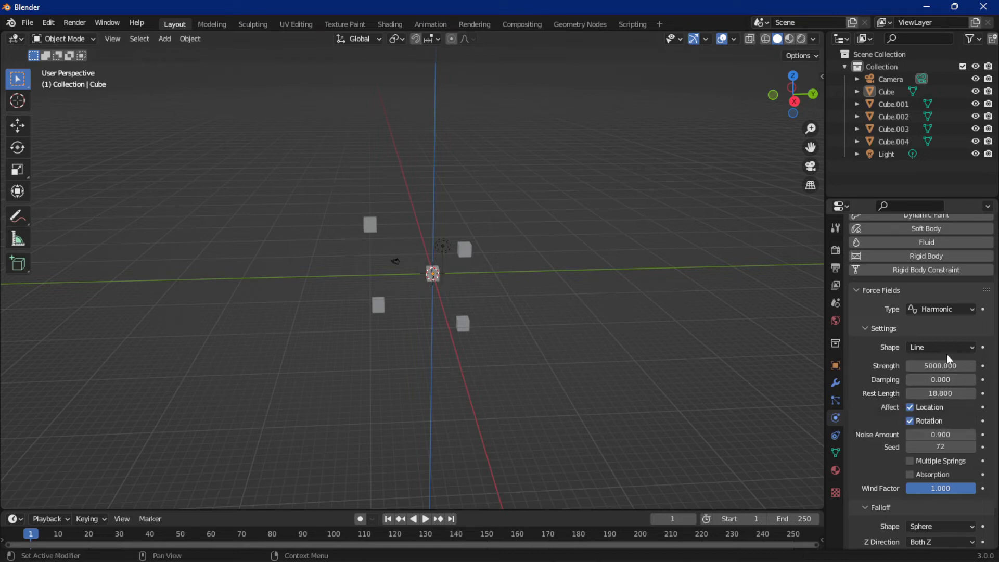
pyautogui.scroll(-2, 937, 468)
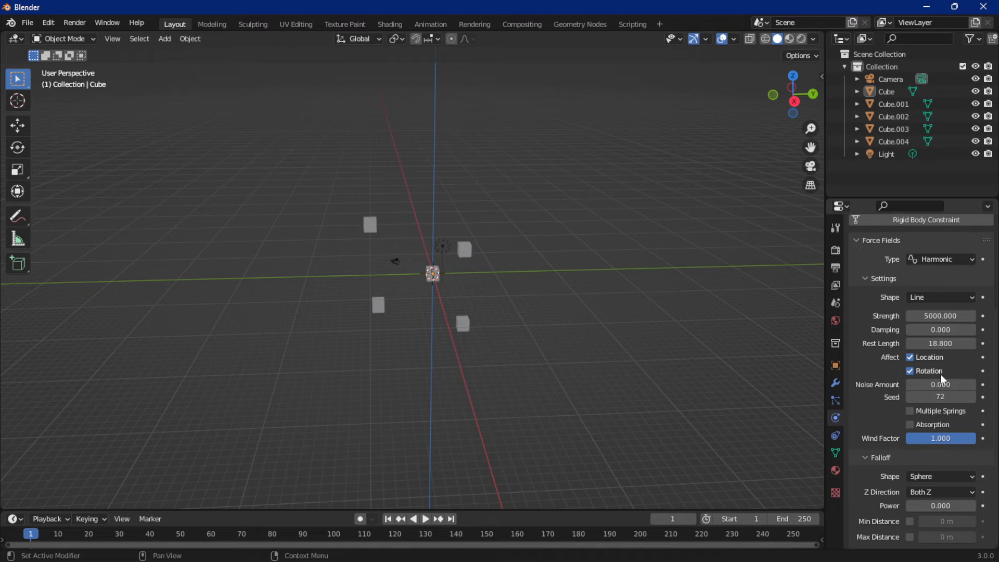
pyautogui.press('space')
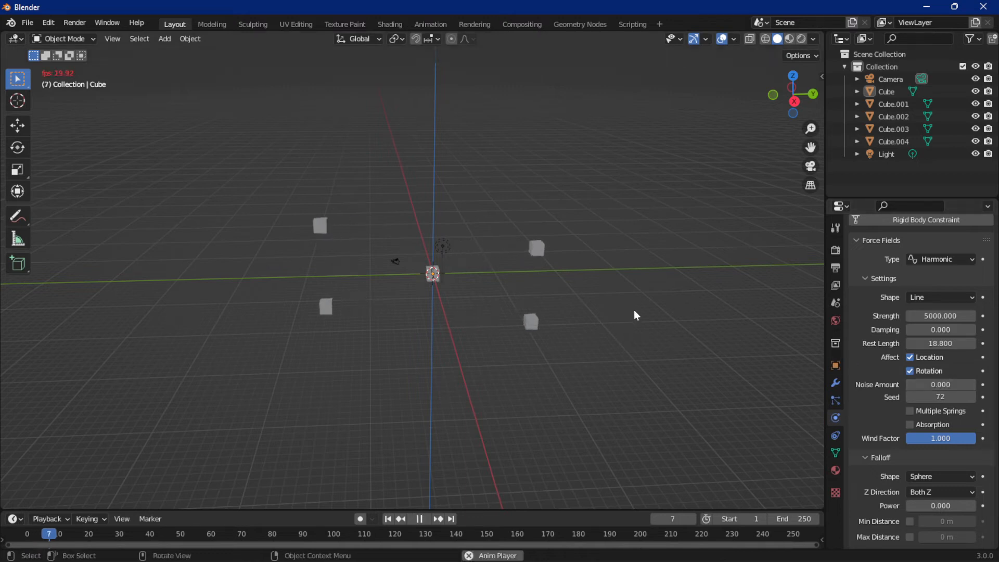
pyautogui.press('space')
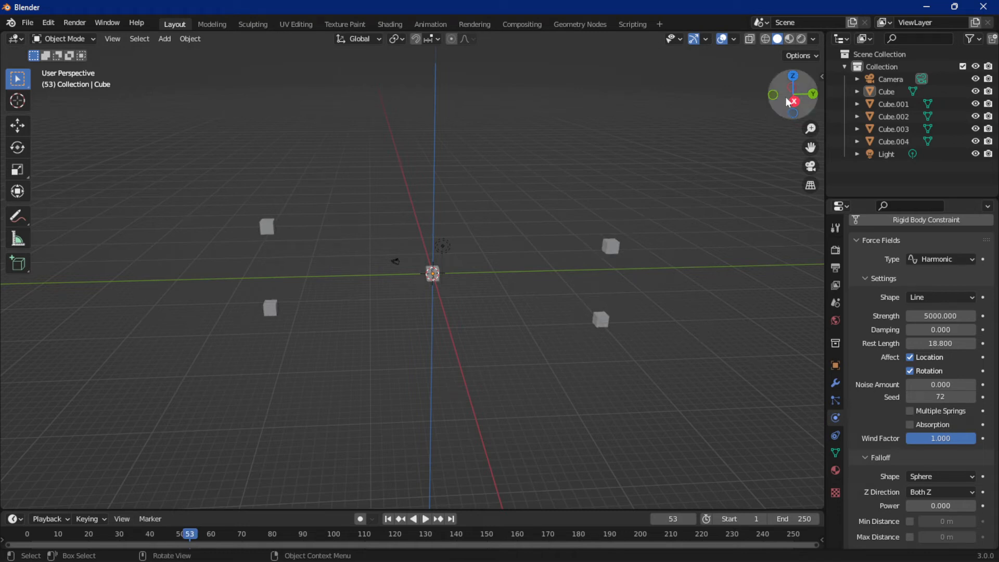
pyautogui.press('space')
pyautogui.press('space')
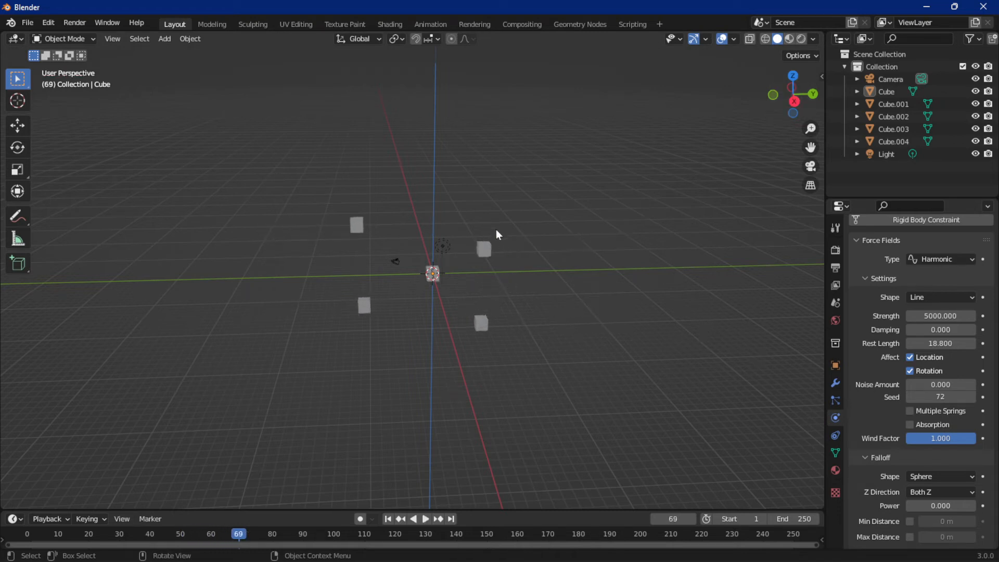
pyautogui.press('space')
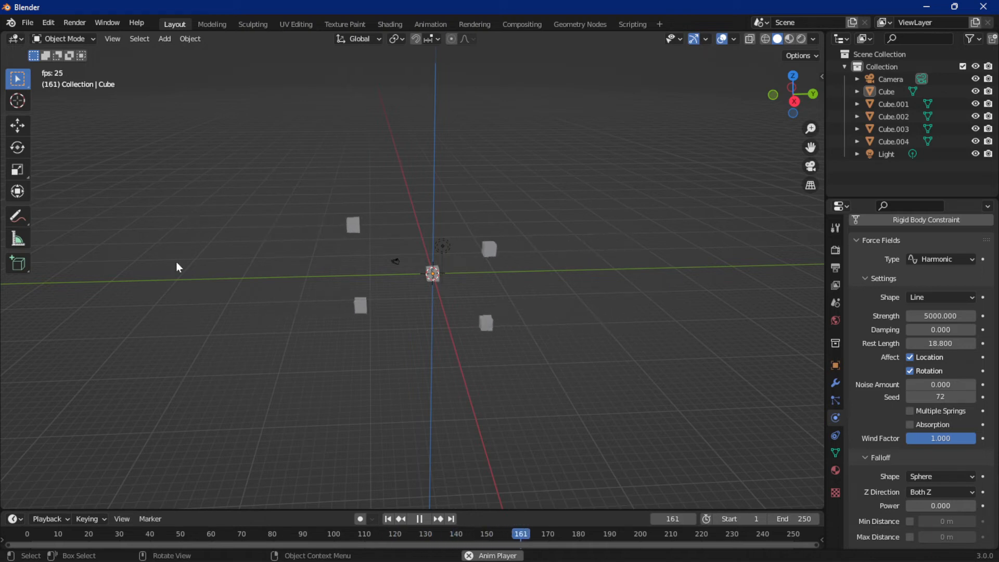
pyautogui.press('space')
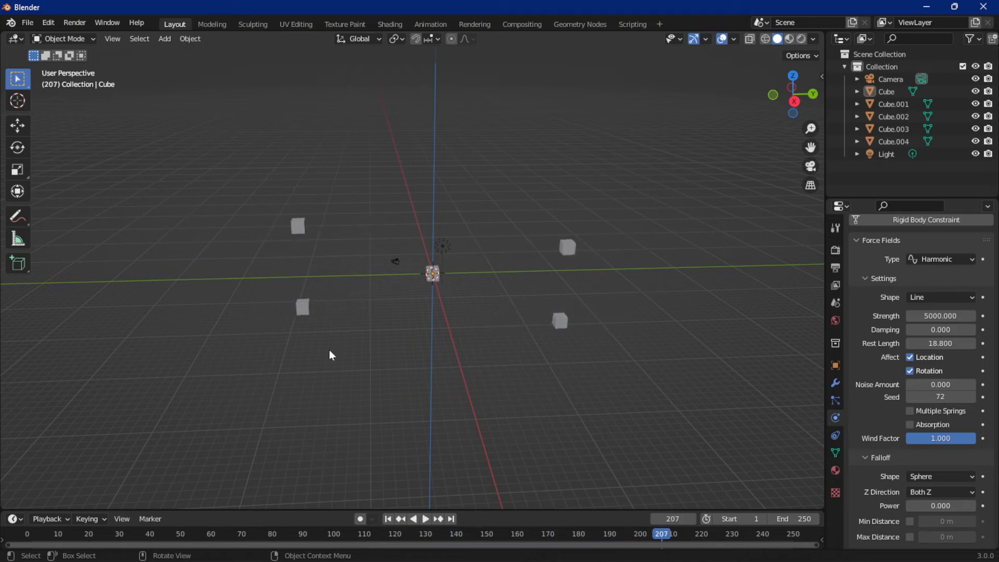
# Return to frame 1 and limit the force field's falloff to a maximum distance of 9.98 m
pyautogui.click(387, 518)
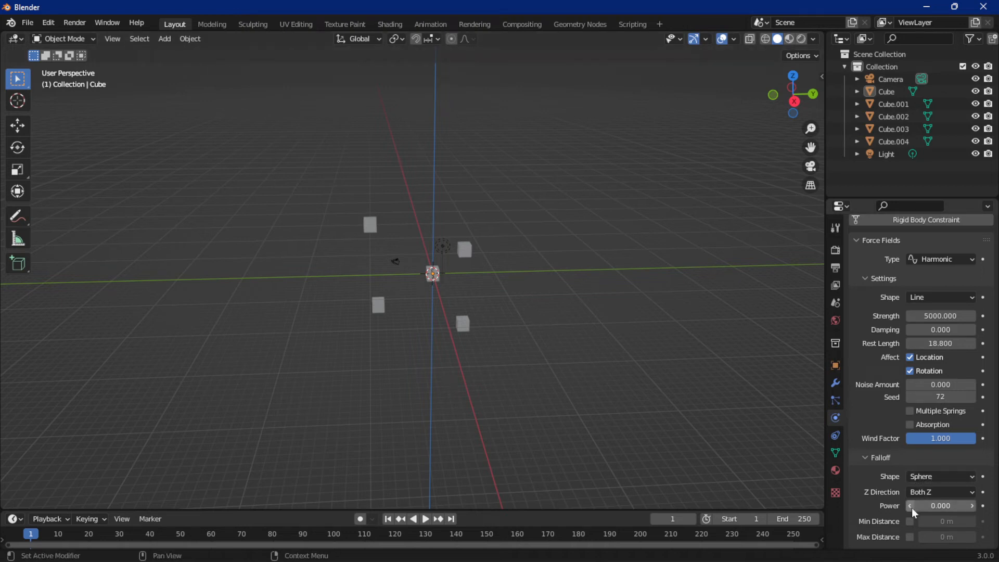
pyautogui.click(909, 537)
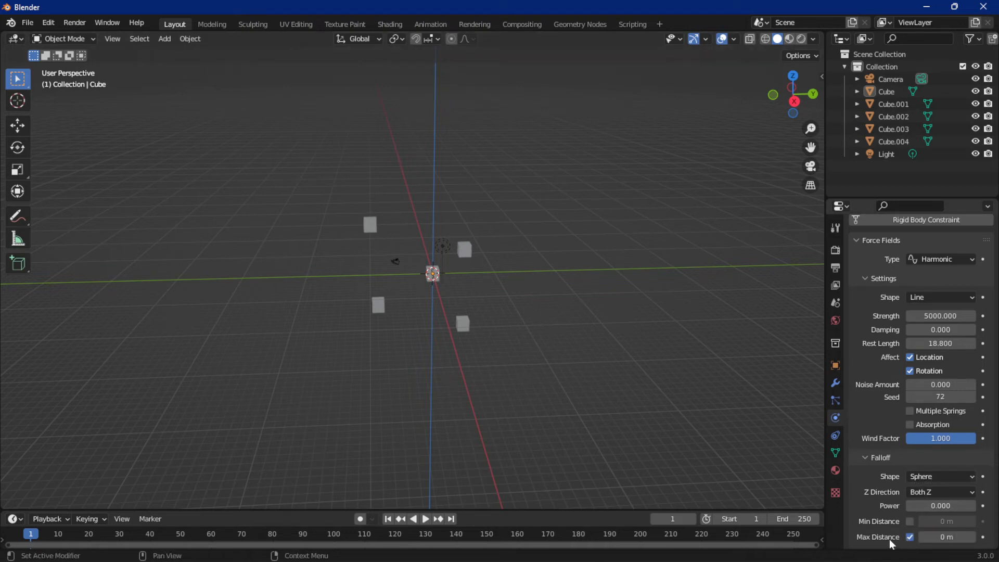
pyautogui.moveTo(942, 537); pyautogui.dragTo(952, 537)
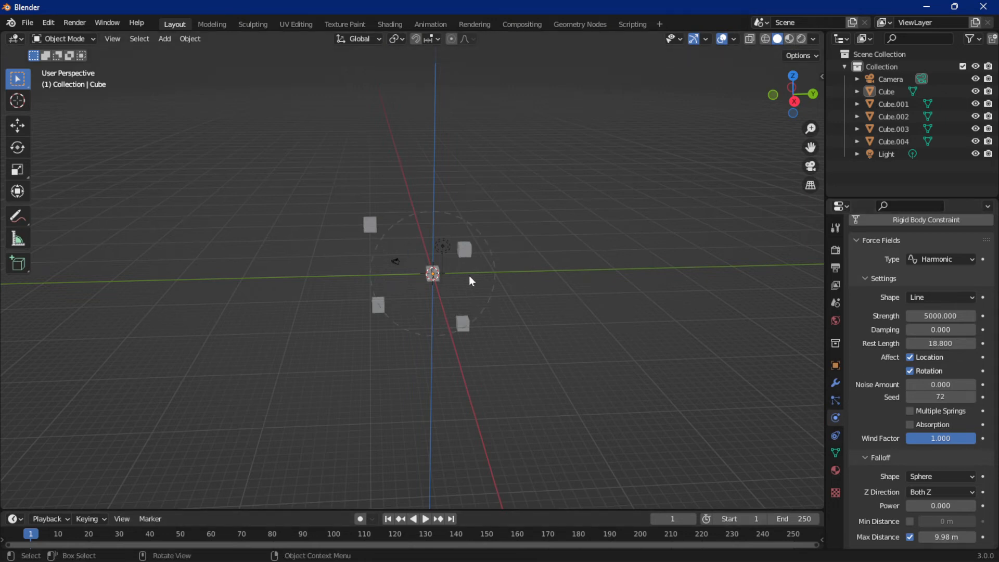
# Play the simulation to frame 71 and again to frame 23, returning to frame 1 after each run
pyautogui.press('space')
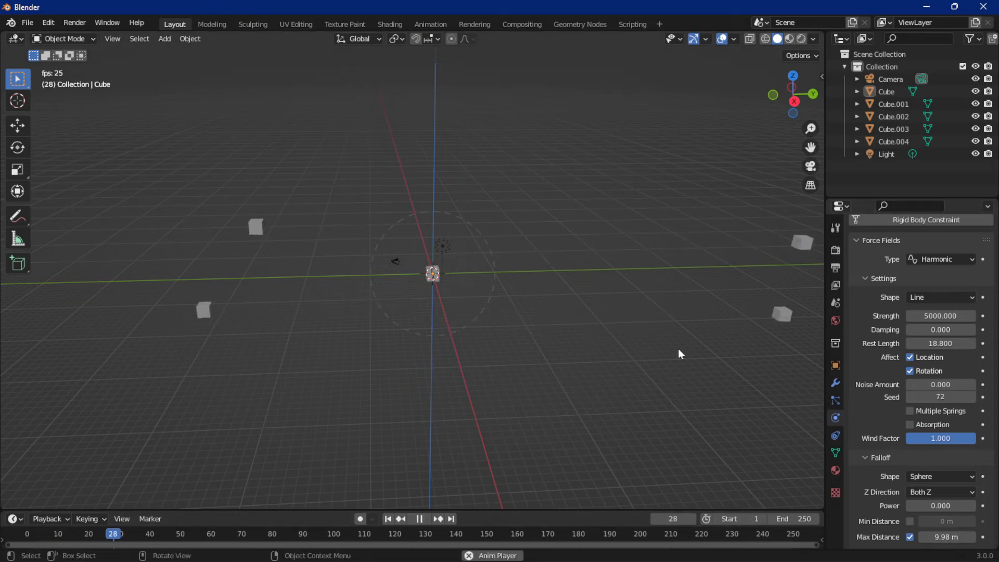
pyautogui.press('space')
pyautogui.scroll(-5, 616, 317)
pyautogui.press('space')
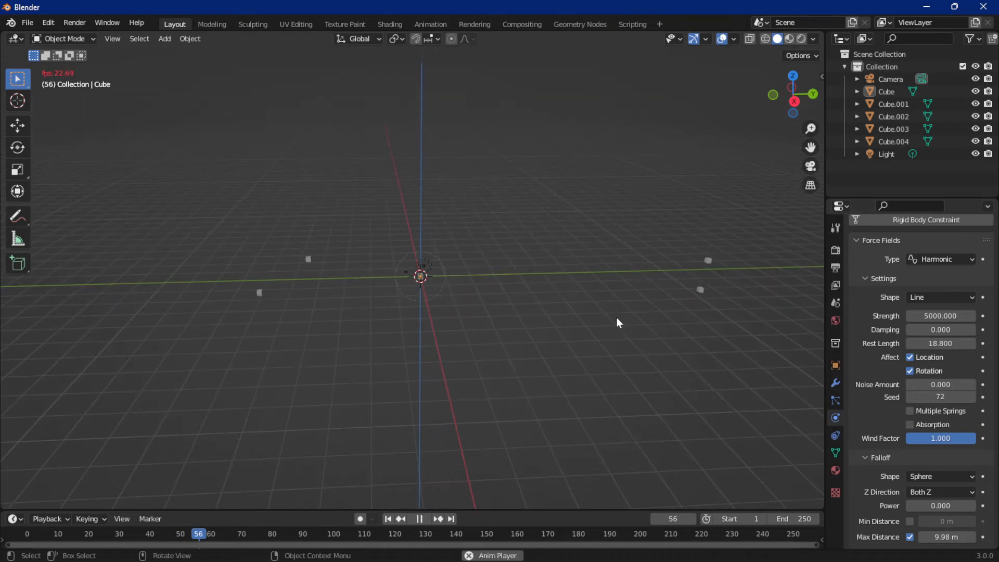
pyautogui.press('space')
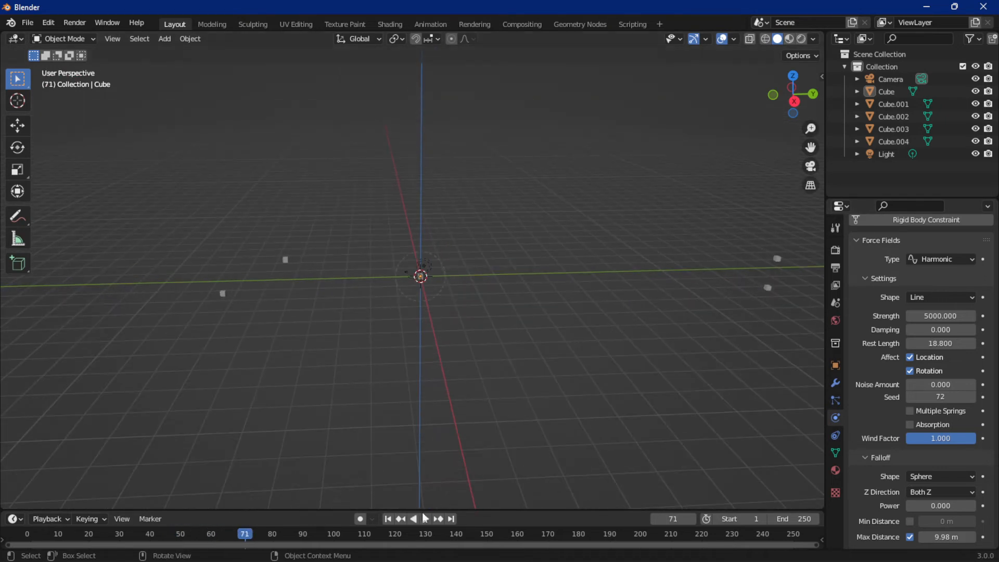
pyautogui.click(388, 519)
pyautogui.scroll(5, 517, 383)
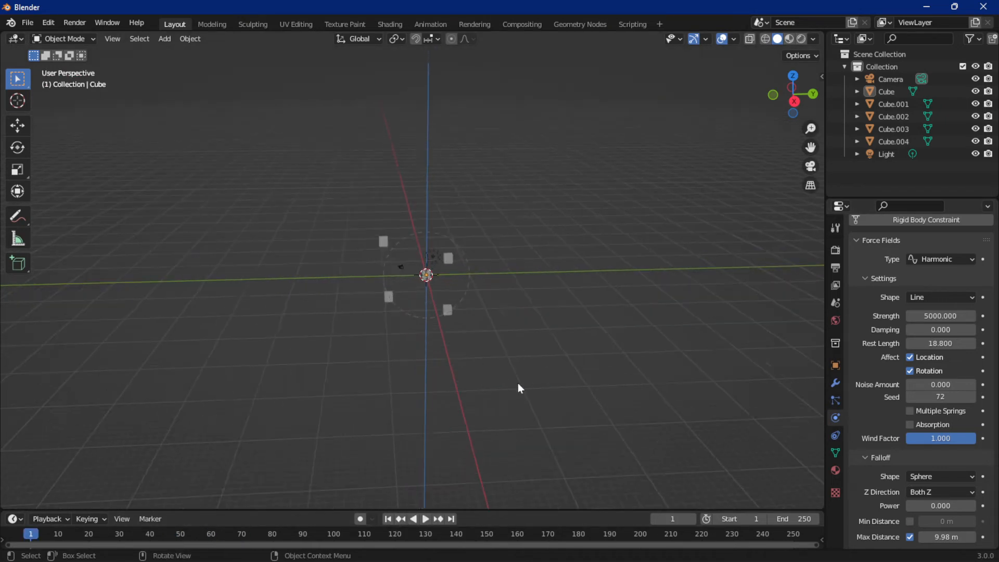
pyautogui.press('space')
pyautogui.press('space')
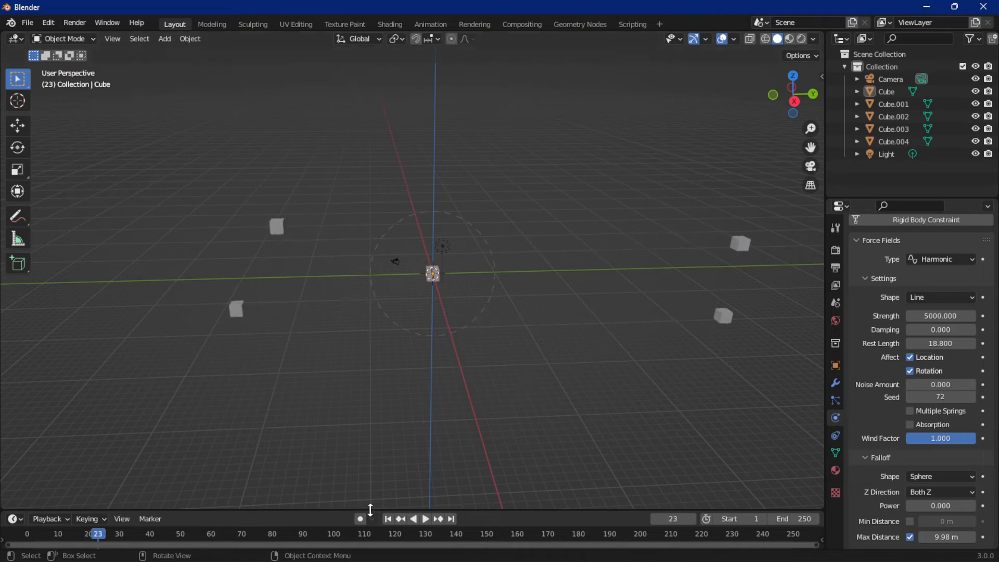
pyautogui.click(387, 520)
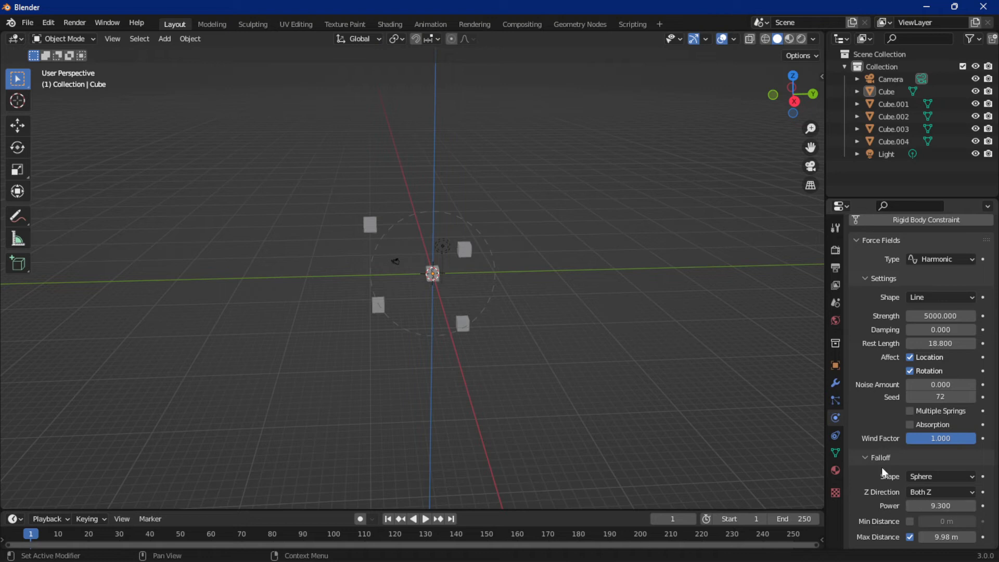
# Test a falloff power of 9.3 up to frame 28, set it to 3.5, and continue playback to frame 54
pyautogui.press('space')
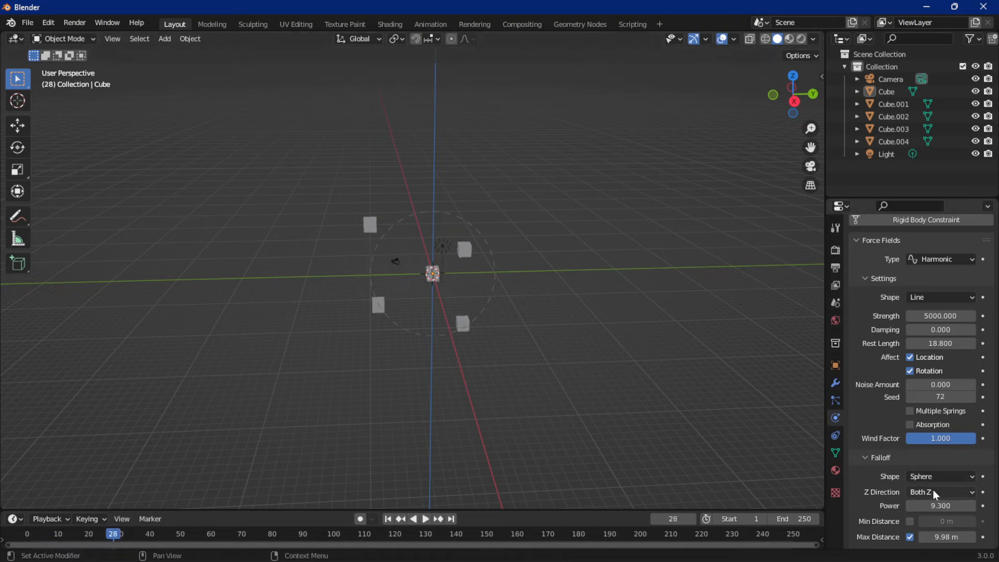
pyautogui.moveTo(941, 504); pyautogui.dragTo(918, 504)
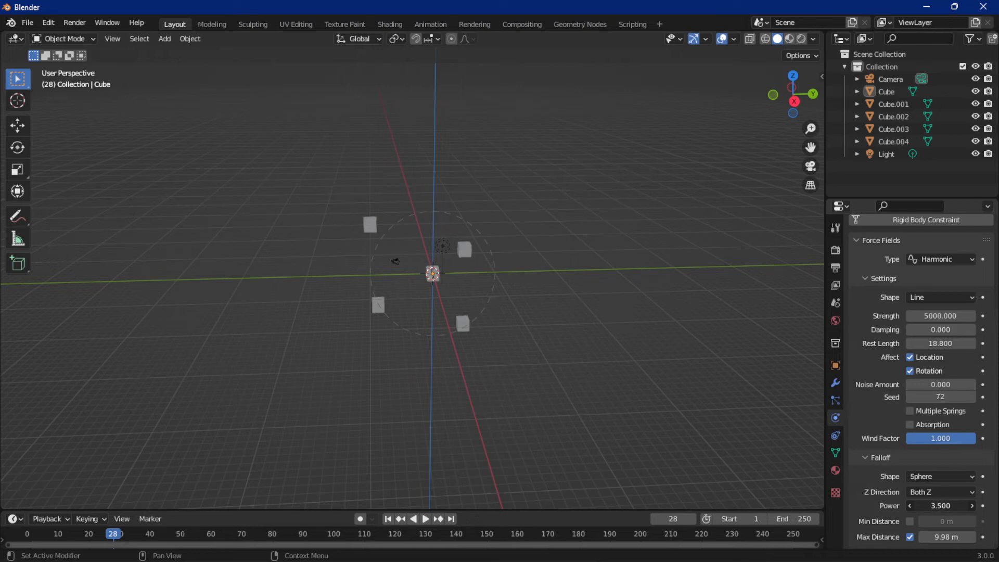
pyautogui.press('space')
pyautogui.press('space')
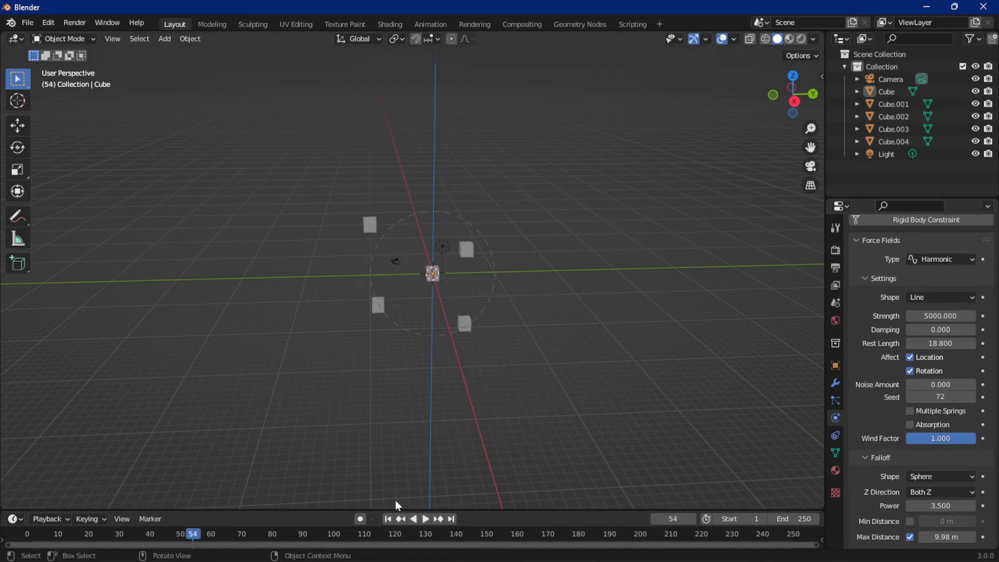
# Replay the simulation from frame 1, examine the cubes from the right side and in perspective, and return to frame 1
pyautogui.press('space')
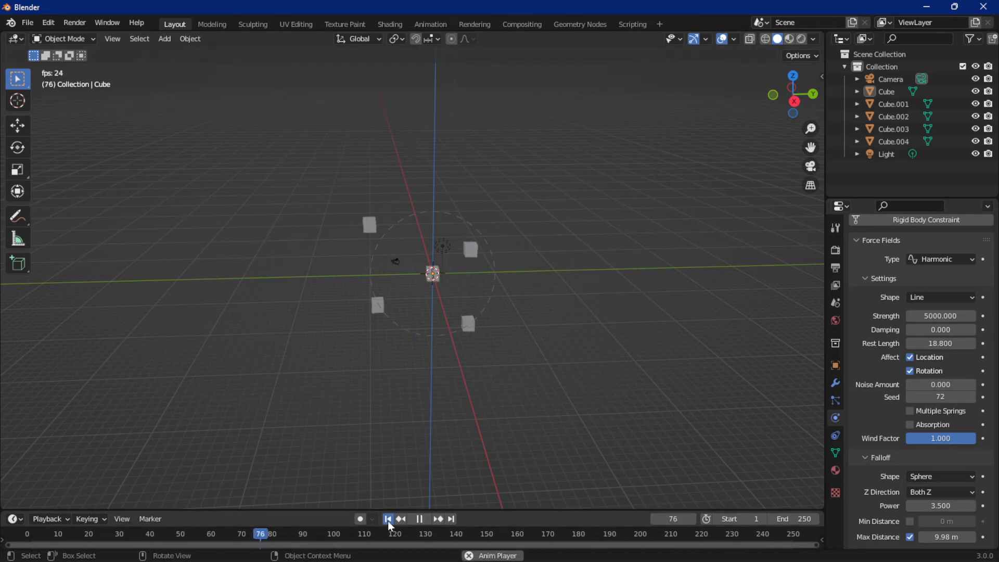
pyautogui.click(389, 519)
pyautogui.scroll(3, 643, 363)
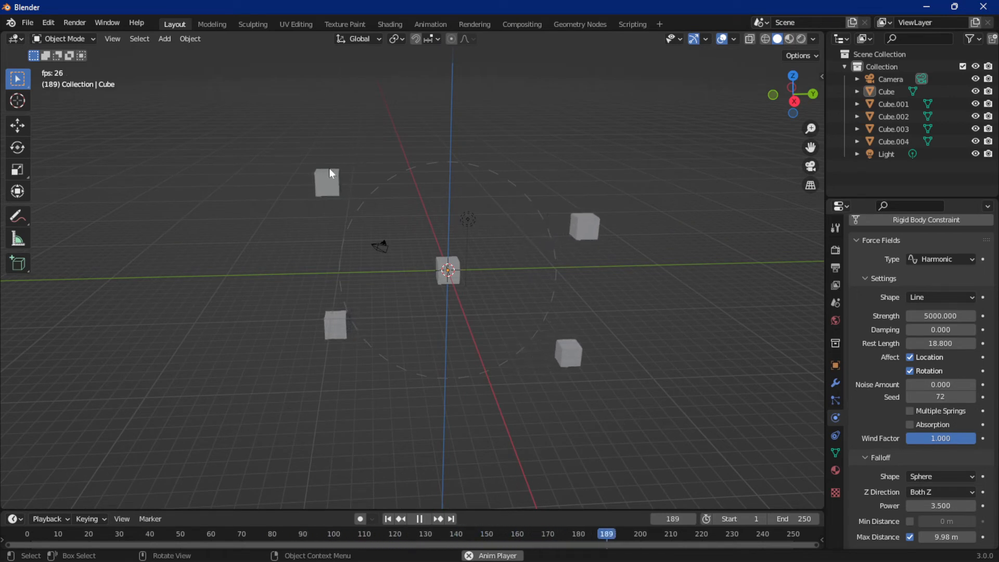
pyautogui.click(793, 101)
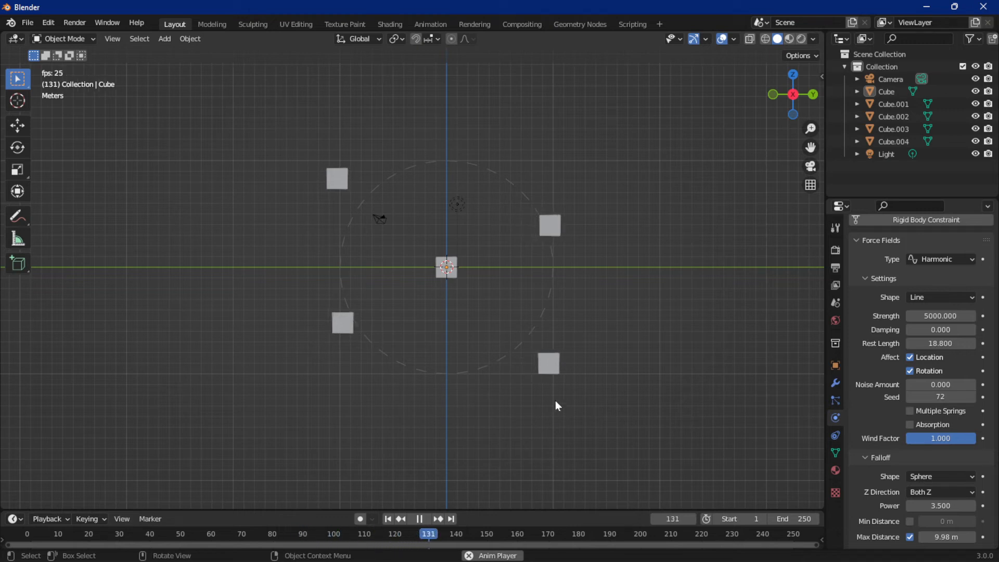
pyautogui.moveTo(608, 279); pyautogui.dragTo(633, 311, button='middle')
pyautogui.press('space')
pyautogui.hotkey('shift', 'Left')
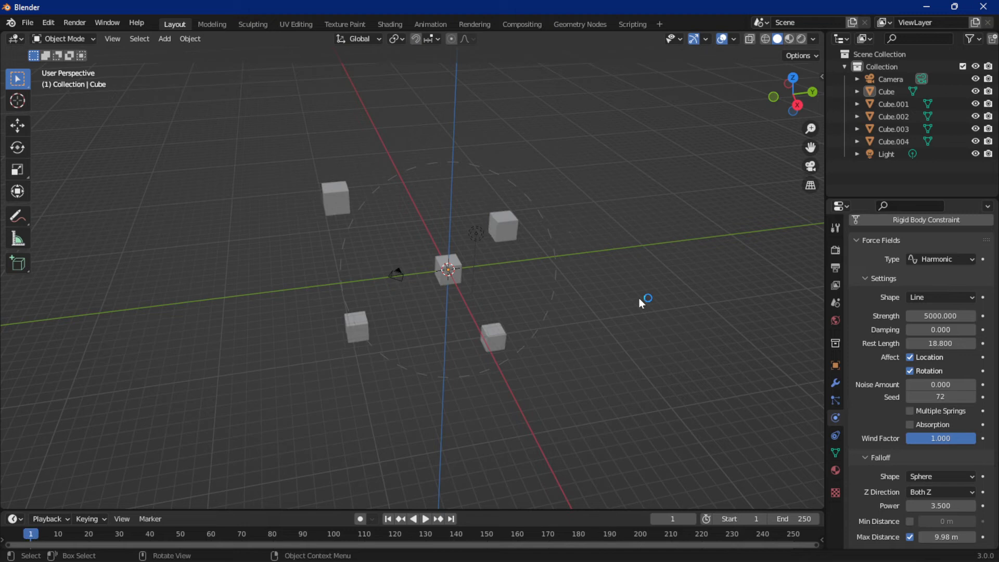
# Show the scene from the right side and change the falloff shape to Tube
pyautogui.click(798, 106)
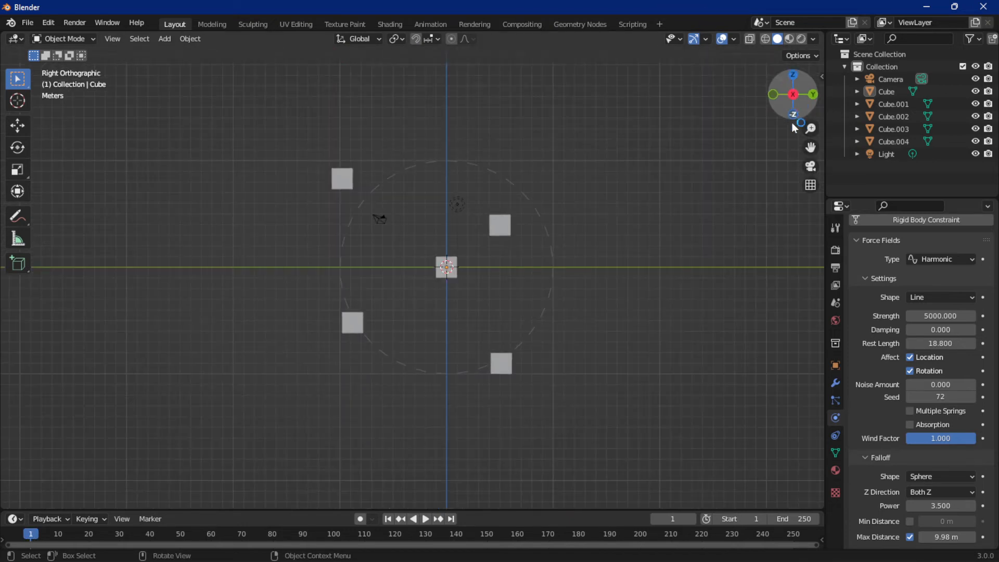
pyautogui.click(936, 477)
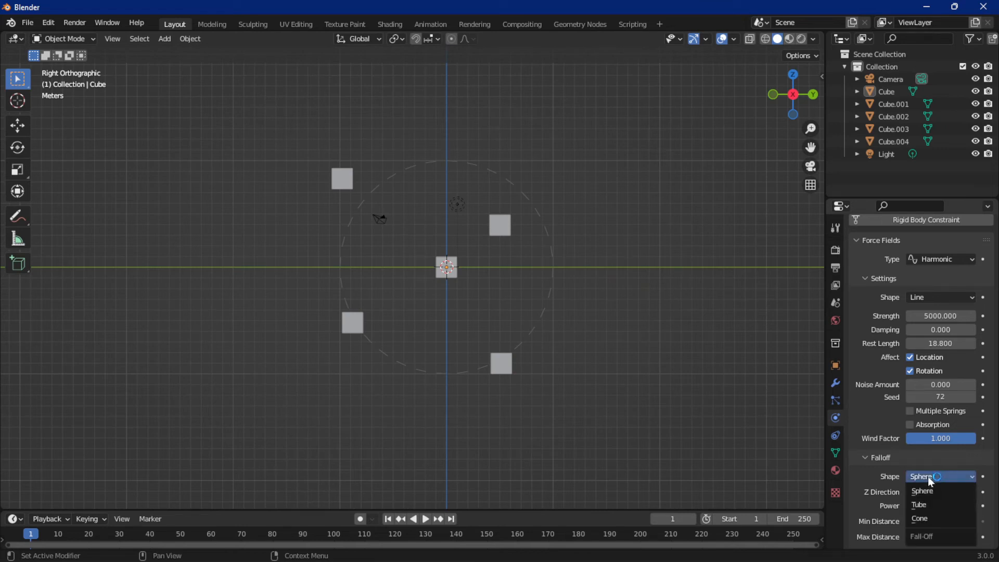
pyautogui.click(920, 506)
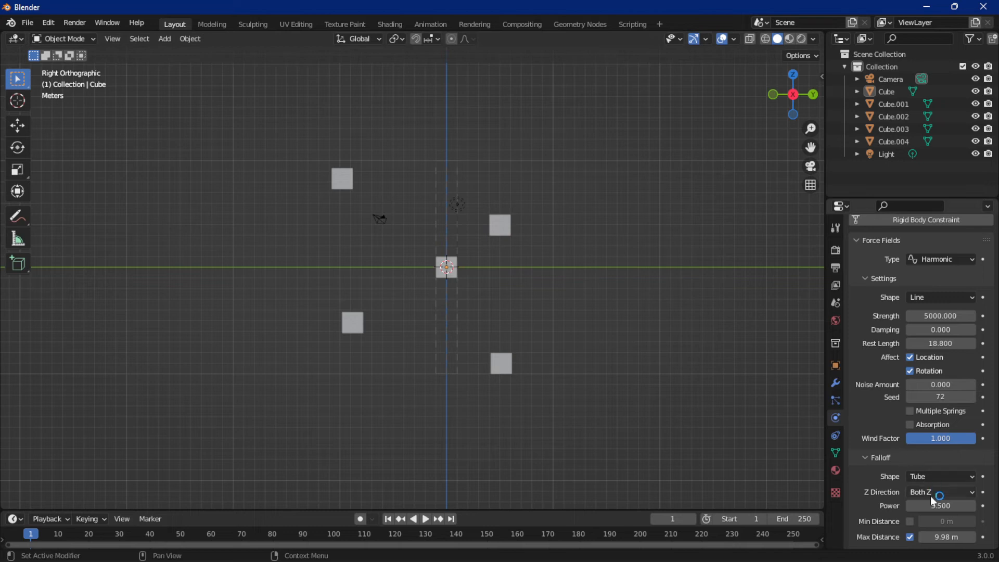
# Enable the radial maximum for the tube falloff and set the falloff's max distance to 9.94 m
pyautogui.scroll(-4, 917, 504)
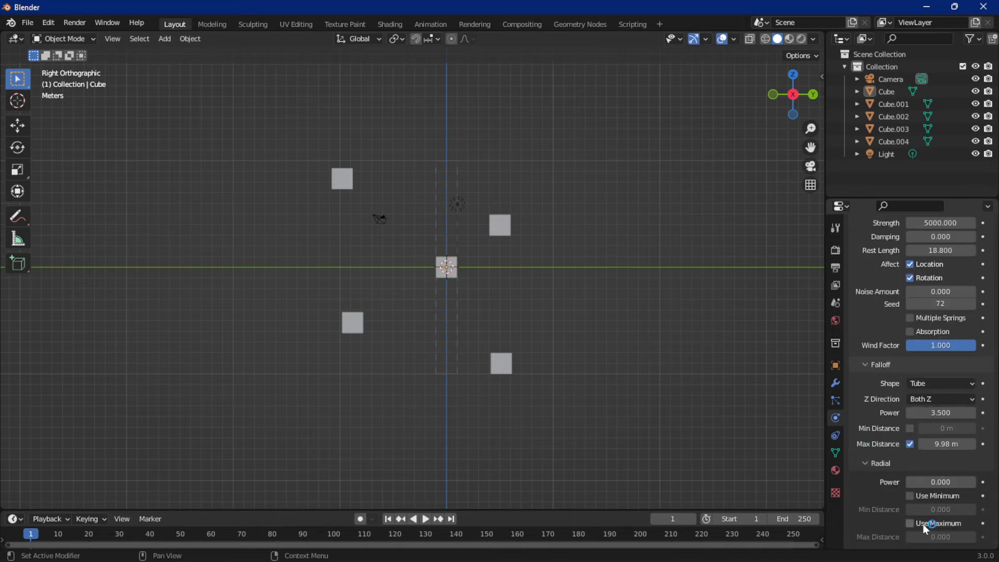
pyautogui.click(914, 525)
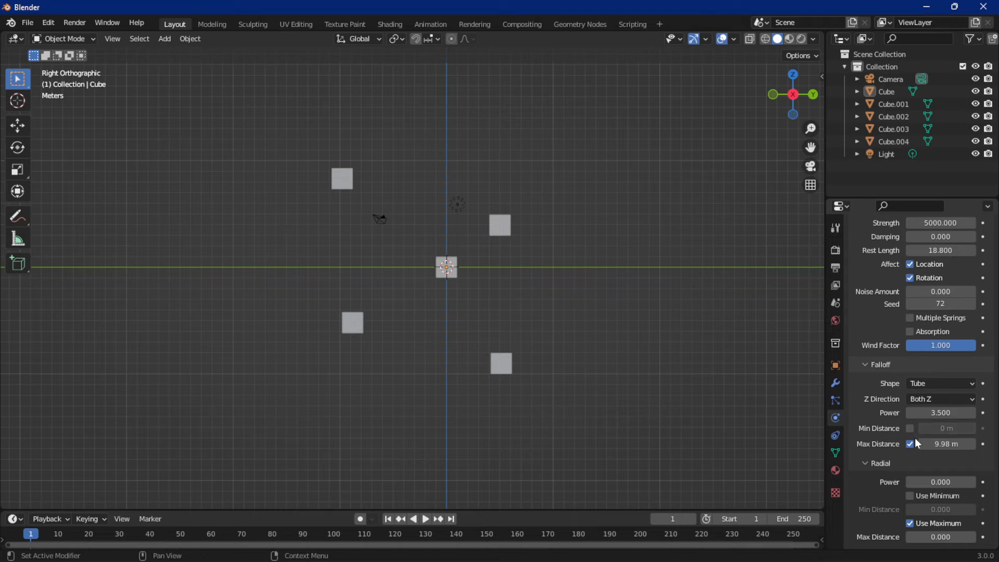
pyautogui.moveTo(927, 448); pyautogui.dragTo(934, 448)
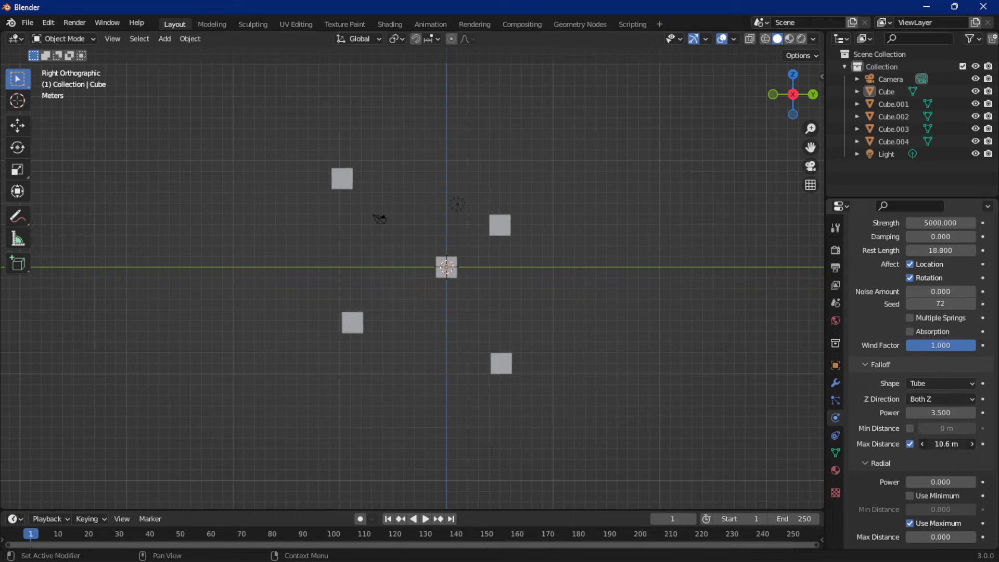
pyautogui.moveTo(757, 338); pyautogui.dragTo(657, 319, button='middle')
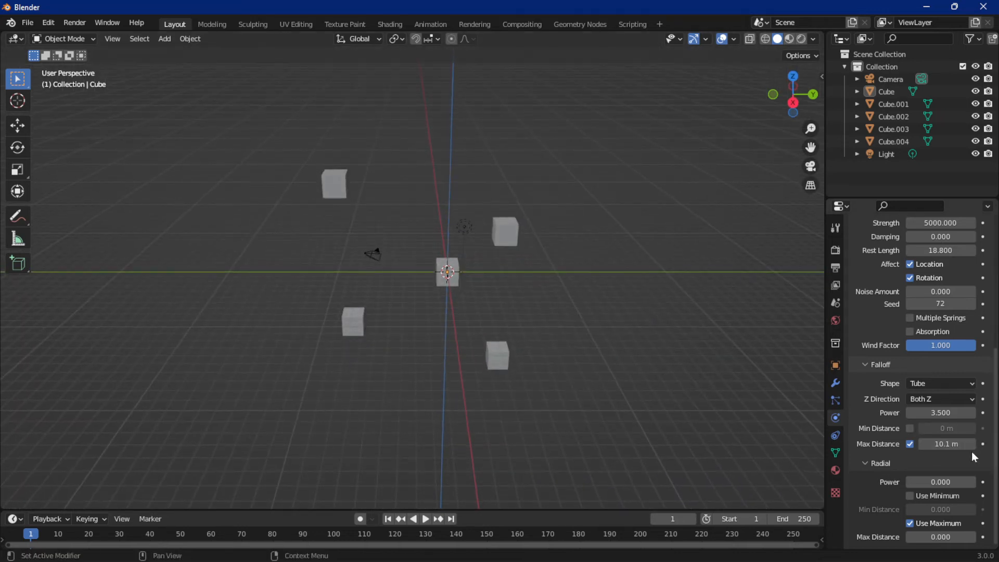
pyautogui.moveTo(945, 445); pyautogui.dragTo(931, 445)
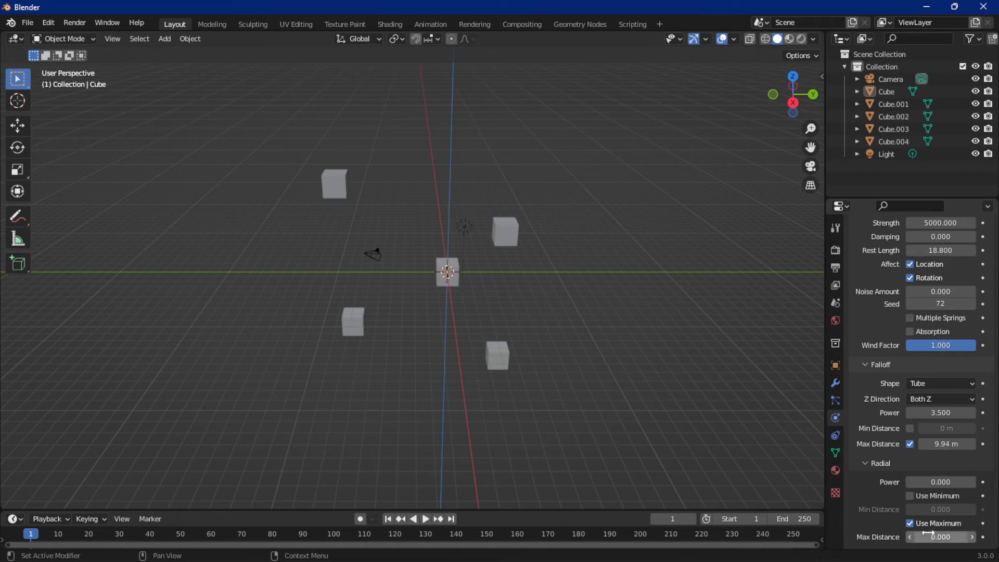
# Set the radial max distance to 6.9 and the falloff's max distance to 3.61 m
pyautogui.moveTo(928, 533); pyautogui.dragTo(952, 534)
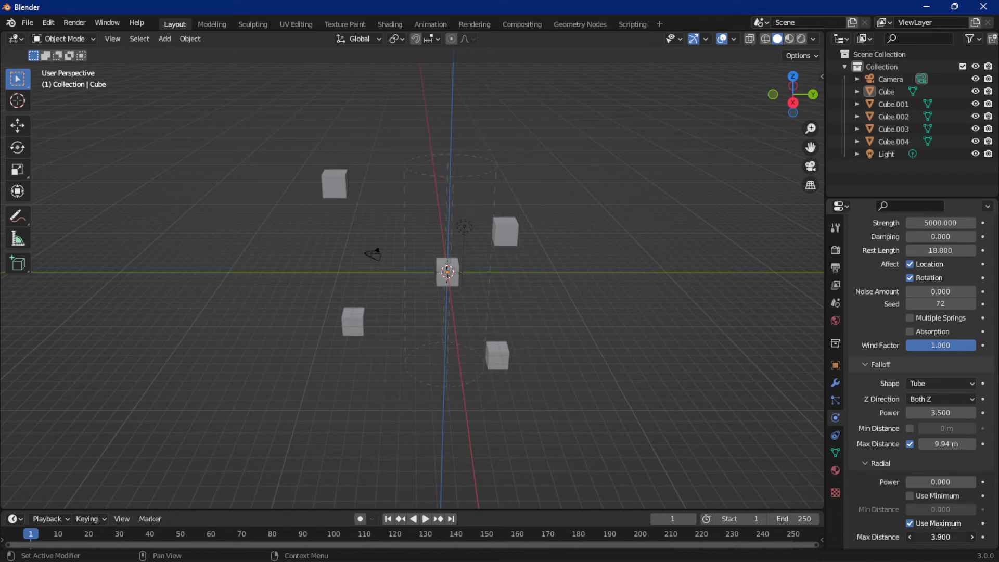
pyautogui.moveTo(941, 536); pyautogui.dragTo(931, 536)
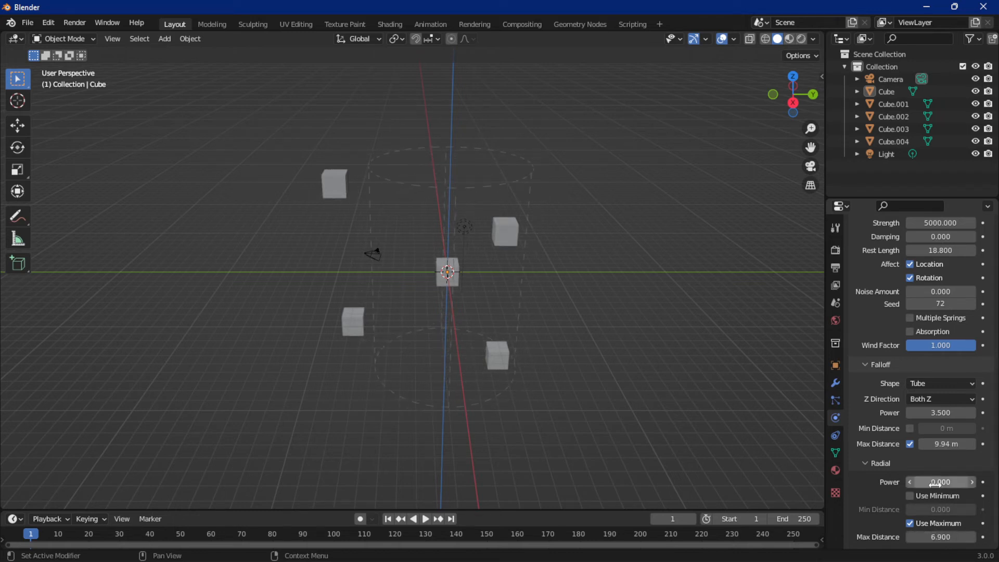
pyautogui.moveTo(944, 444); pyautogui.dragTo(921, 444)
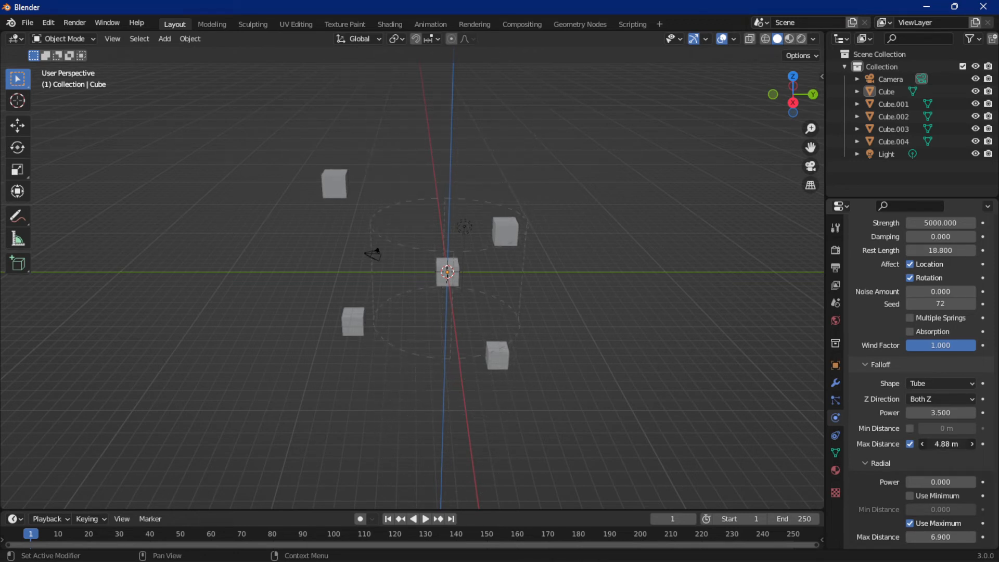
pyautogui.moveTo(591, 239); pyautogui.dragTo(676, 224, button='middle')
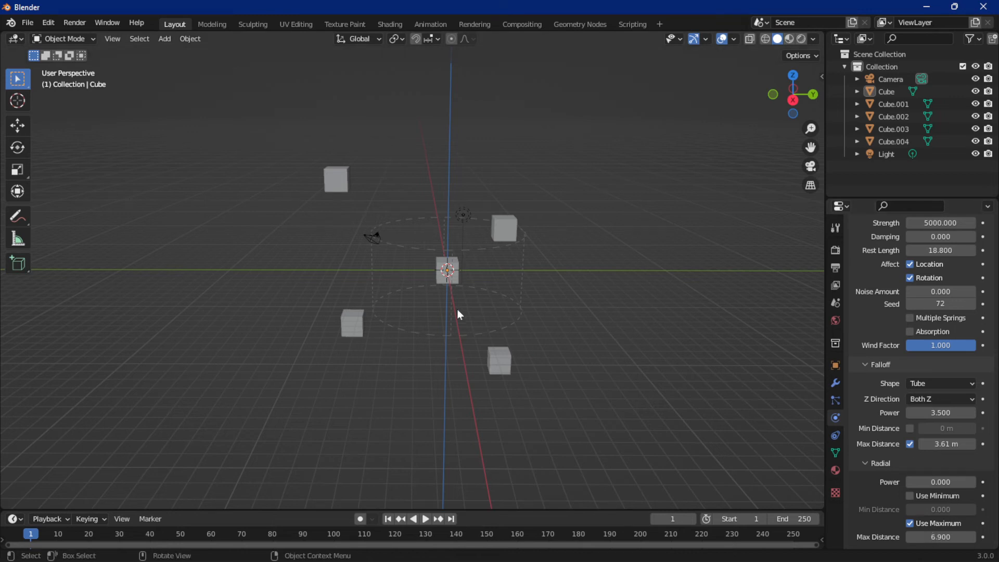
# Raise the radial max distance to 9.5, check the tube from the top view, and reduce it to 7.6
pyautogui.moveTo(941, 537)
pyautogui.mouseDown()
pyautogui.moveTo(995, 537)
pyautogui.moveTo(921, 537)
pyautogui.mouseUp()
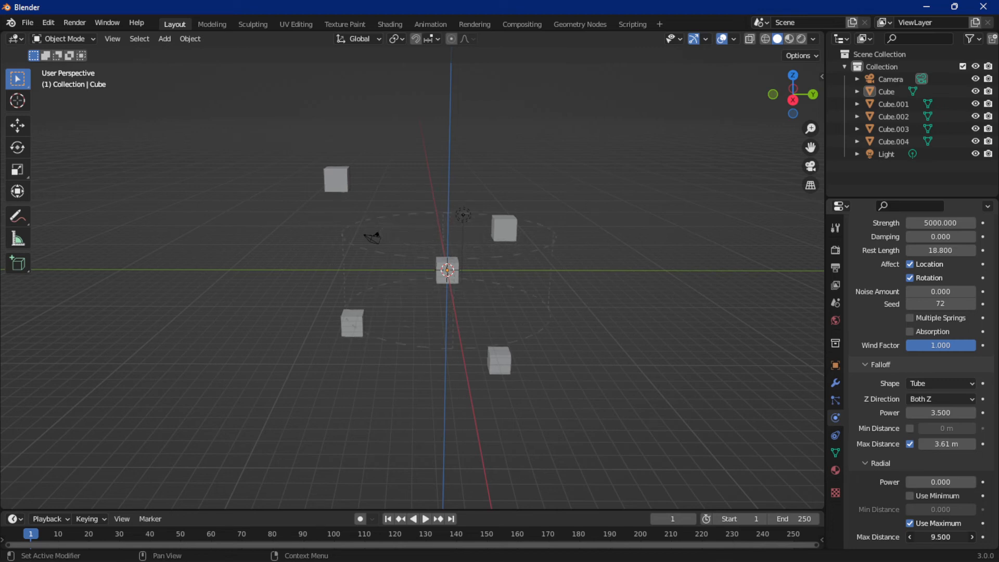
pyautogui.click(793, 75)
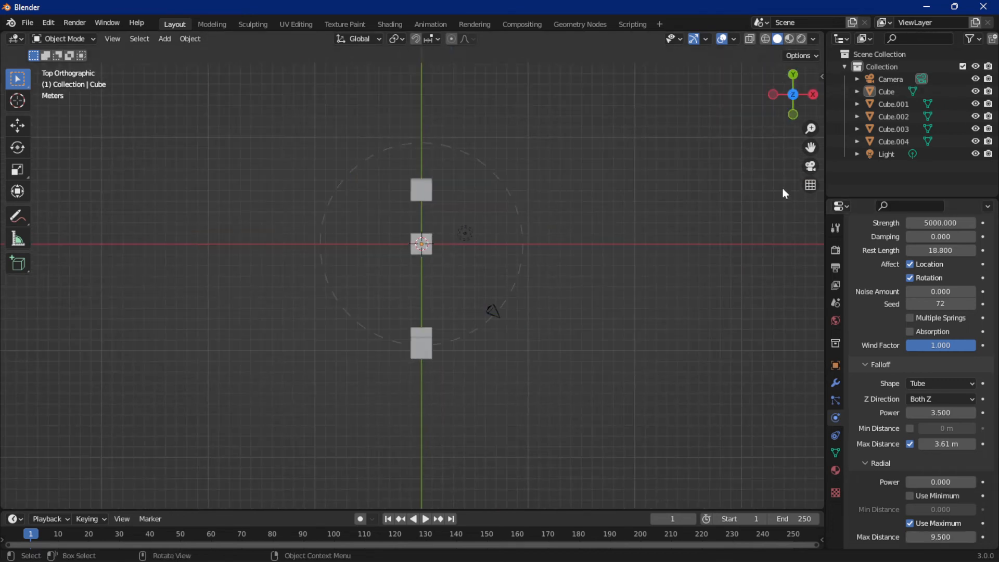
pyautogui.moveTo(935, 537)
pyautogui.mouseDown()
pyautogui.moveTo(900, 537)
pyautogui.moveTo(938, 529)
pyautogui.mouseUp()
# Play the simulation in perspective to frame 20, and replay it from the start to frame 14
pyautogui.moveTo(765, 249); pyautogui.dragTo(595, 167, button='middle')
pyautogui.press('space')
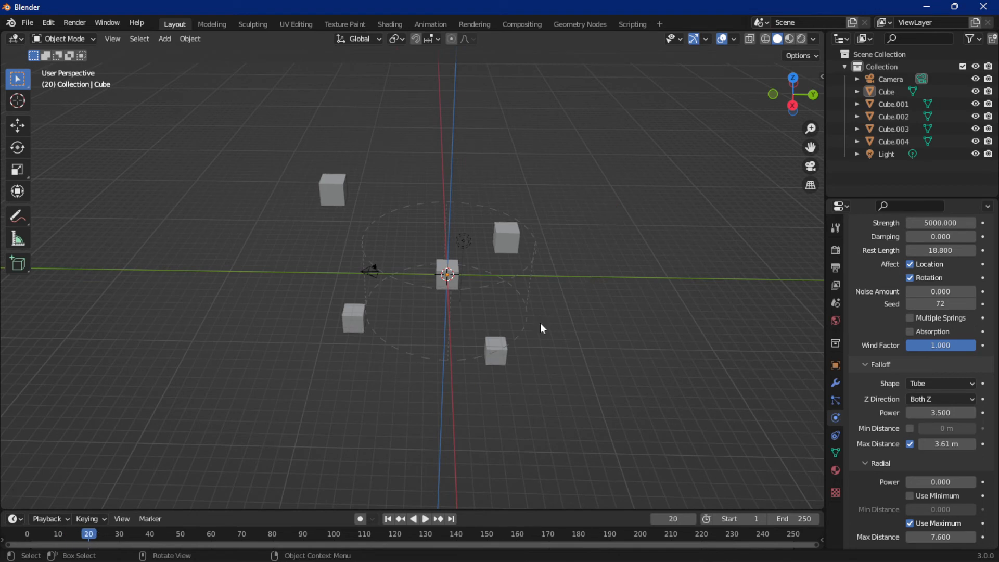
pyautogui.click(387, 518)
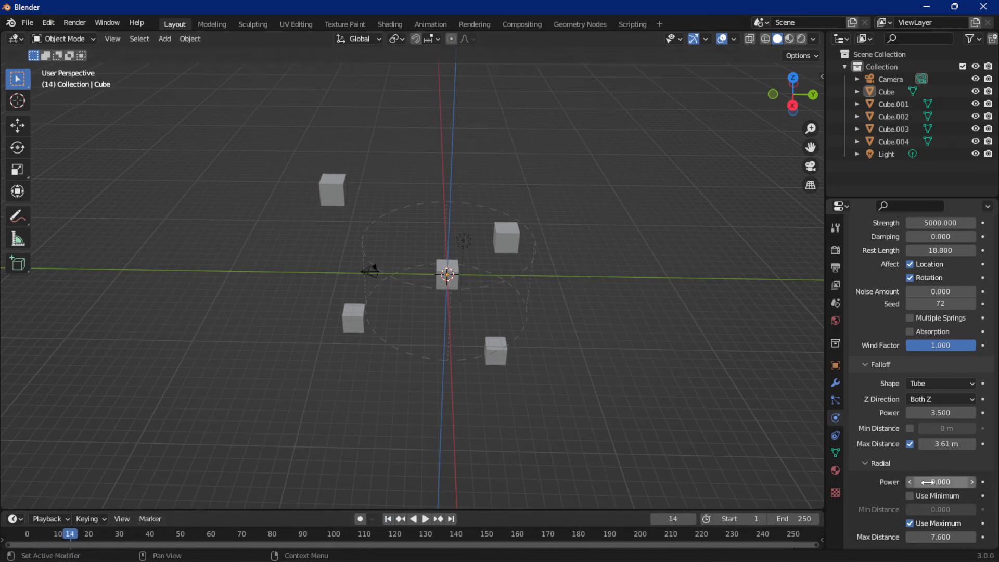
# Set the radial power to 4.2 and play the simulation in stages to frame 40, examining the tube from the right side
pyautogui.moveTo(940, 482); pyautogui.dragTo(944, 481)
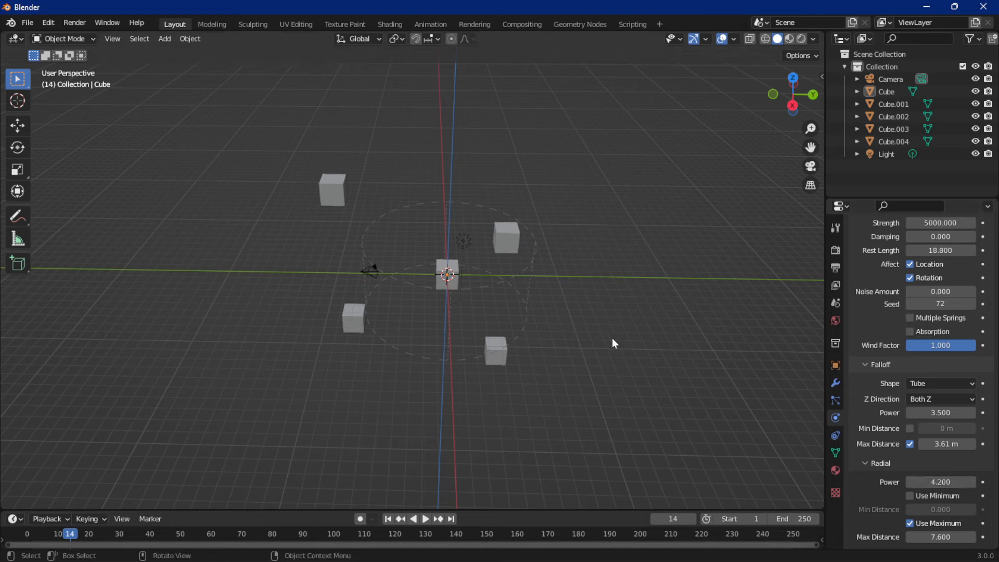
pyautogui.press('space')
pyautogui.press('space')
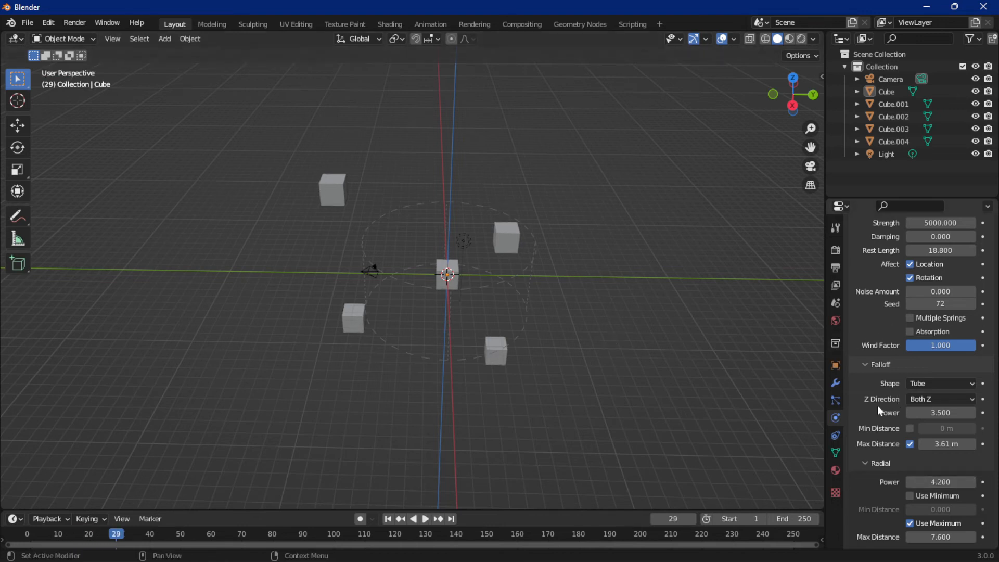
pyautogui.press('space')
pyautogui.press('space')
pyautogui.moveTo(600, 285); pyautogui.dragTo(602, 243, button='middle')
pyautogui.click(793, 99)
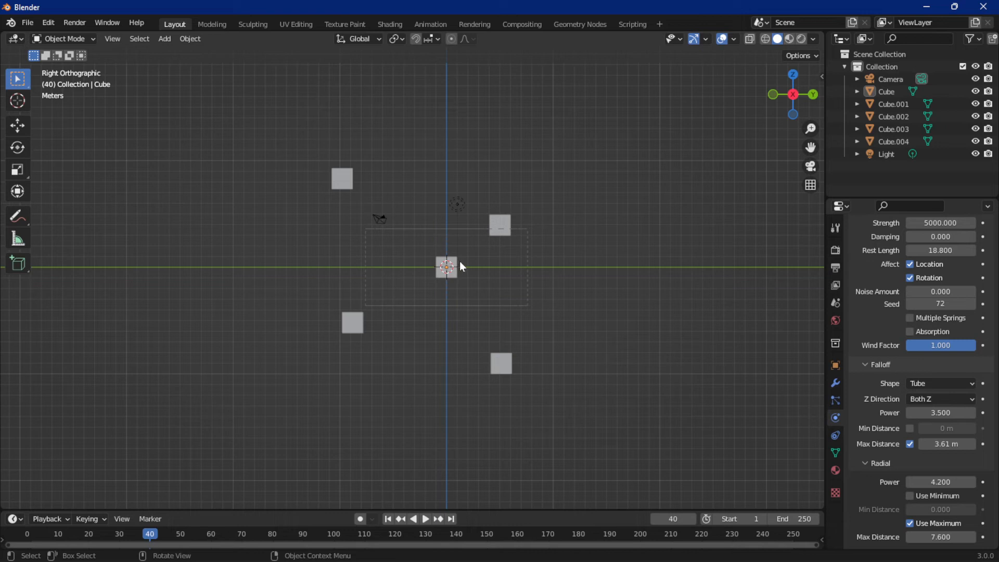
# Delete all the objects in the scene, including the cubes, camera and light
pyautogui.moveTo(500, 231)
pyautogui.mouseDown(button='middle')
pyautogui.moveTo(511, 274)
pyautogui.moveTo(500, 230)
pyautogui.mouseUp(button='middle')
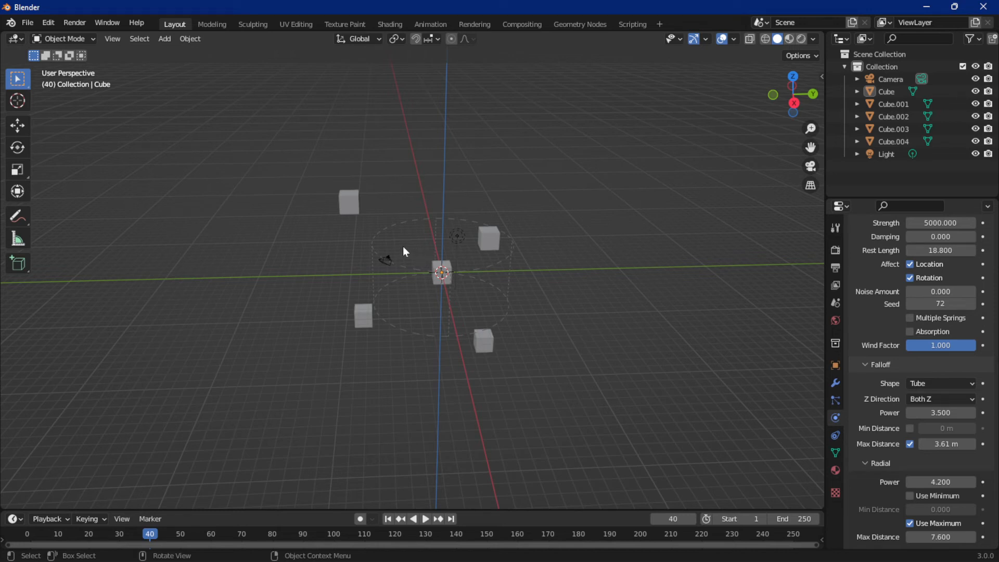
pyautogui.click(794, 103)
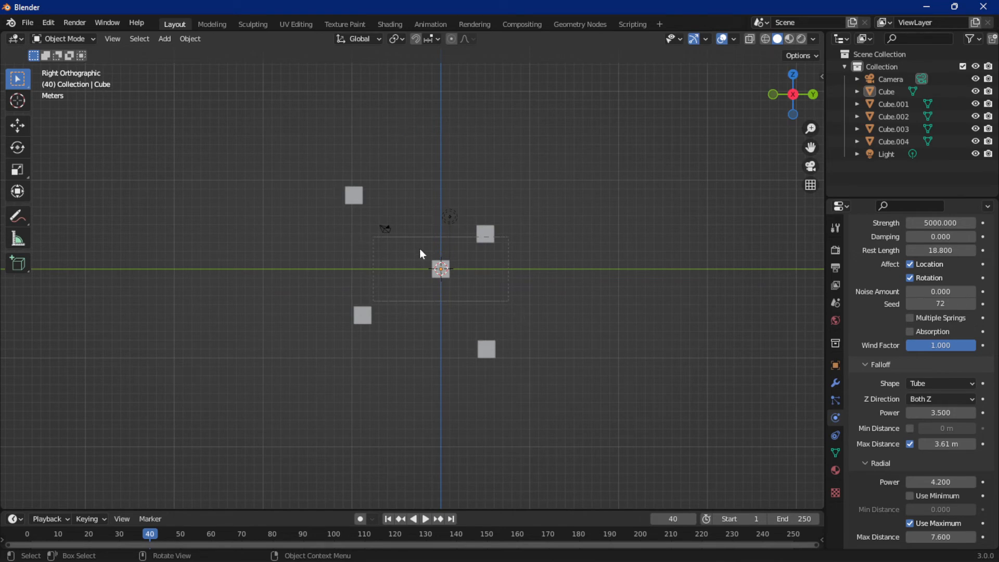
pyautogui.moveTo(419, 249); pyautogui.dragTo(454, 283, button='middle')
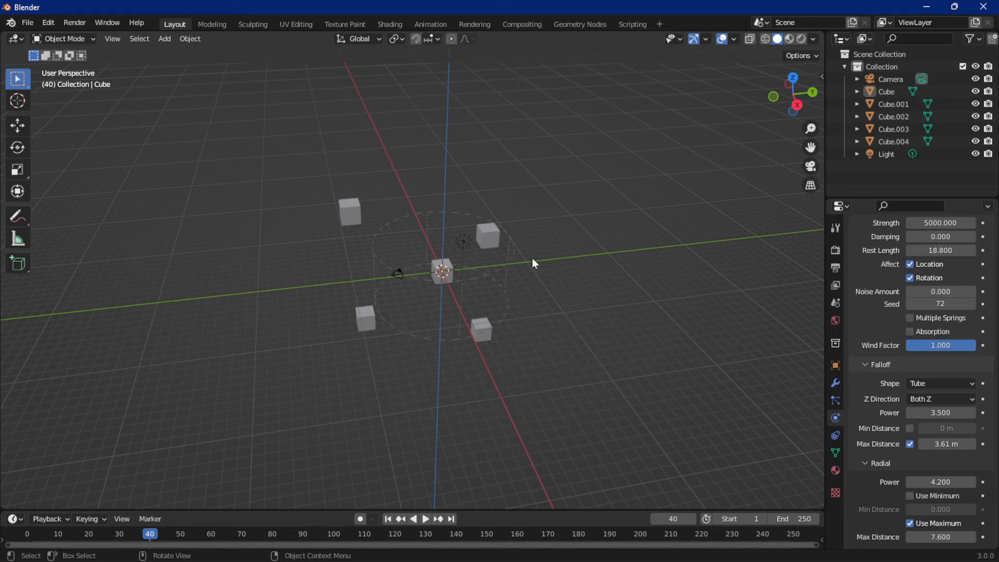
pyautogui.moveTo(296, 164); pyautogui.dragTo(543, 385)
pyautogui.press('Delete')
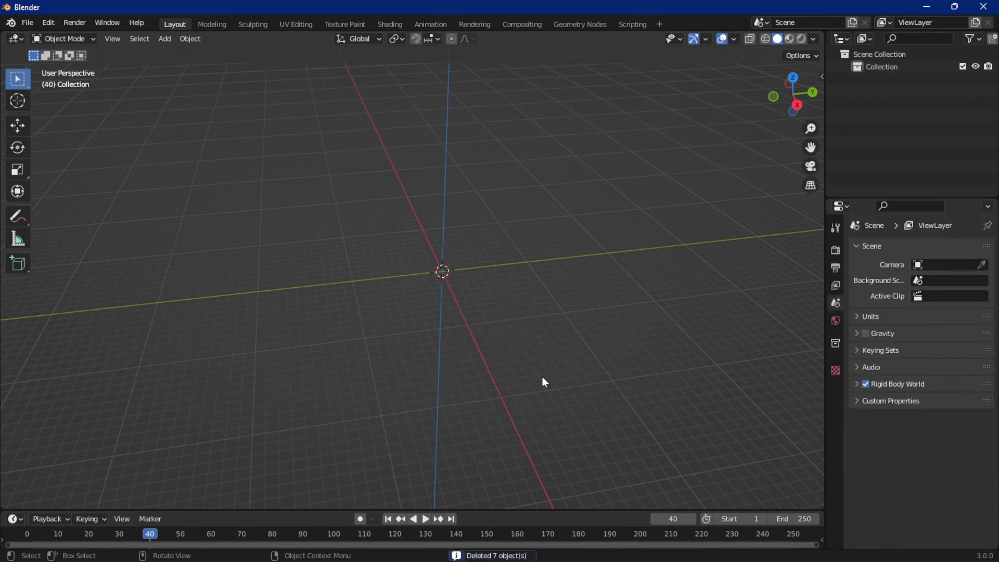
pyautogui.moveTo(513, 304); pyautogui.dragTo(457, 236, button='middle')
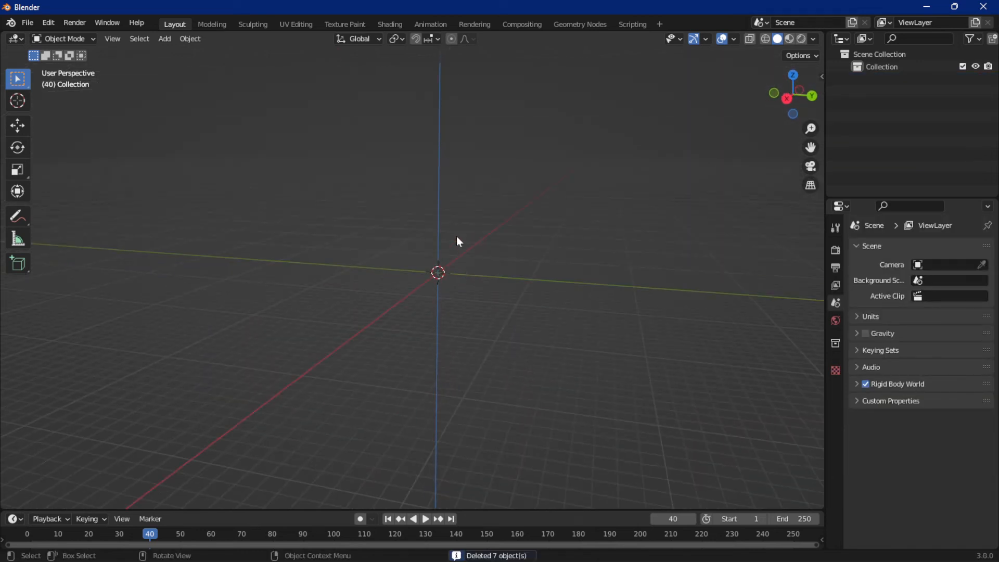
pyautogui.moveTo(337, 137); pyautogui.dragTo(385, 156, button='middle')
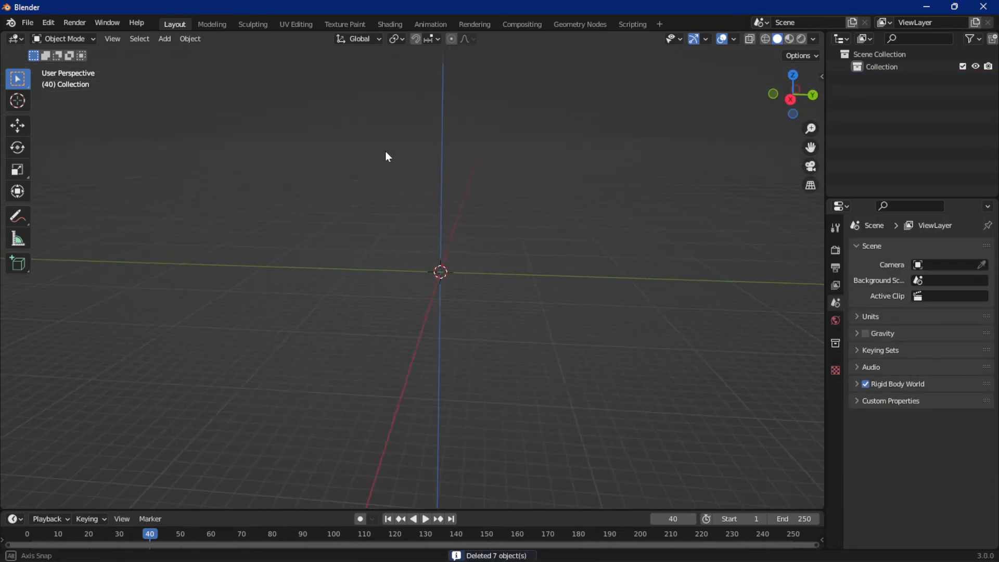
pyautogui.click(165, 39)
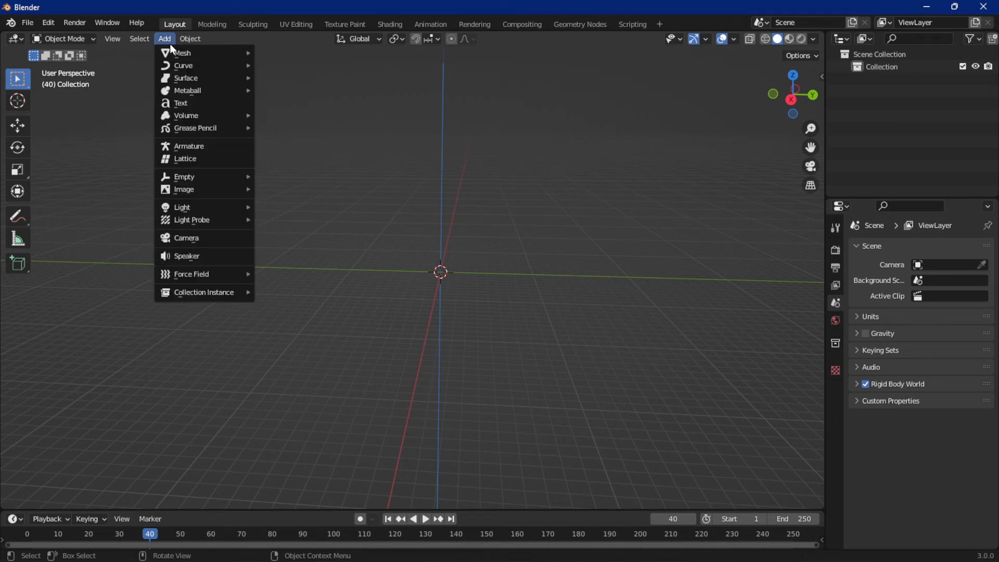
pyautogui.moveTo(240, 274)
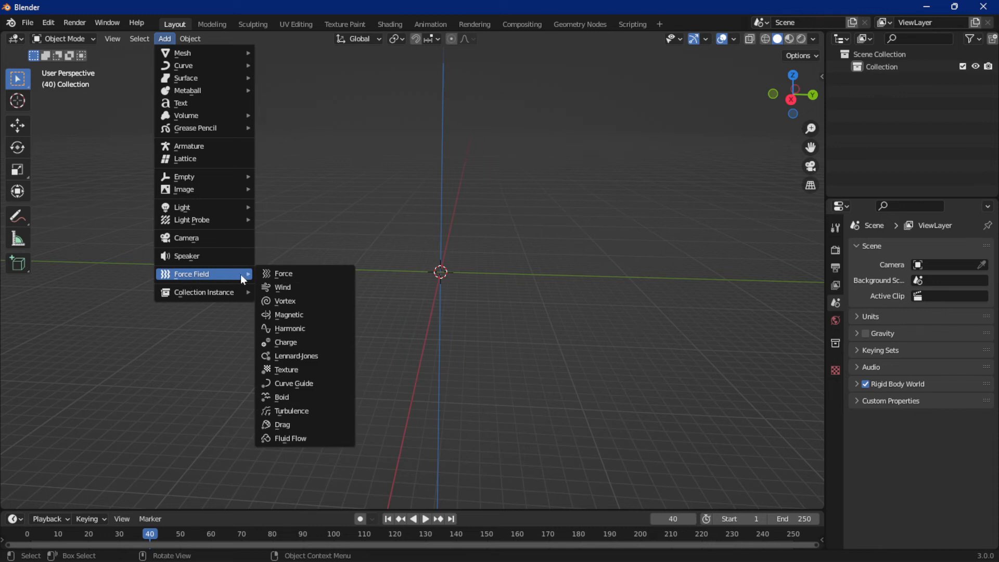
pyautogui.click(298, 317)
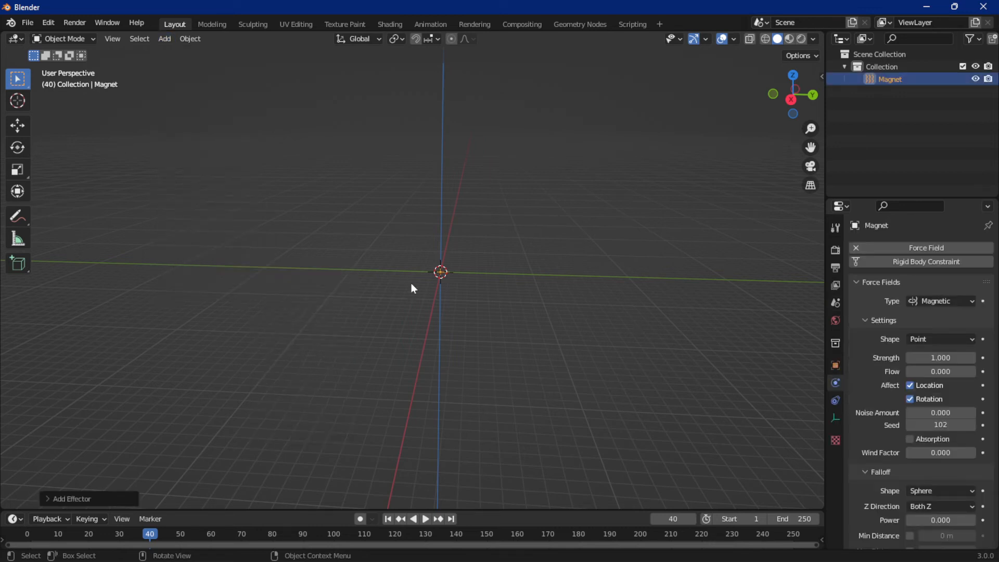
pyautogui.press('Delete')
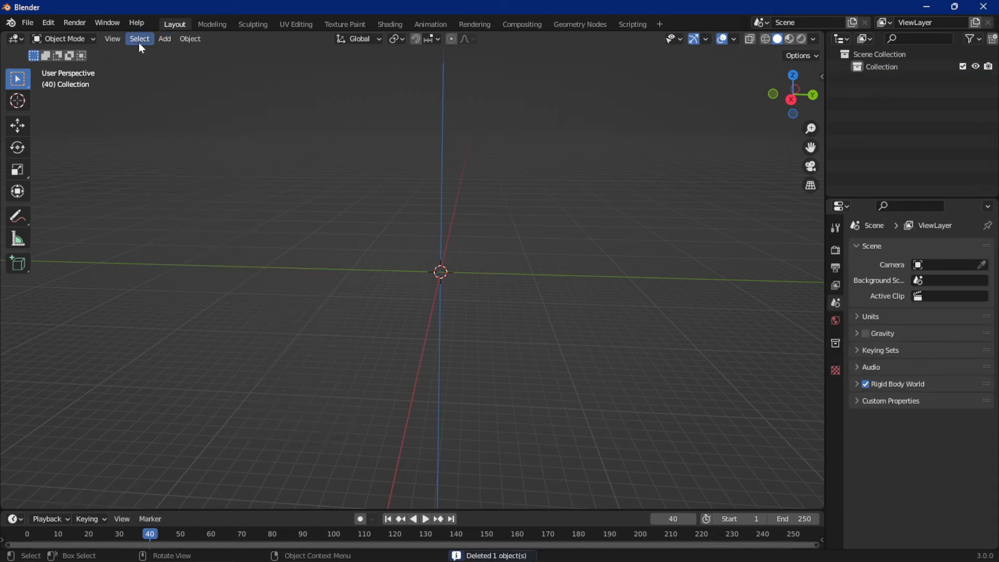
# Add a Harmonic force field at the world origin
pyautogui.click(165, 39)
pyautogui.moveTo(199, 276)
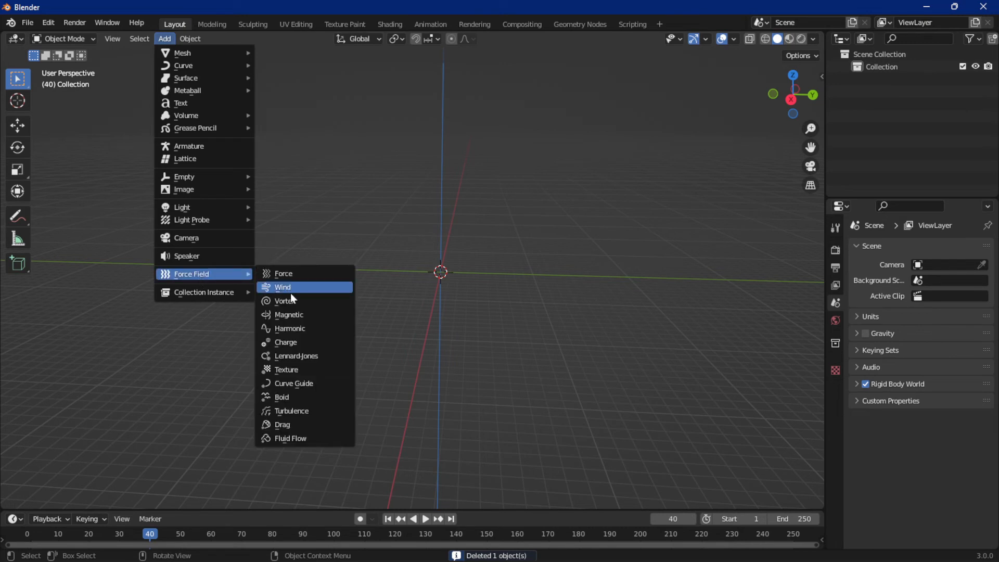
pyautogui.click(298, 330)
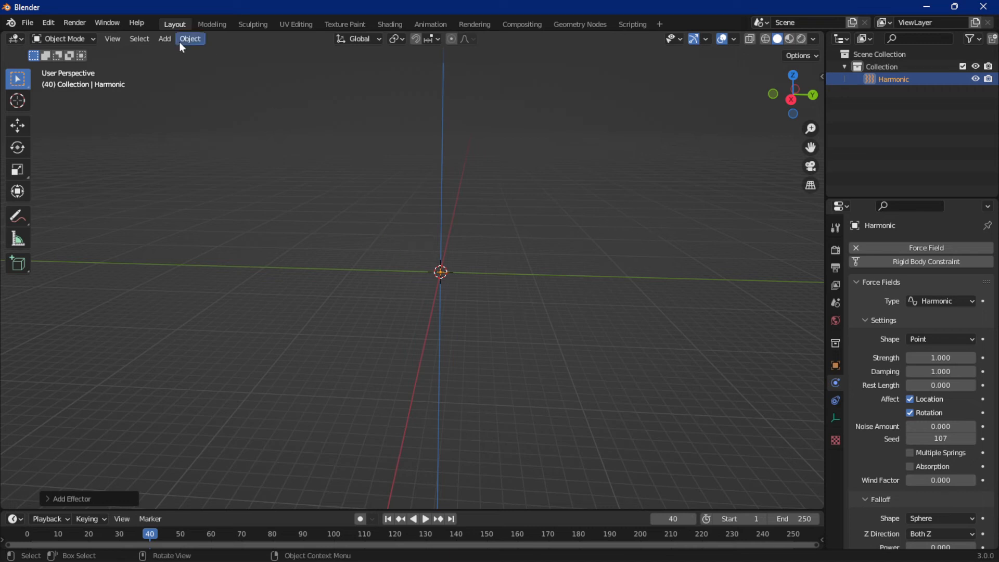
# Add a plane mesh at the origin and rotate it 90° about the global X axis
pyautogui.click(163, 43)
pyautogui.moveTo(175, 57)
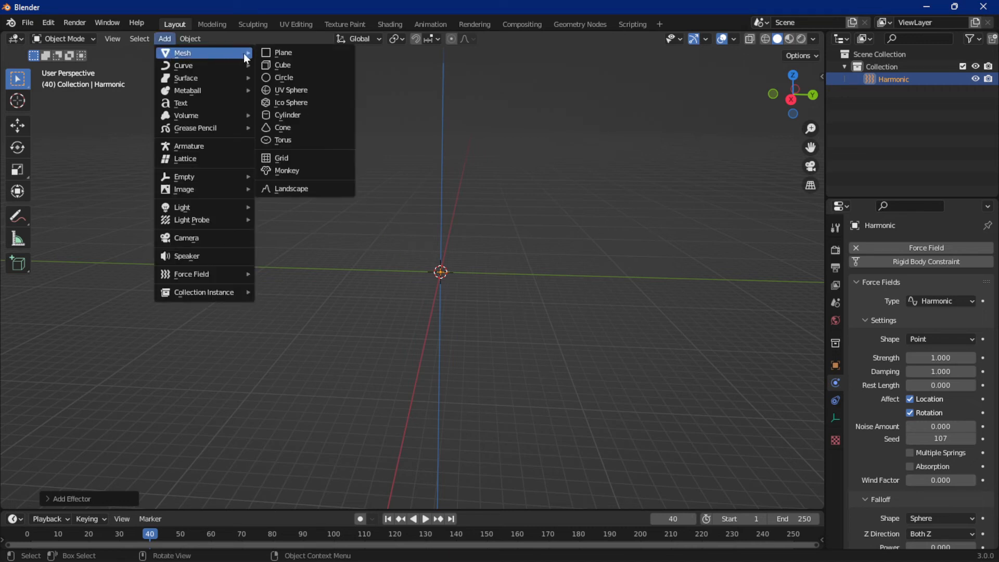
pyautogui.click(275, 53)
pyautogui.moveTo(482, 229); pyautogui.dragTo(484, 229, button='middle')
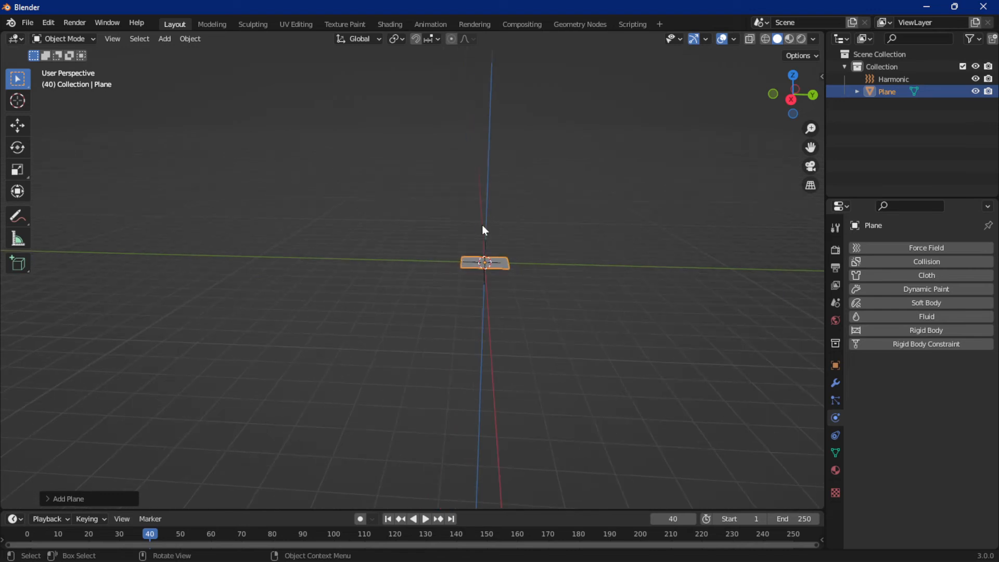
pyautogui.press('r')
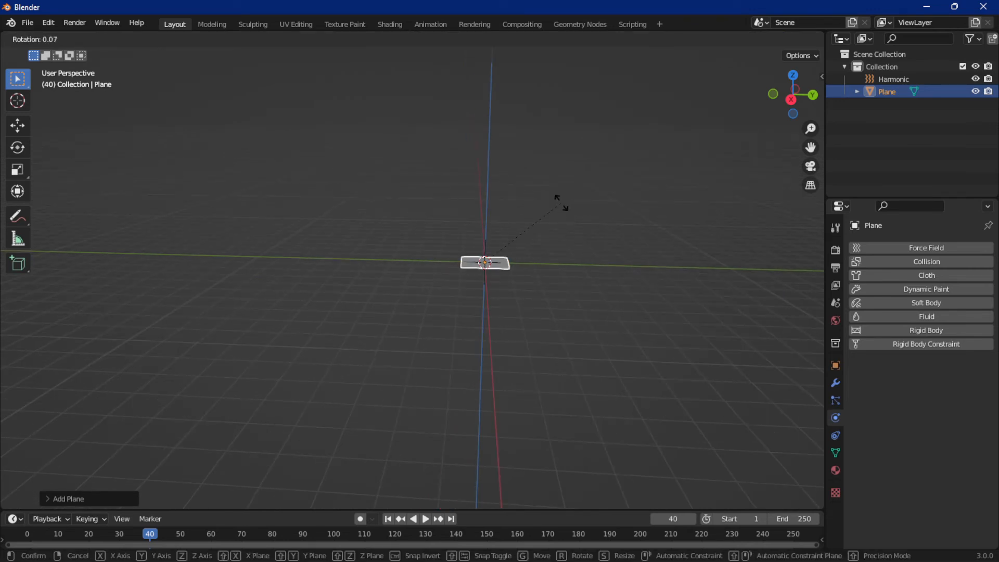
pyautogui.press('x')
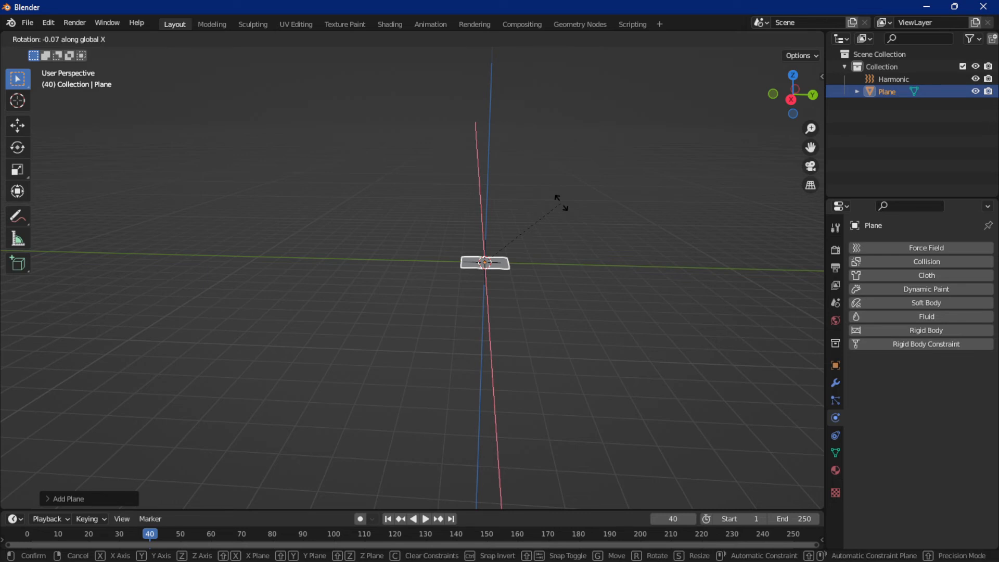
pyautogui.write('90')
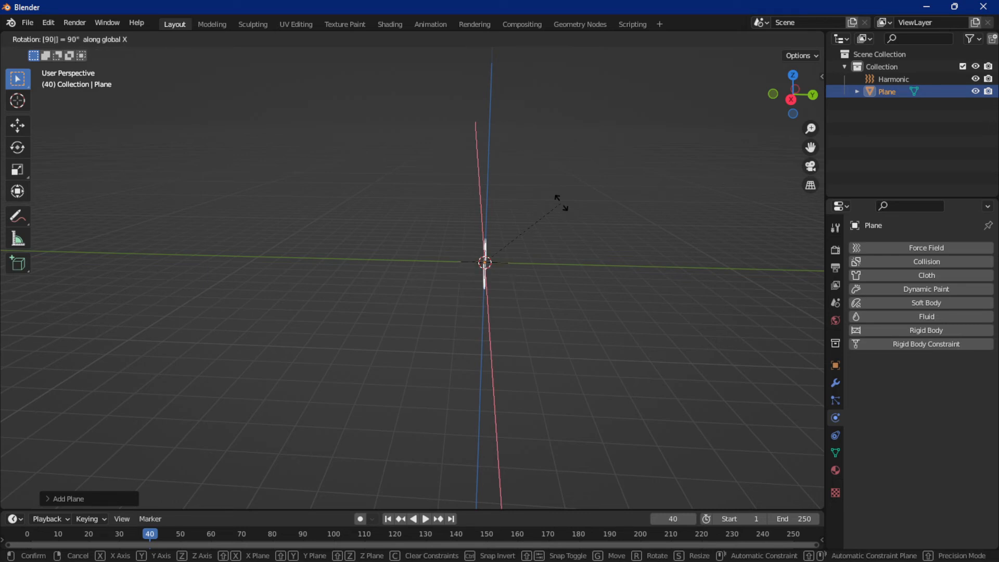
pyautogui.press('Return')
# Move the upright plane along the positive Y axis, well away from the Harmonic force field
pyautogui.press('g')
pyautogui.press('y')
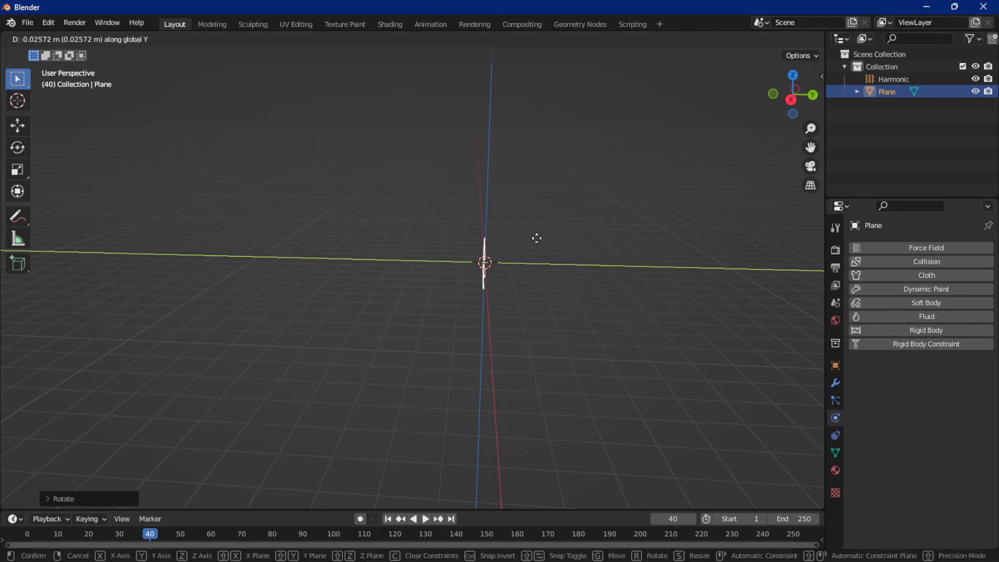
pyautogui.click(787, 219)
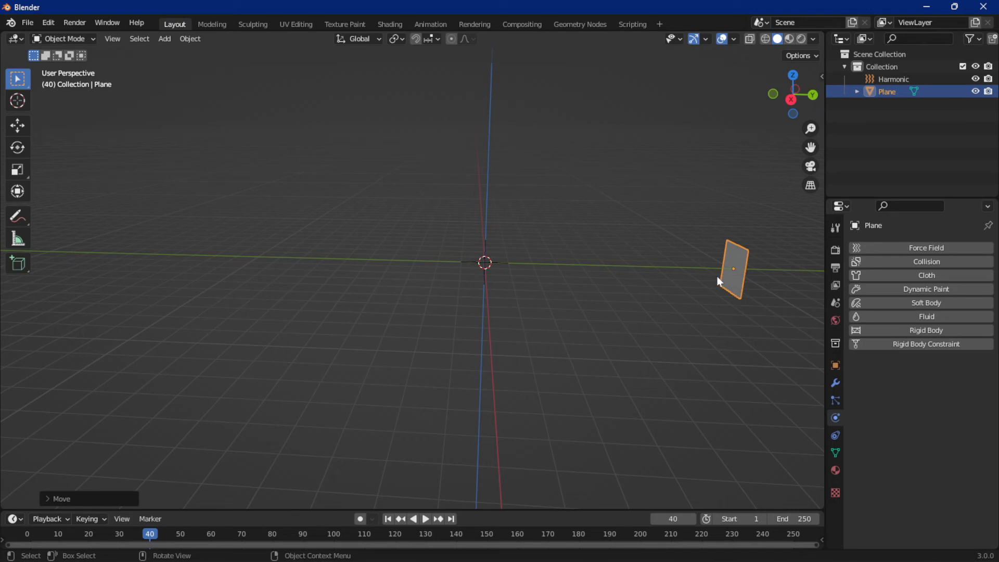
# Add an emitter particle system to the plane and set the particle lifetime to 250
pyautogui.click(835, 396)
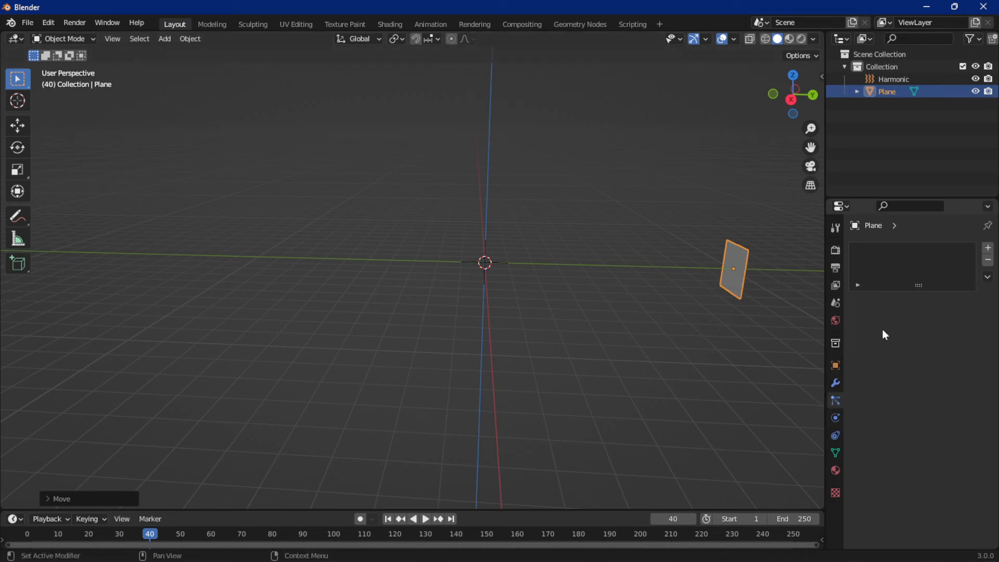
pyautogui.click(989, 249)
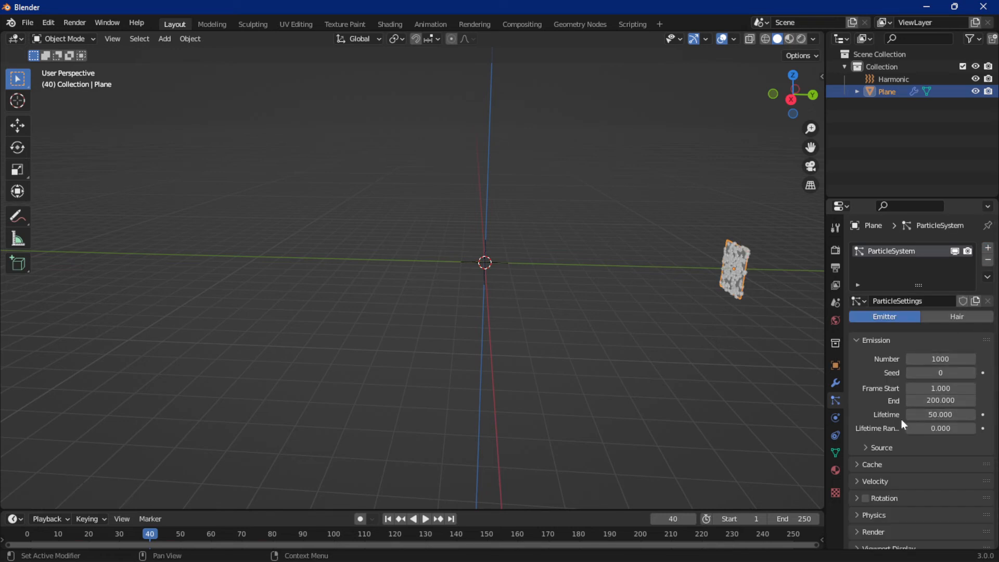
pyautogui.click(945, 414)
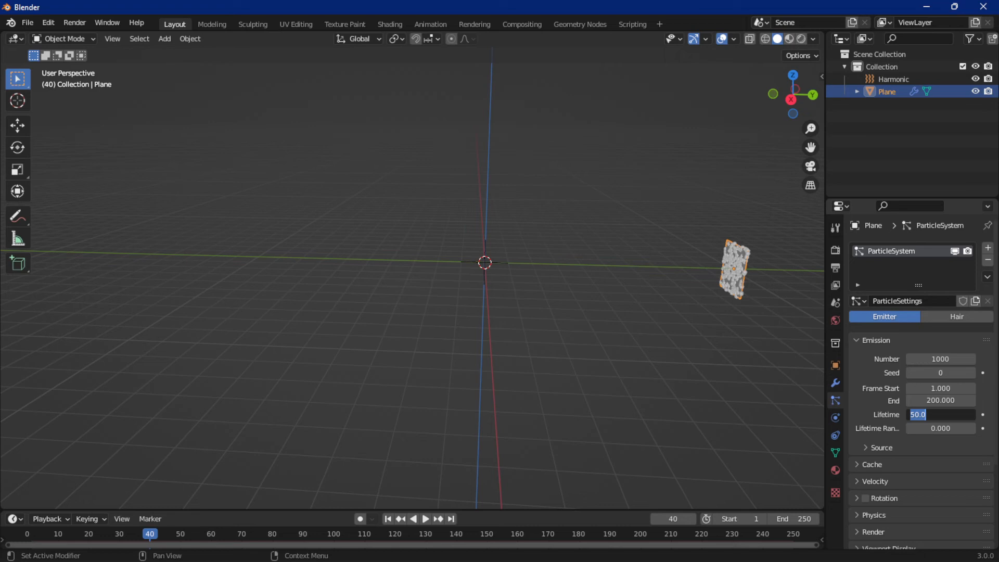
pyautogui.write('250')
pyautogui.press('Return')
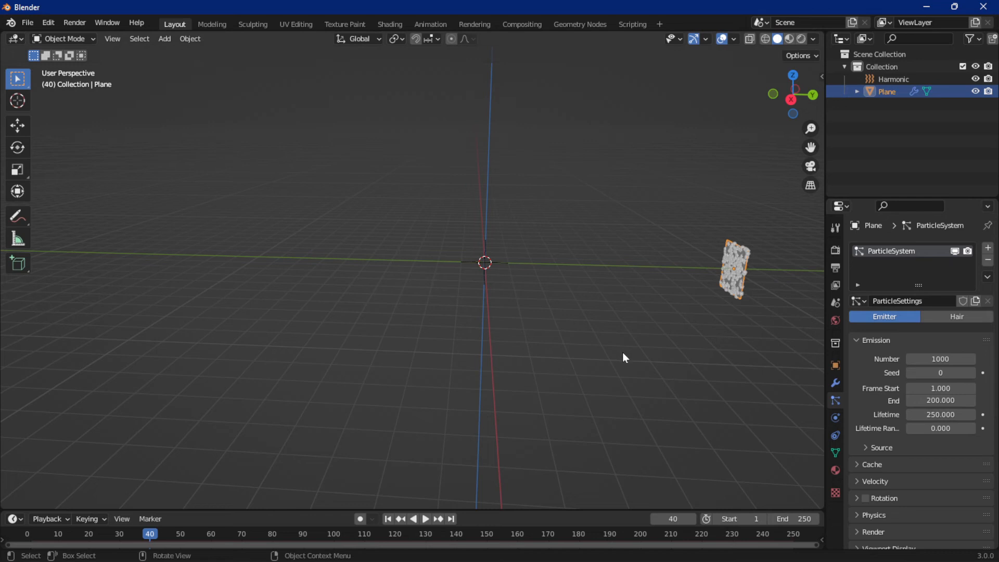
# Play the particle simulation in stages to frame 191, watching the particles move towards the Harmonic field
pyautogui.press('space')
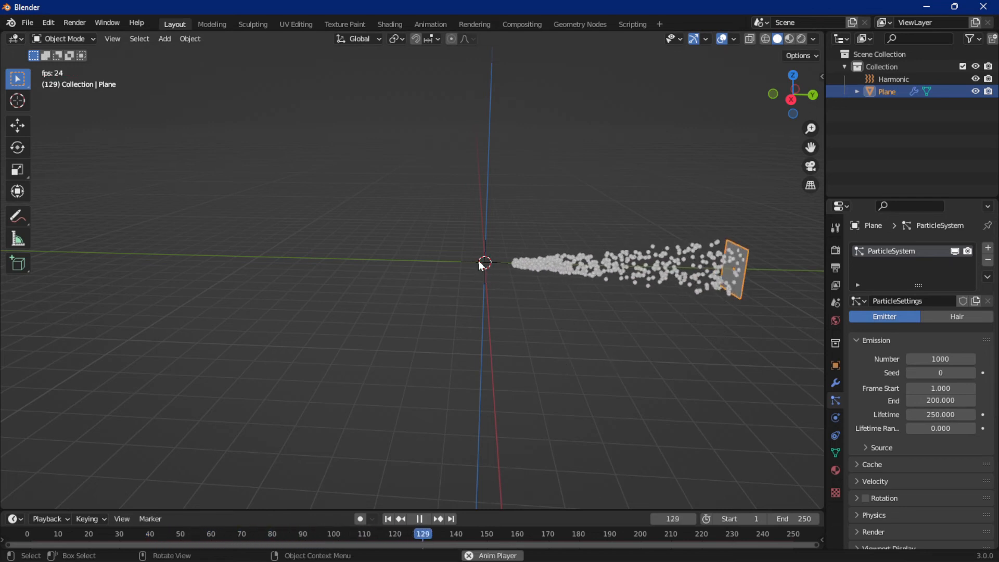
pyautogui.press('space')
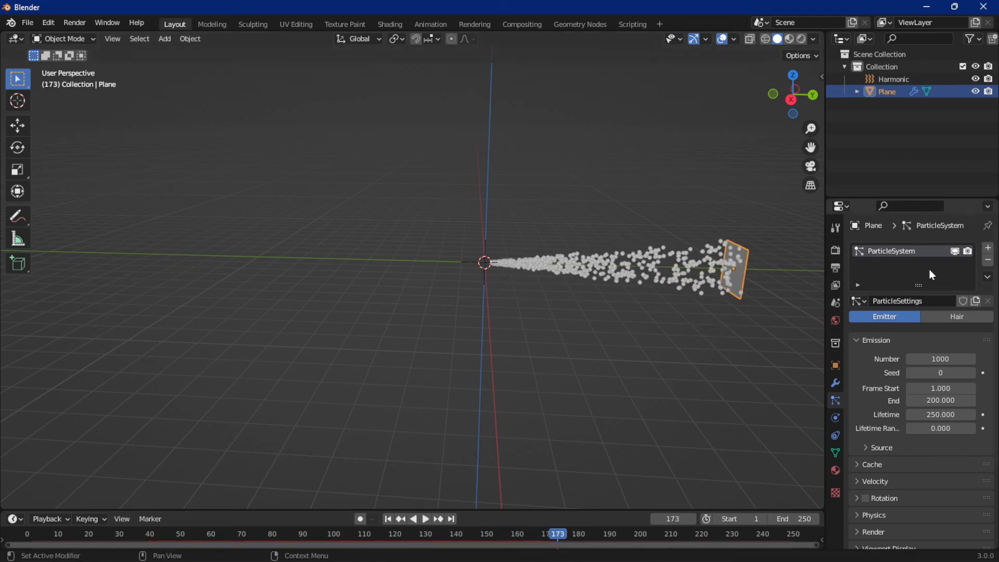
pyautogui.press('space')
pyautogui.press('space')
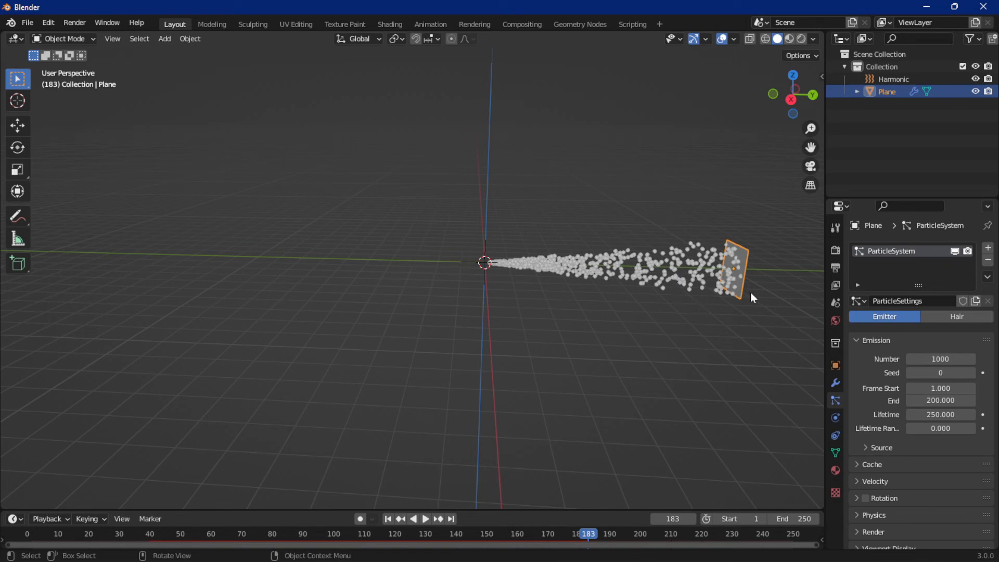
pyautogui.press('space')
pyautogui.press('space')
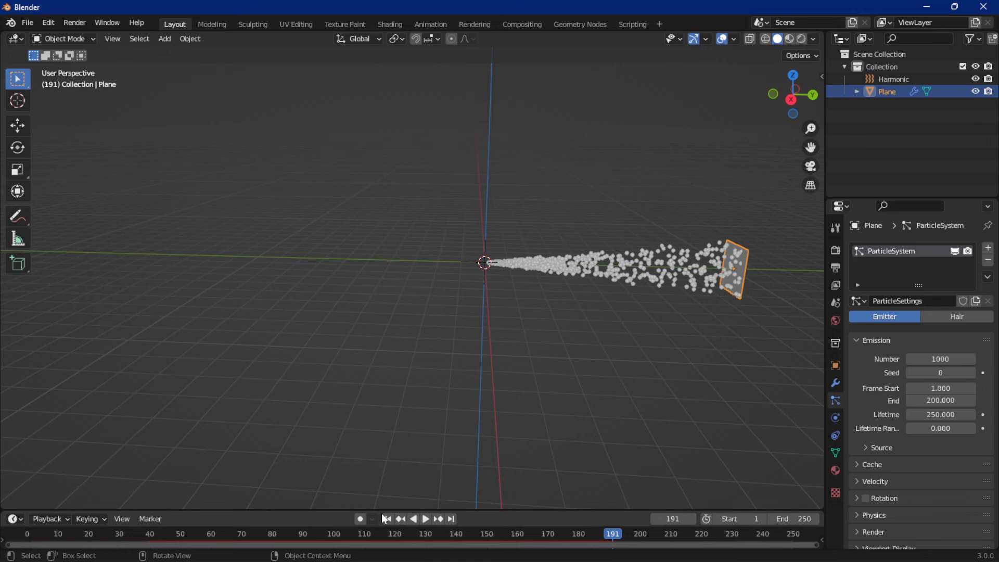
# Return to frame 1 and set the Harmonic force field's shape to Plane
pyautogui.click(388, 519)
pyautogui.moveTo(480, 274)
pyautogui.mouseDown(button='middle')
pyautogui.moveTo(494, 283)
pyautogui.moveTo(496, 265)
pyautogui.mouseUp(button='middle')
pyautogui.click(491, 262)
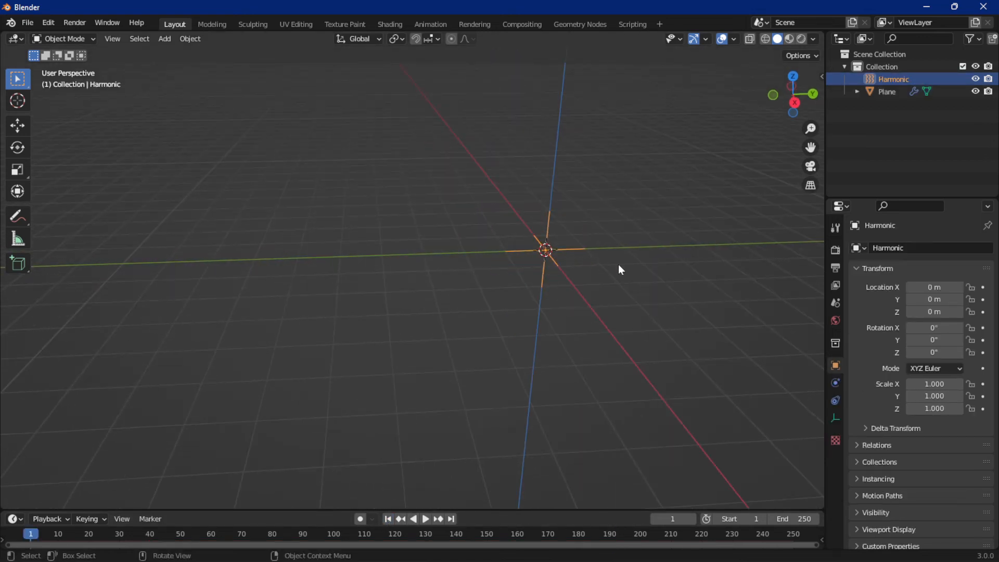
pyautogui.moveTo(617, 279); pyautogui.dragTo(300, 282, button='middle')
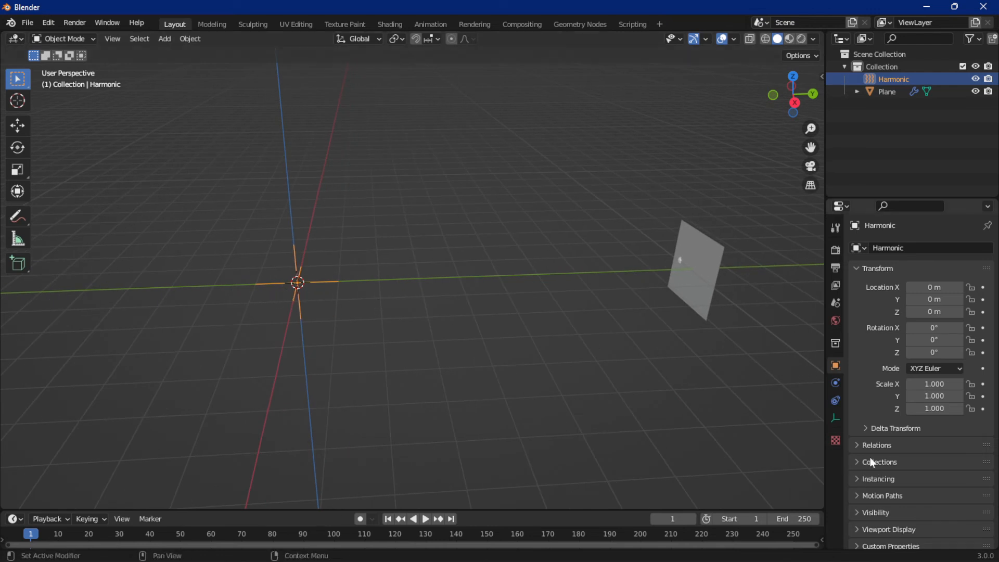
pyautogui.click(836, 383)
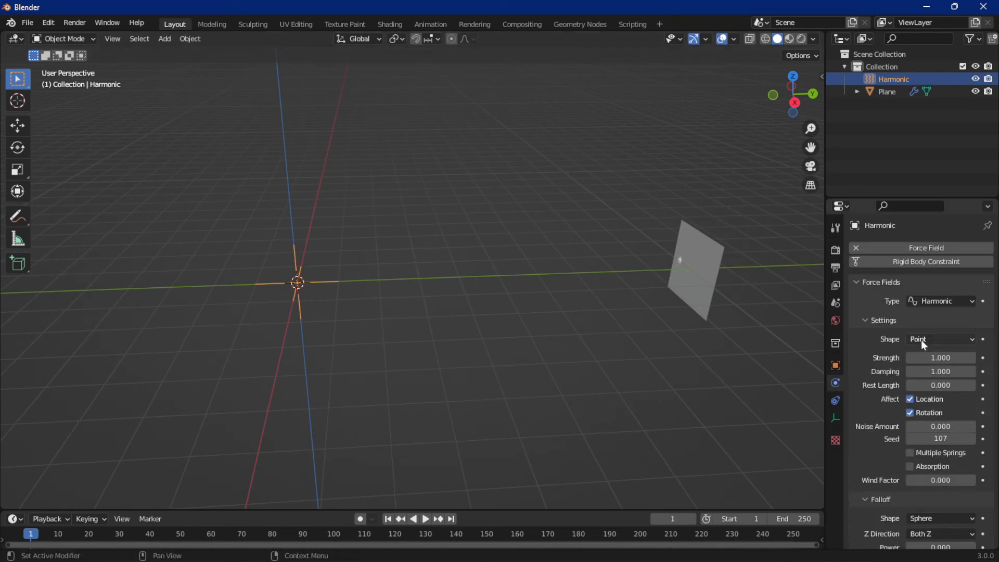
pyautogui.click(935, 340)
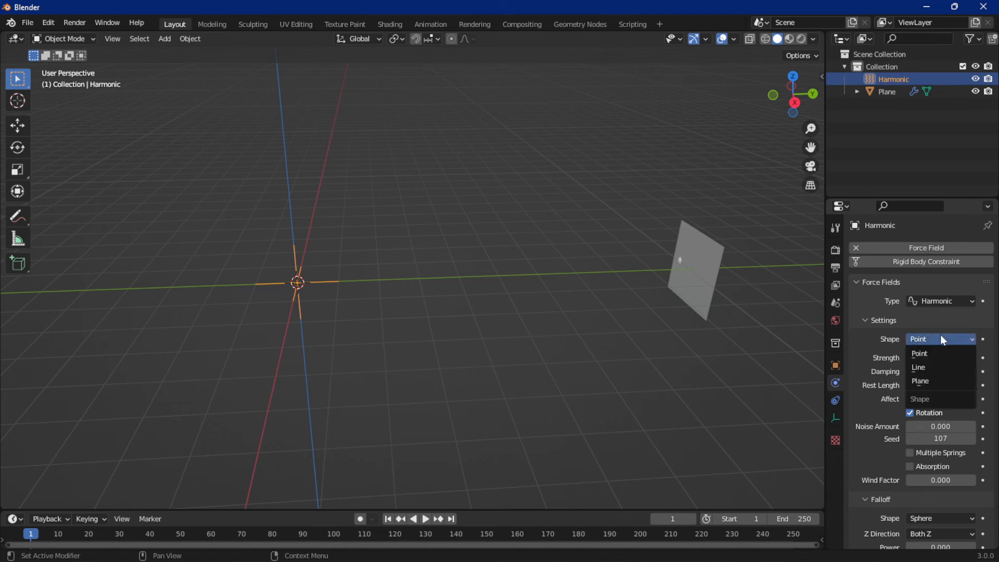
pyautogui.click(926, 388)
# Play the simulation in stages to frame 97 to check how the plane-shaped field affects the particles
pyautogui.press('space')
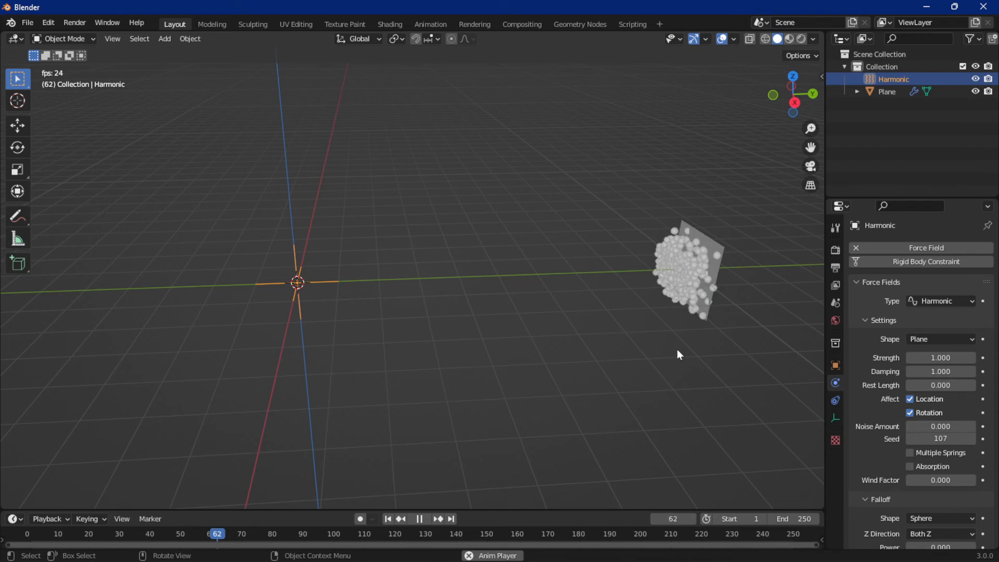
pyautogui.press('space')
pyautogui.press('space')
pyautogui.press('space')
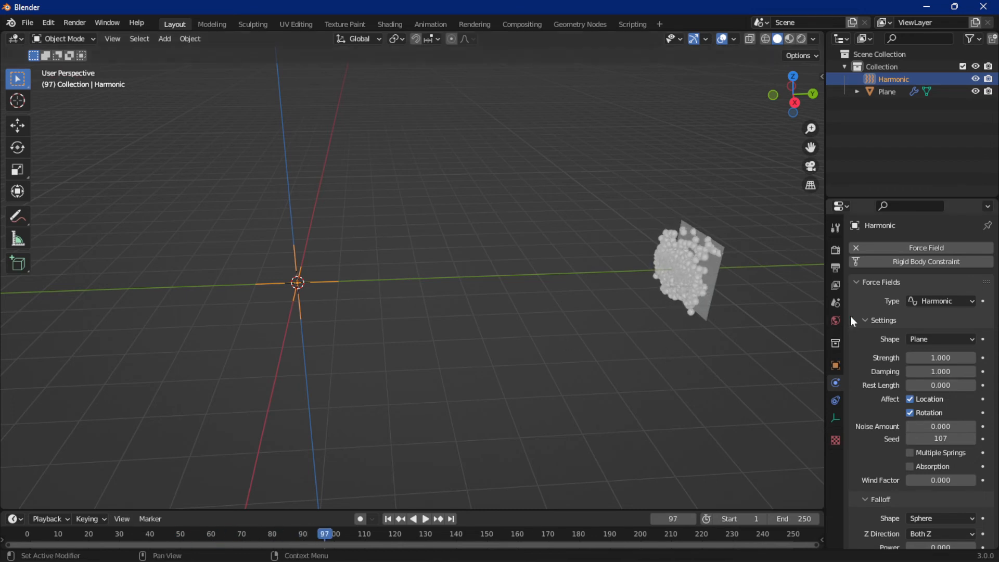
# Add a Wind force field at the origin and rotate it about 89° around the X axis, pointing away from the plane
pyautogui.click(163, 39)
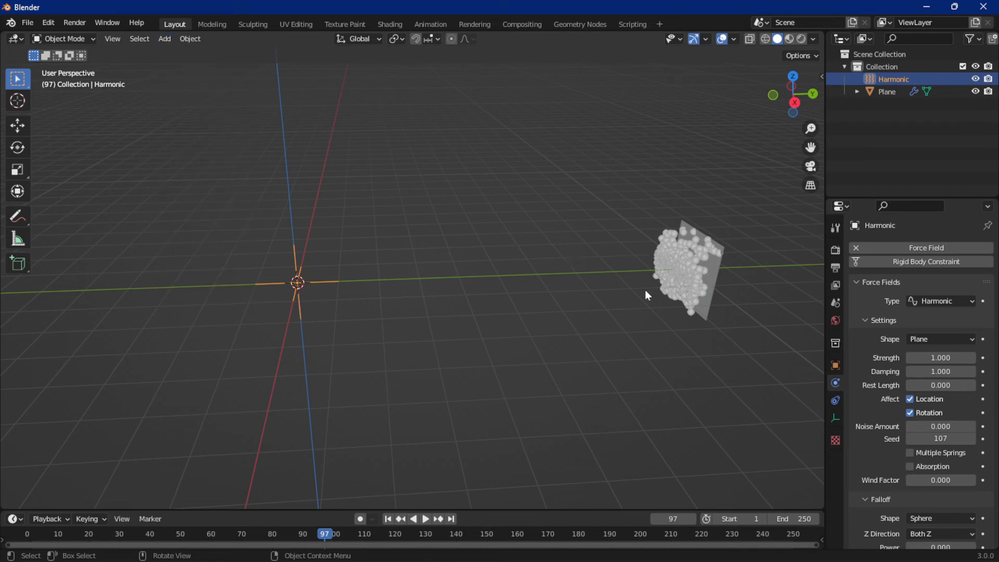
pyautogui.click(164, 39)
pyautogui.moveTo(188, 273)
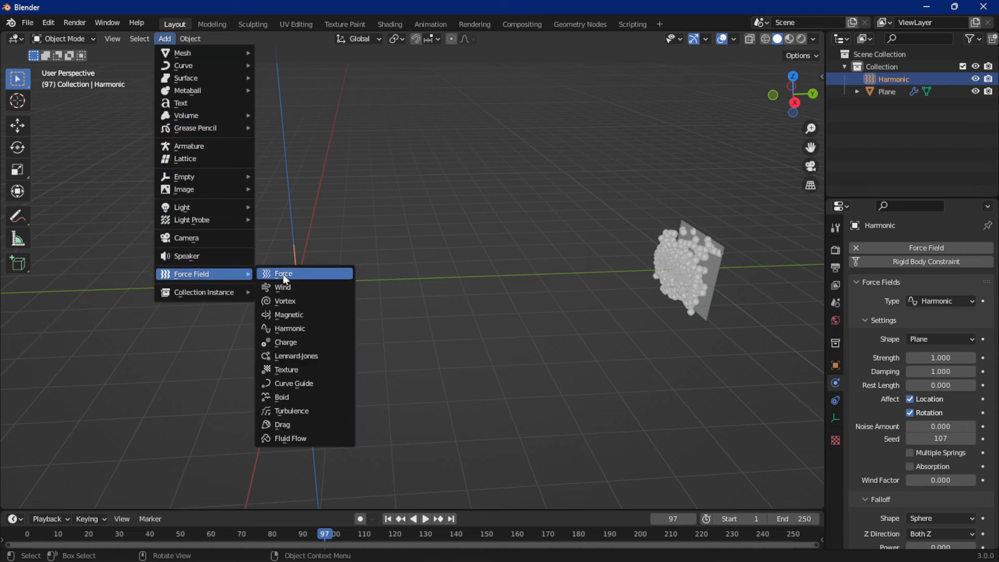
pyautogui.click(288, 289)
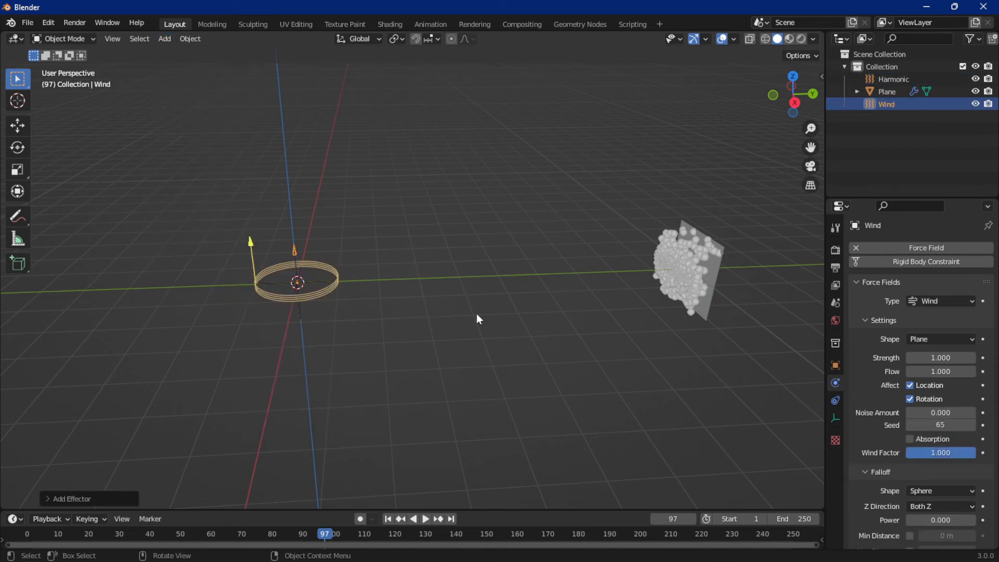
pyautogui.press('r')
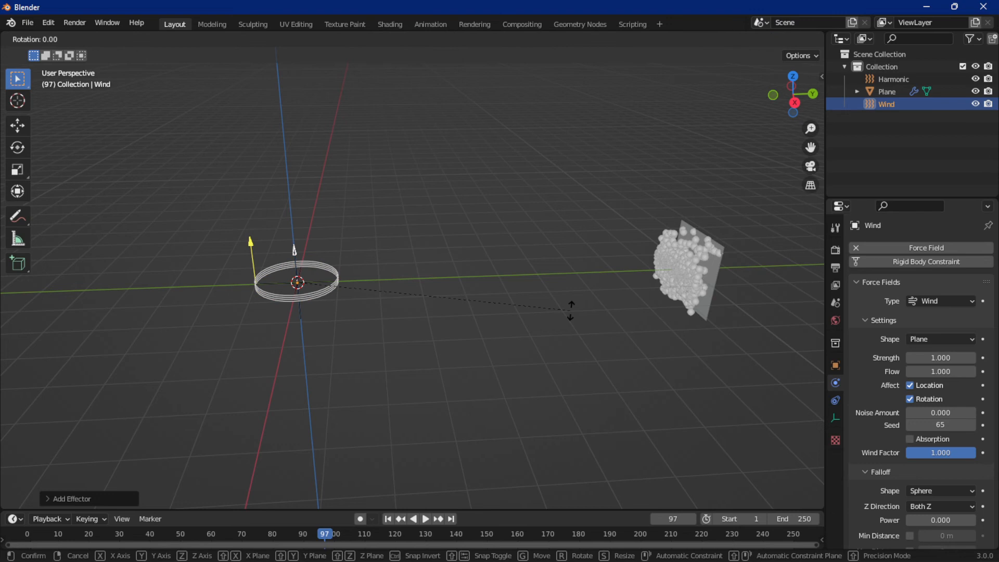
pyautogui.press('x')
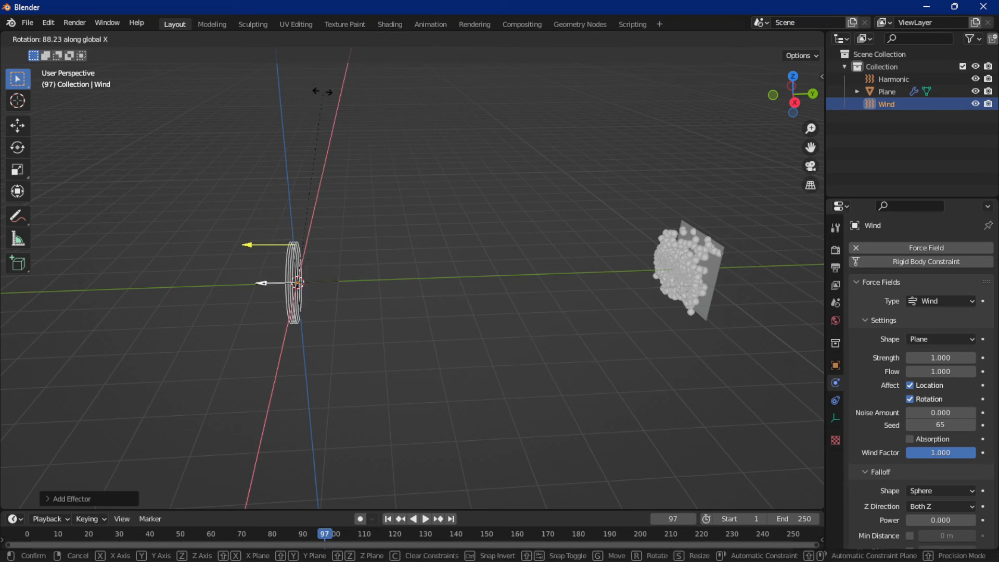
pyautogui.click(319, 92)
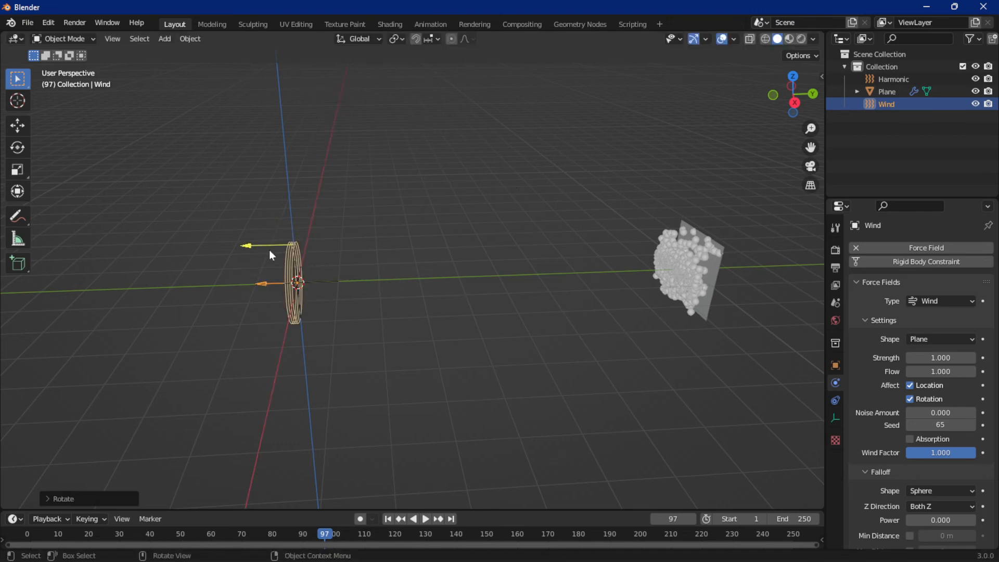
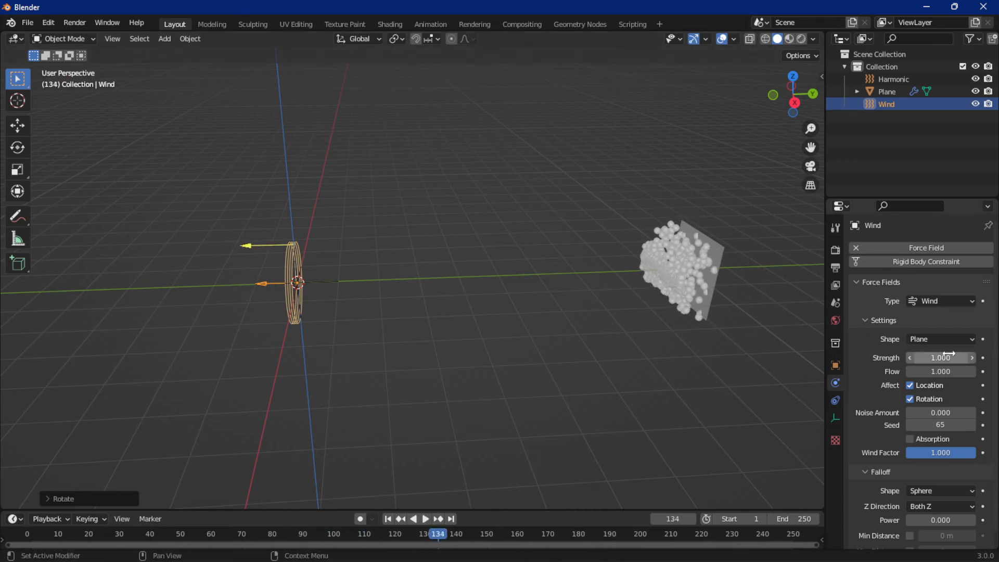
# Raise the Wind field's strength to 20.6 and then 25.6, playing the particle simulation after each change up to frame 225
pyautogui.moveTo(942, 357); pyautogui.dragTo(907, 357)
pyautogui.press('space')
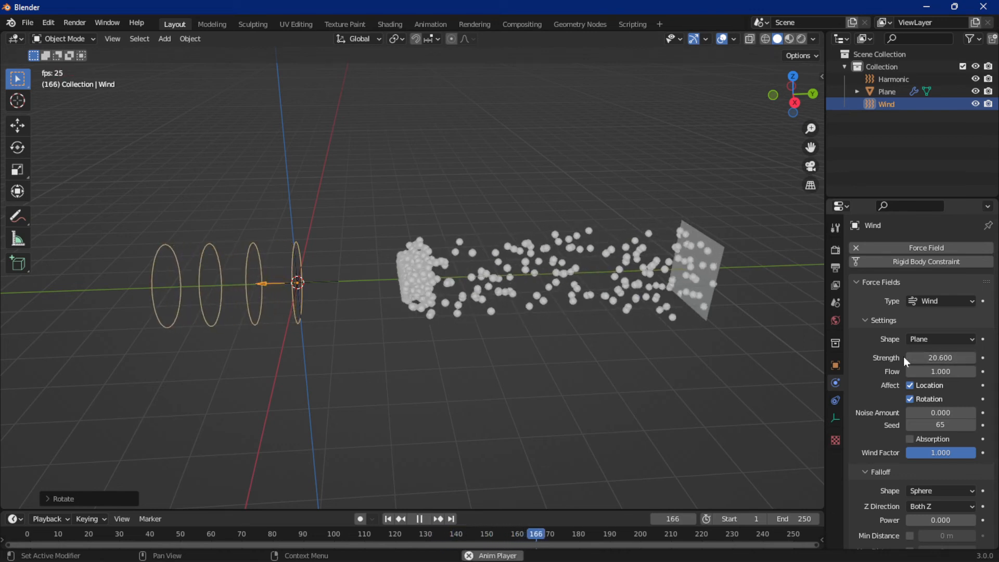
pyautogui.press('space')
pyautogui.moveTo(909, 358); pyautogui.dragTo(934, 358)
pyautogui.press('space')
pyautogui.press('space')
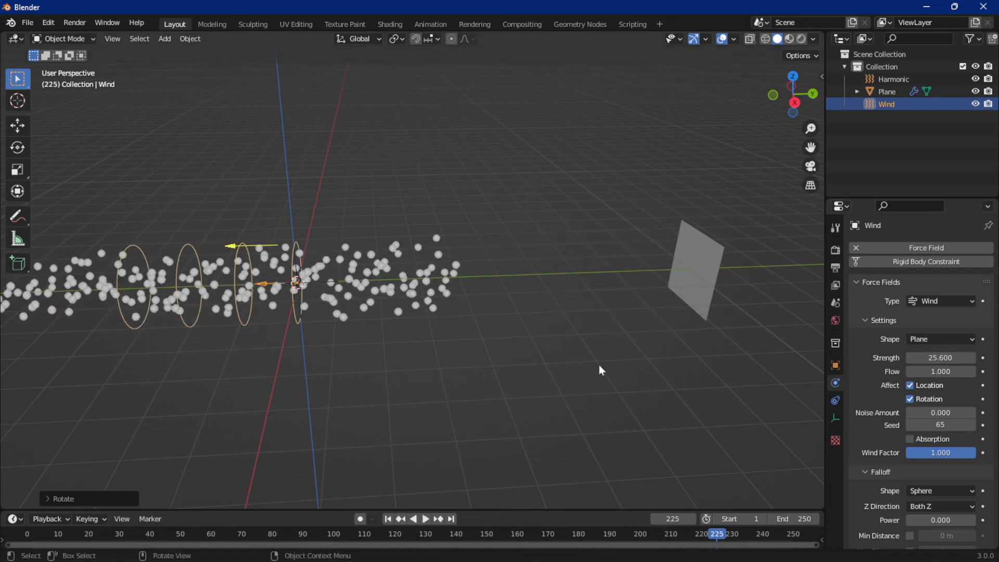
# Set the Harmonic field's damping to 0 and strength to 15.8, playing the simulation in stages from frame 1 to 79
pyautogui.click(386, 519)
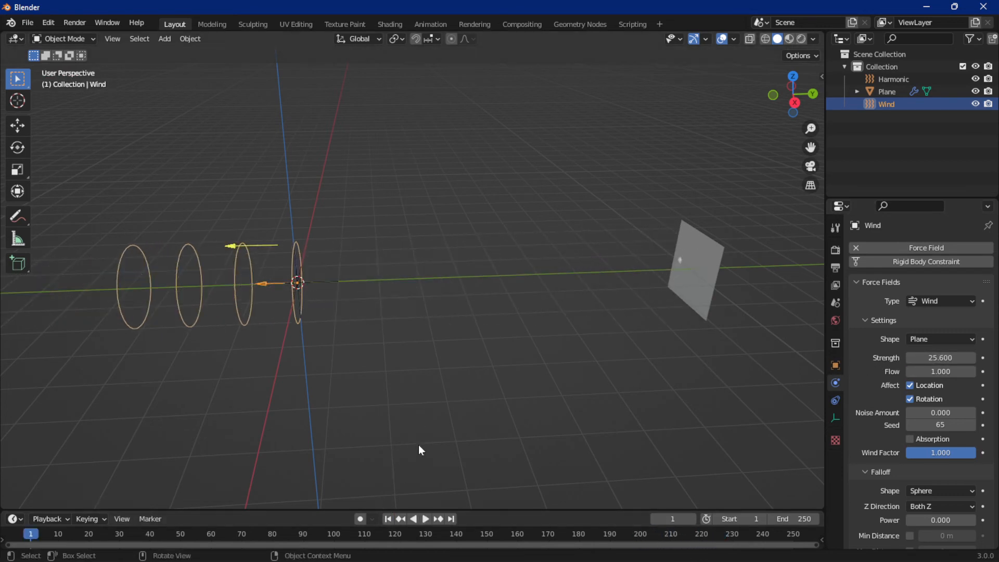
pyautogui.click(314, 284)
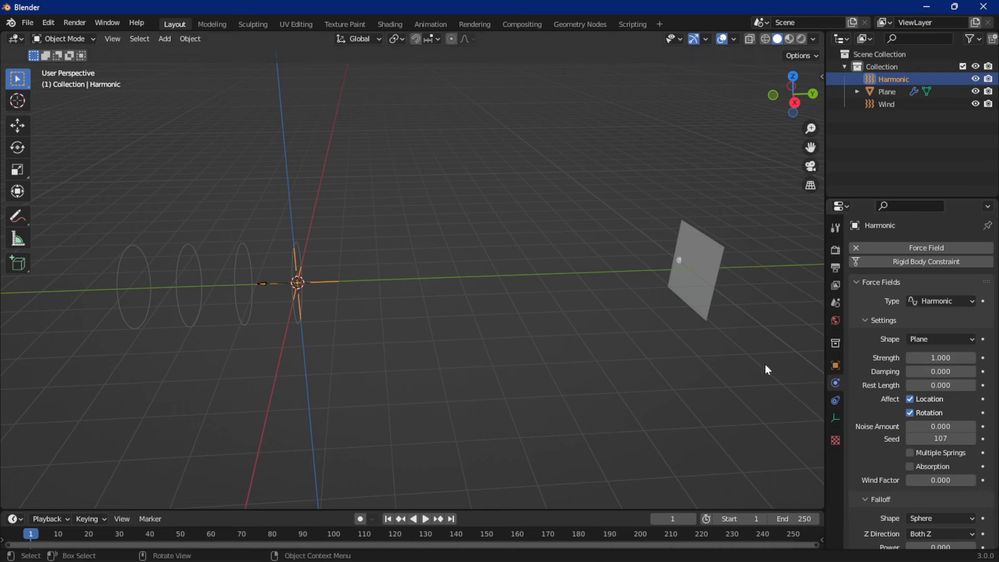
pyautogui.press('space')
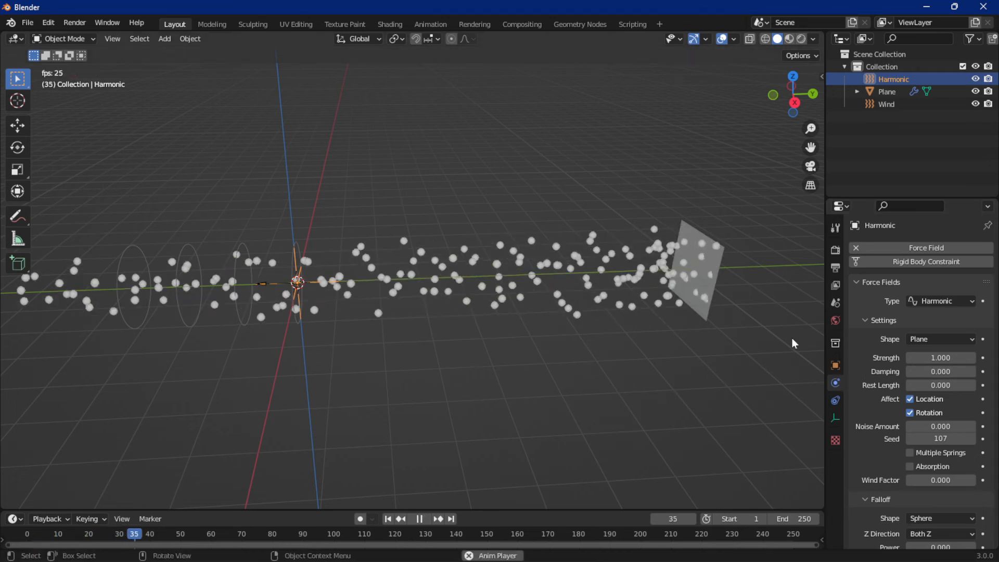
pyautogui.press('space')
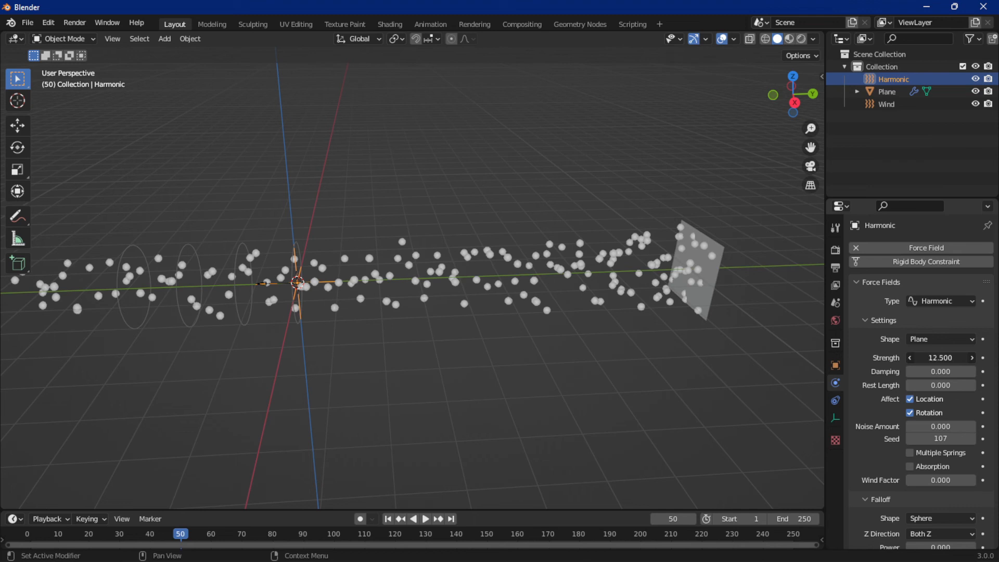
pyautogui.moveTo(933, 361); pyautogui.dragTo(933, 360)
pyautogui.press('space')
pyautogui.press('space')
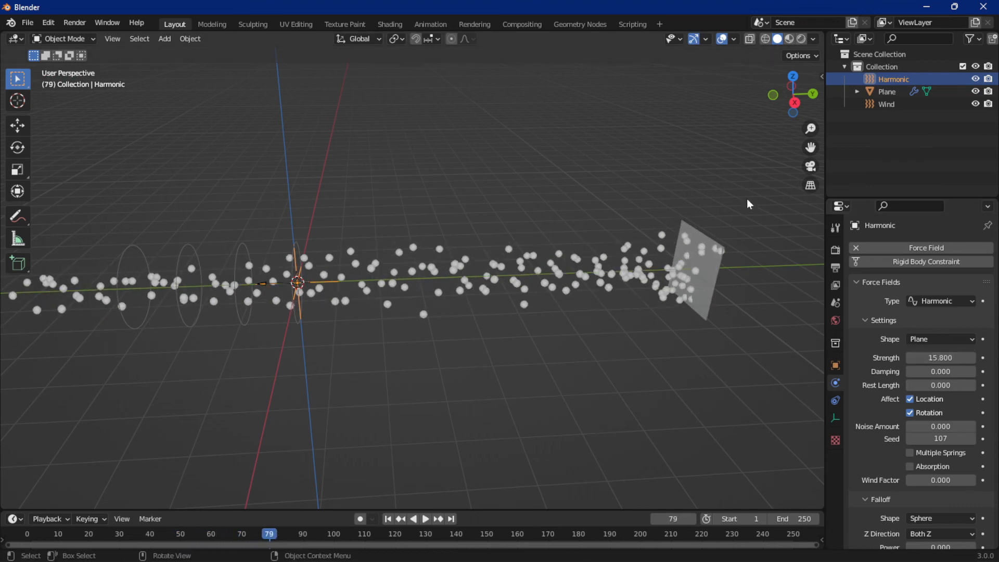
# Play the simulation on to frame 128 in the right orthographic view to examine the particles' path along the Y axis
pyautogui.click(795, 104)
pyautogui.press('space')
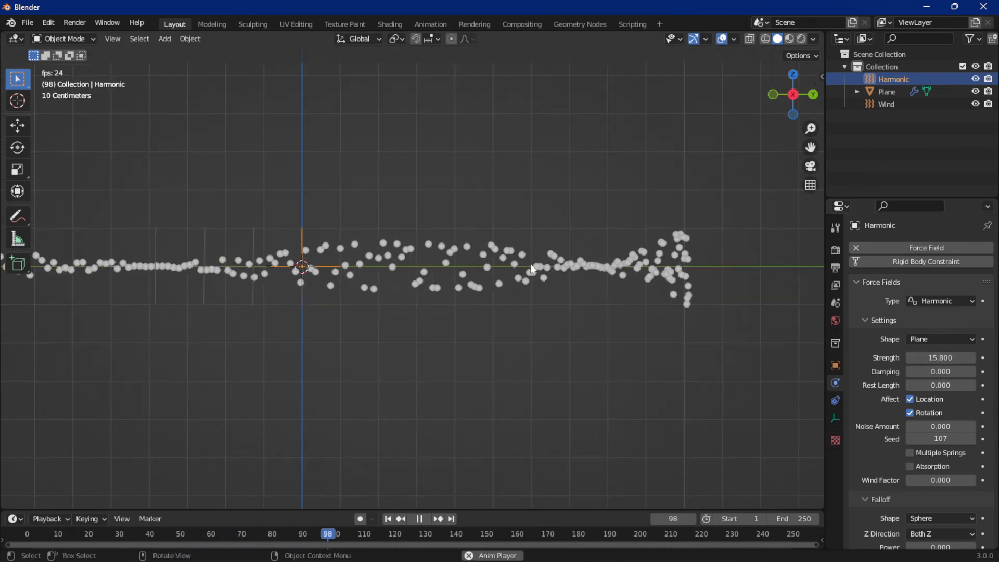
pyautogui.scroll(-4, 558, 295)
pyautogui.press('space')
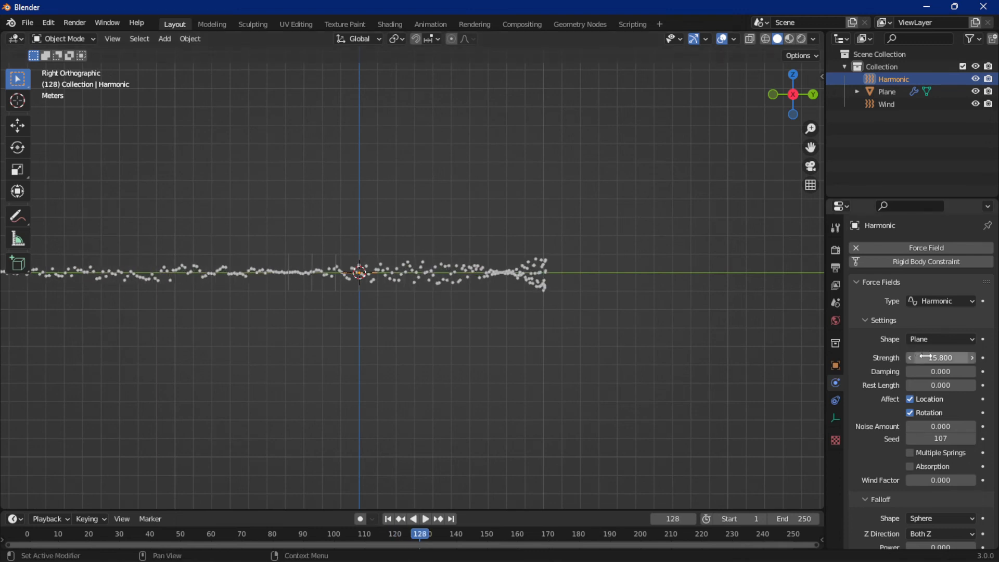
pyautogui.click(649, 345)
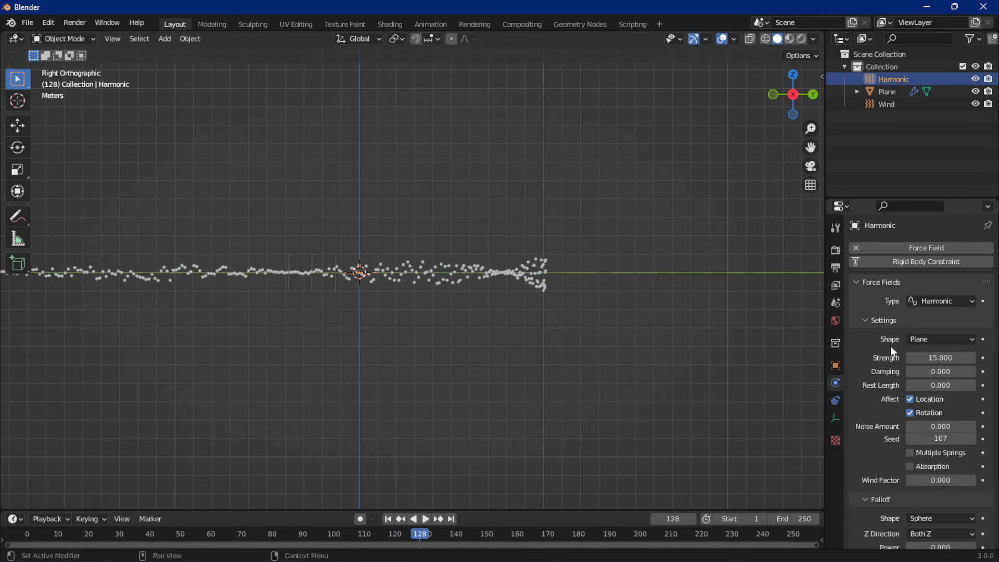
# Set the Harmonic field's strength to 74.8 and play the simulation in perspective, stopping at frame 101
pyautogui.press('space')
pyautogui.moveTo(922, 358); pyautogui.dragTo(997, 357)
pyautogui.moveTo(599, 305); pyautogui.dragTo(602, 339, button='middle')
pyautogui.press('space')
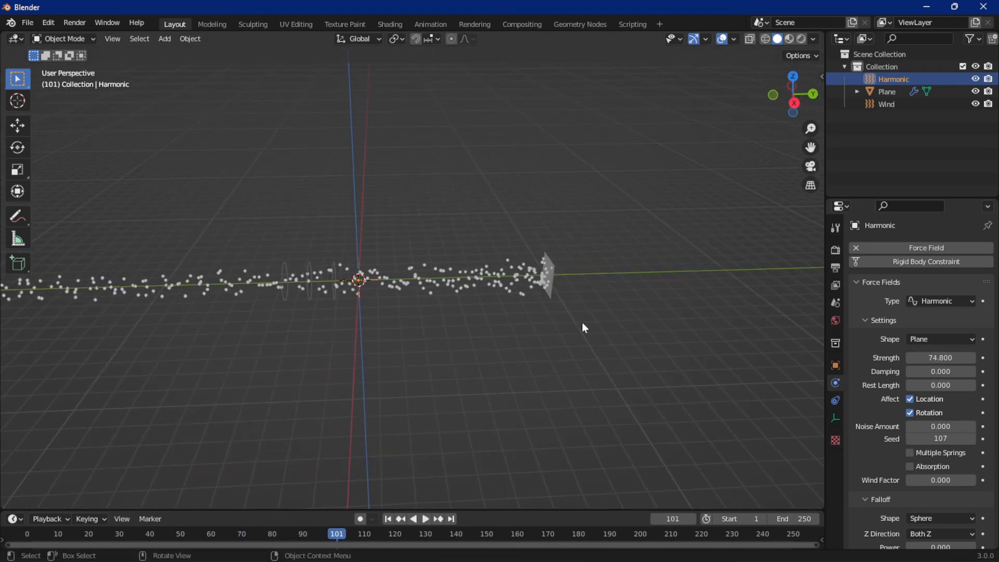
# Scale the emitter plane up to more than three times its size and play the simulation to frame 129
pyautogui.click(553, 283)
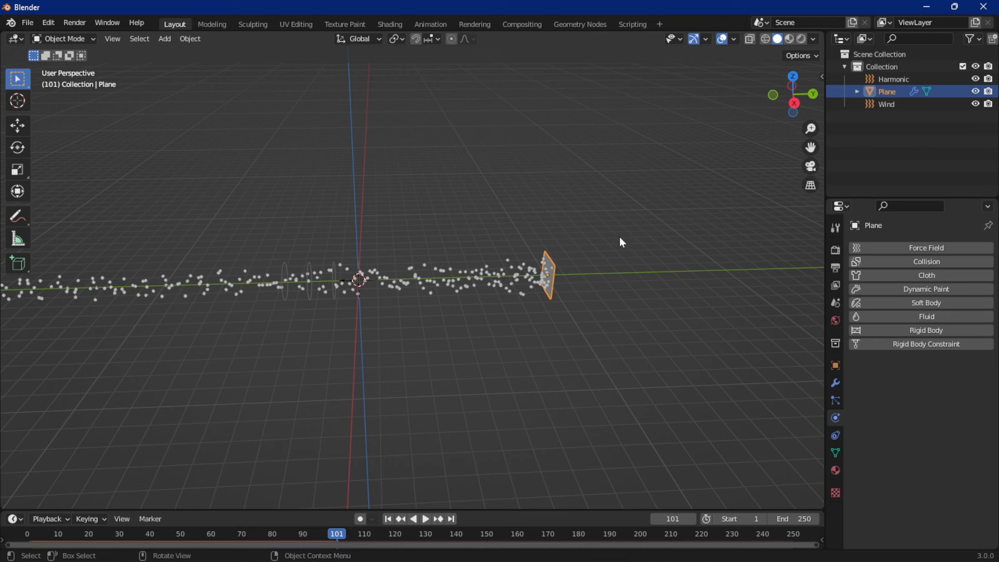
pyautogui.press('s')
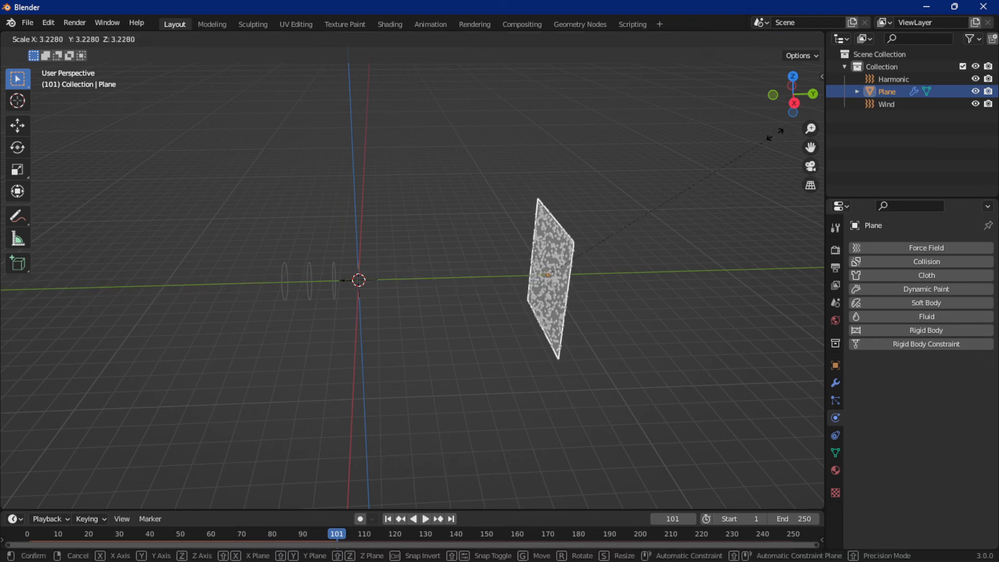
pyautogui.click(785, 114)
pyautogui.press('space')
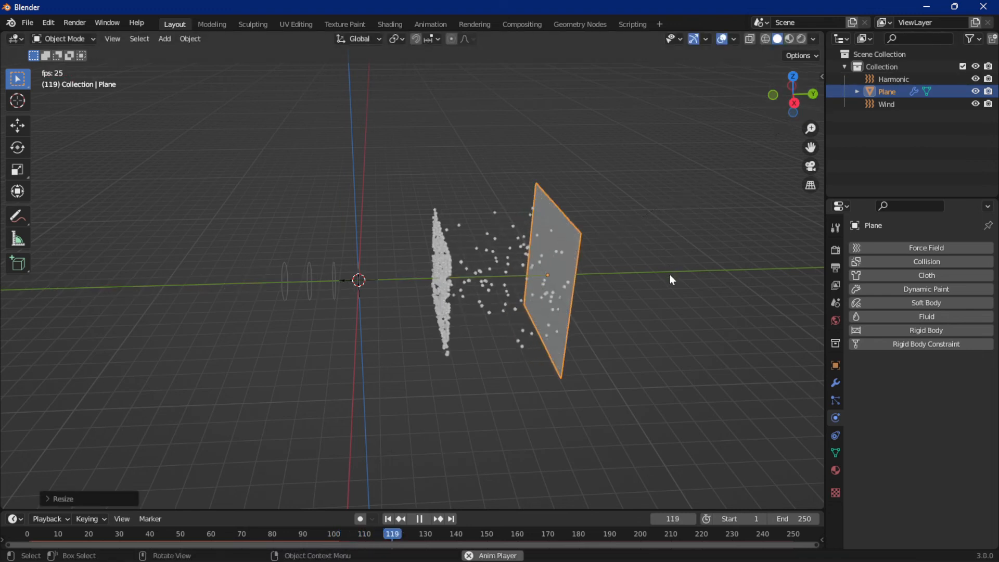
pyautogui.press('space')
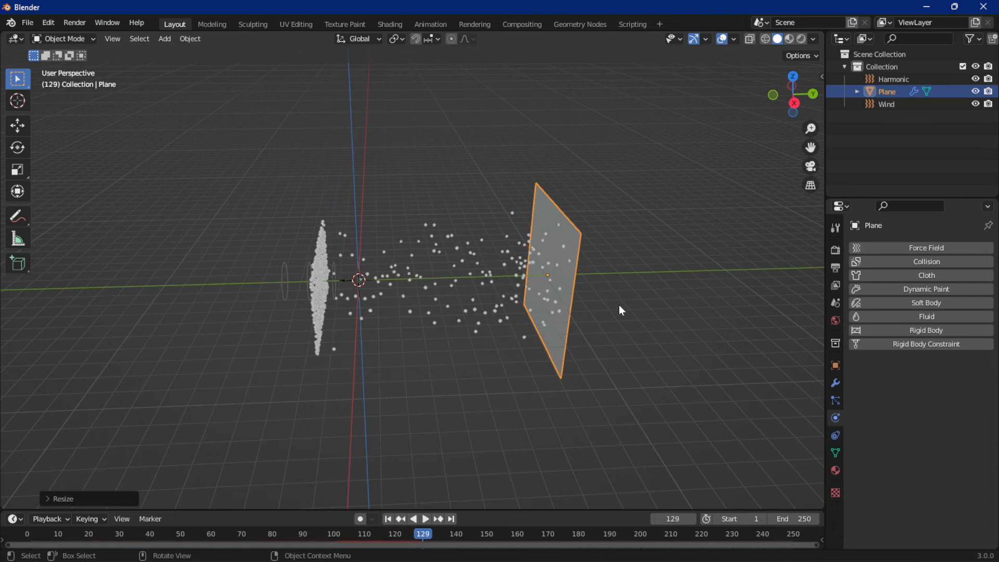
# Replay the simulation from frame 1 to 127, examining the particle stream from the enlarged plane in the right orthographic view
pyautogui.click(387, 519)
pyautogui.press('space')
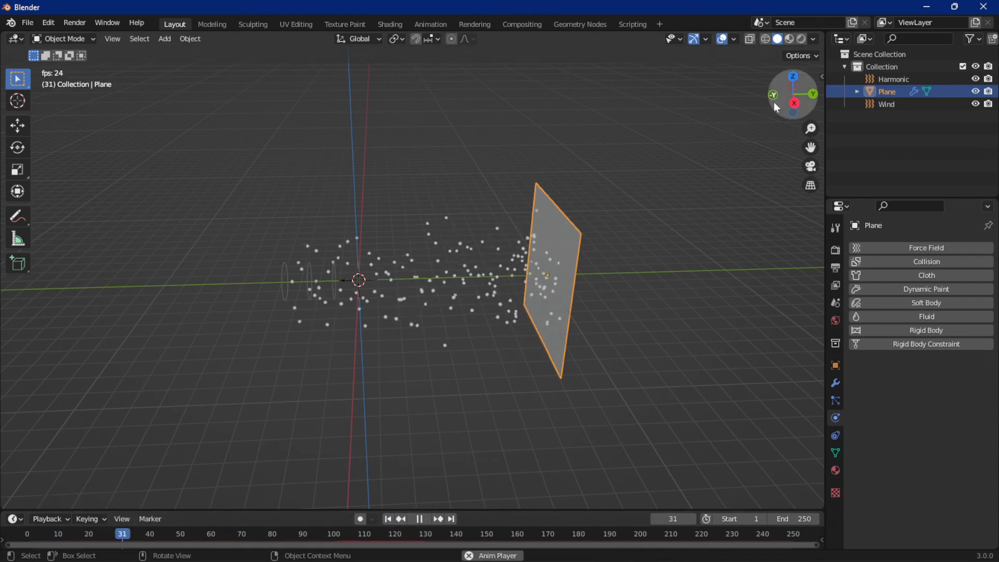
pyautogui.press('space')
pyautogui.click(795, 105)
pyautogui.press('space')
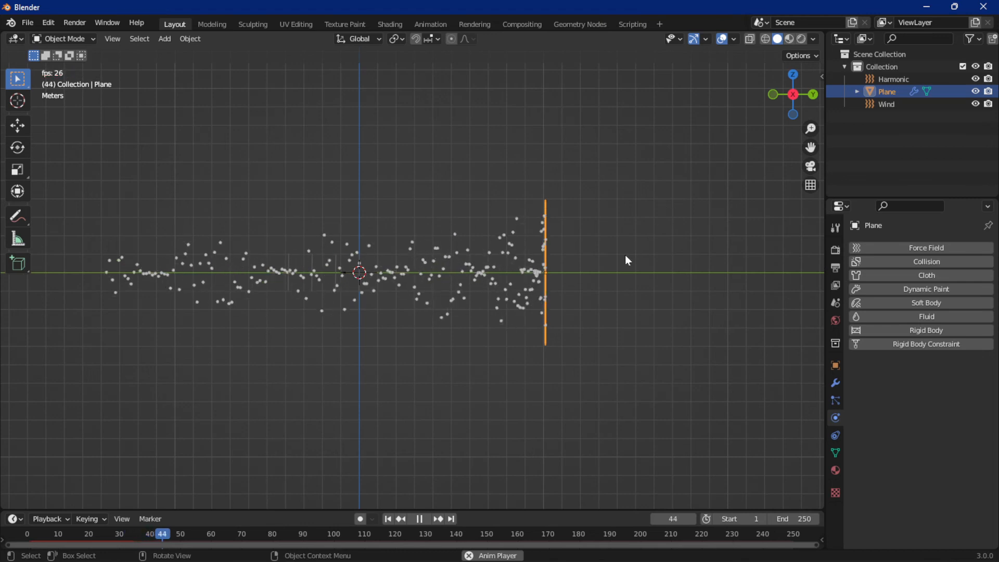
pyautogui.press('space')
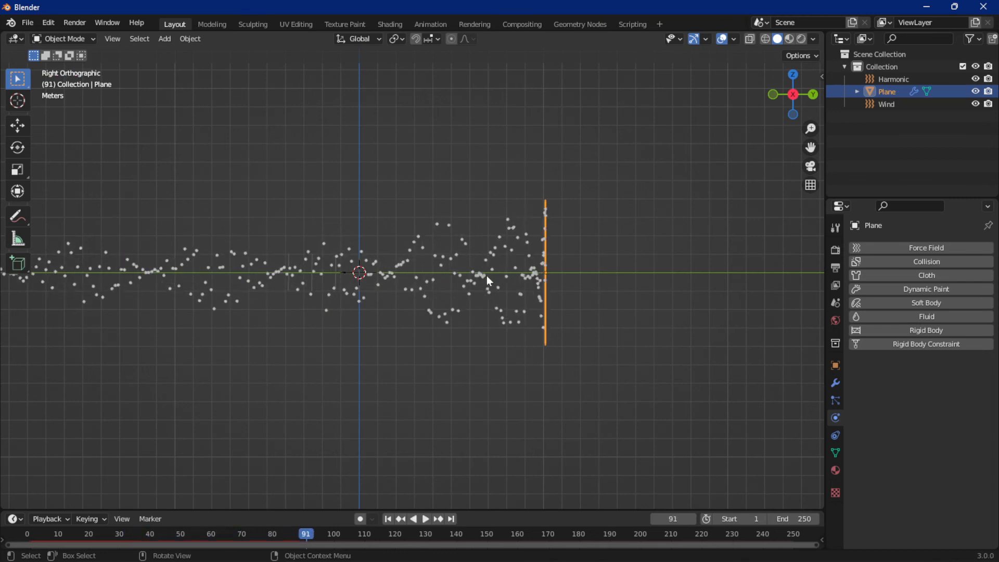
pyautogui.press('space')
pyautogui.scroll(-1, 487, 275)
pyautogui.scroll(-1, 487, 274)
pyautogui.press('space')
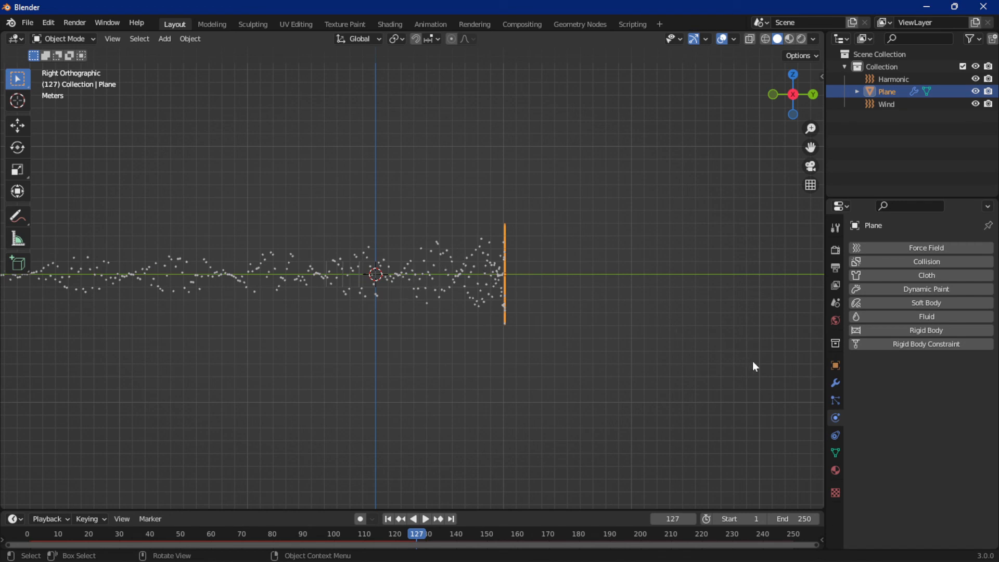
# Set the number of particles emitted by the plane to 5000
pyautogui.click(835, 400)
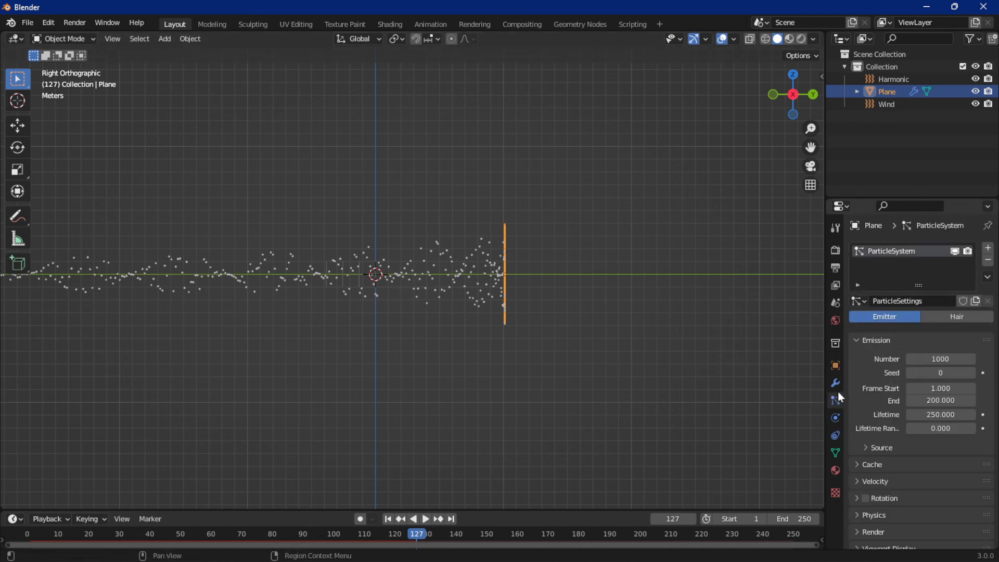
pyautogui.click(937, 359)
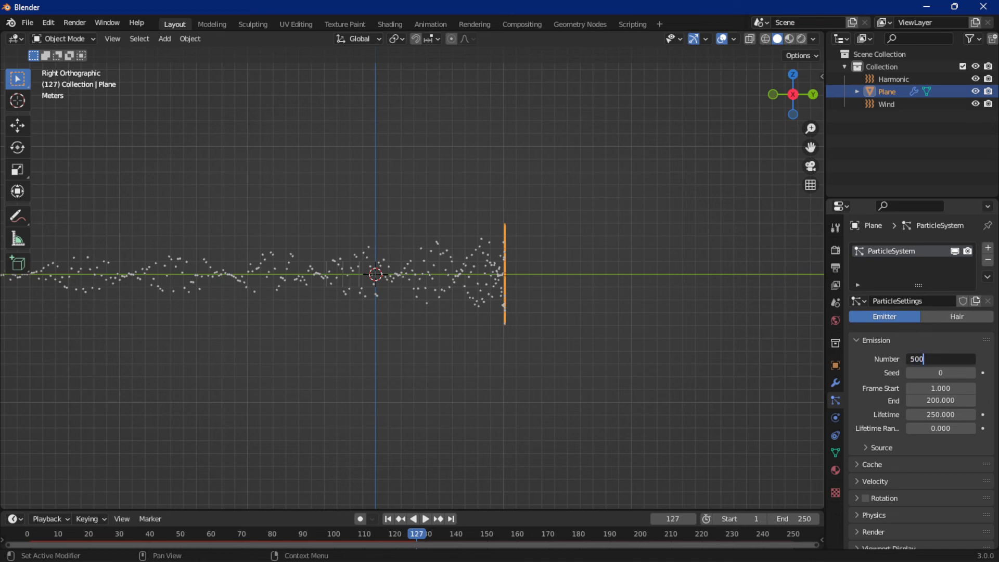
pyautogui.write('5000')
pyautogui.press('Return')
# Play the simulation with the denser particles, stopping at frame 207, and examine the stream from several angles
pyautogui.press('space')
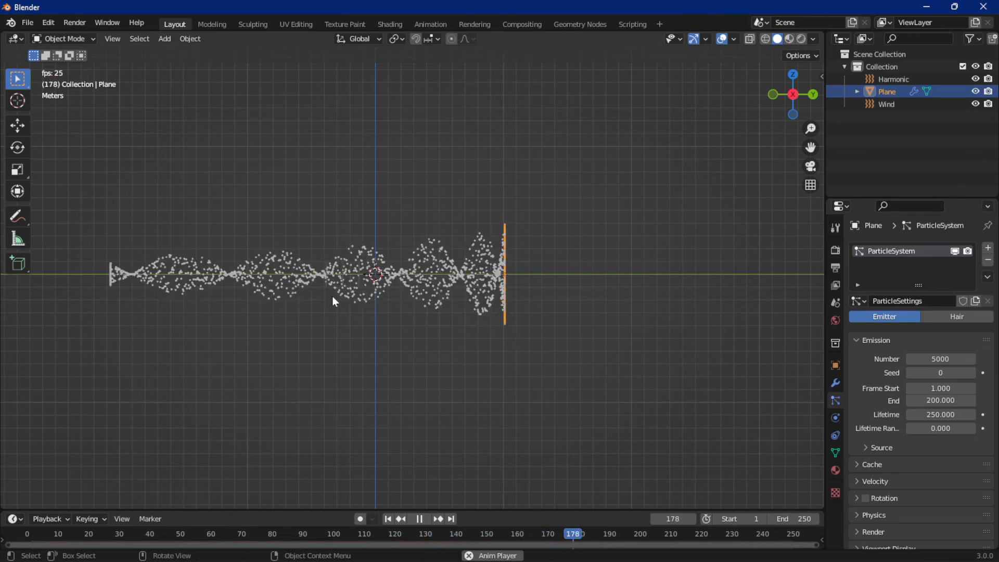
pyautogui.moveTo(535, 281); pyautogui.dragTo(10, 287, button='middle')
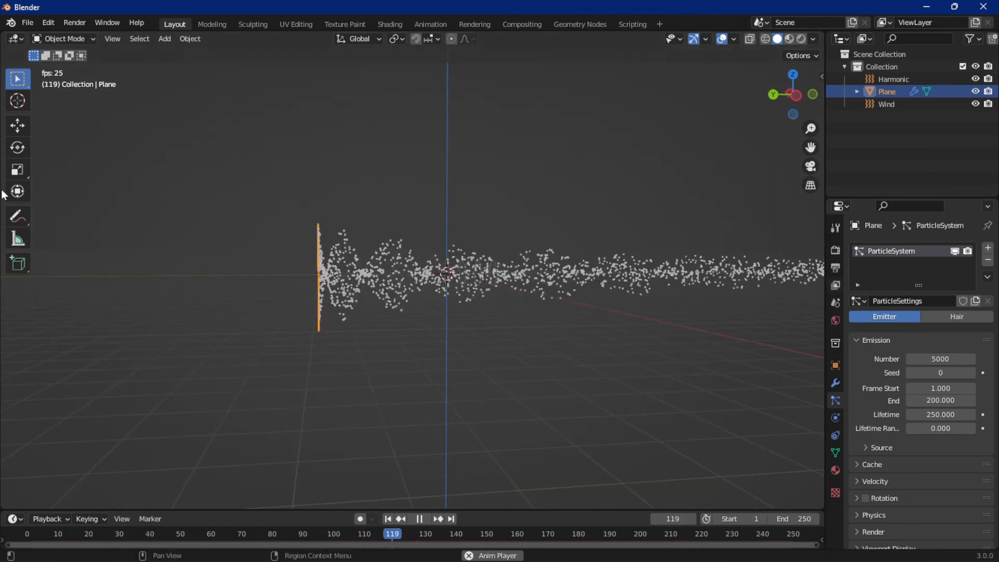
pyautogui.moveTo(539, 352); pyautogui.dragTo(580, 346, button='middle')
pyautogui.press('space')
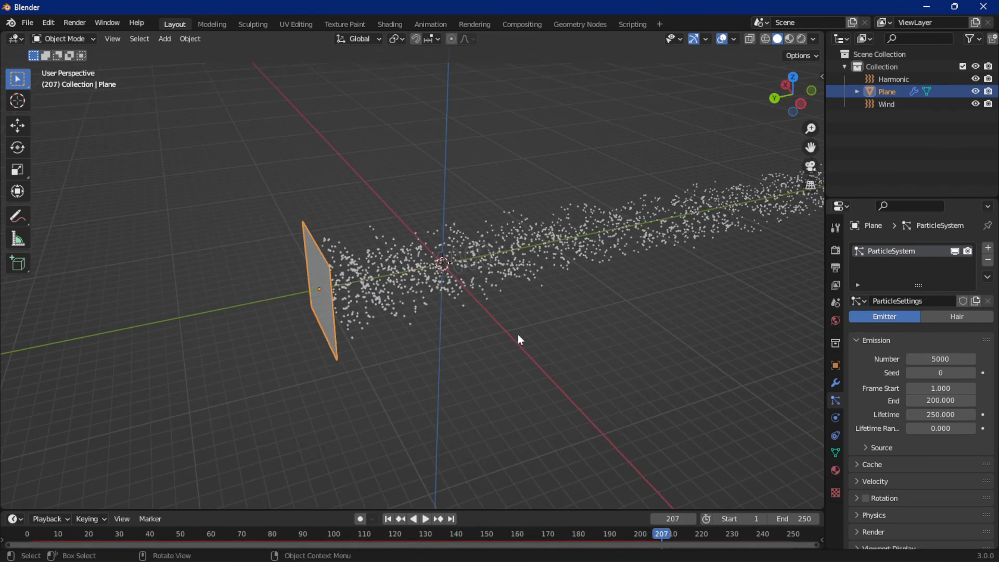
pyautogui.moveTo(517, 334); pyautogui.dragTo(223, 319, button='middle')
# Select the Harmonic force field and view the scene in front orthographic view
pyautogui.click(366, 281)
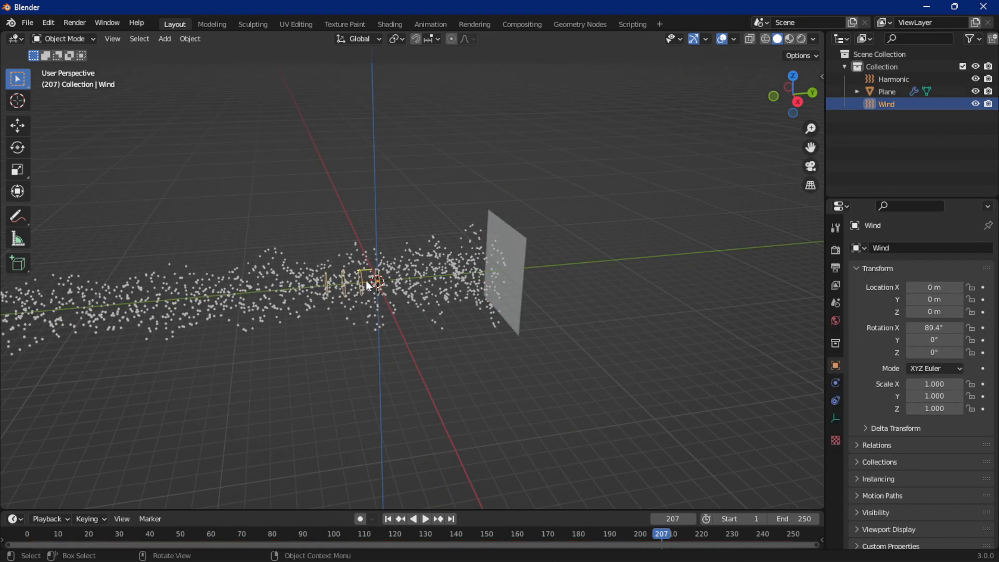
pyautogui.click(894, 79)
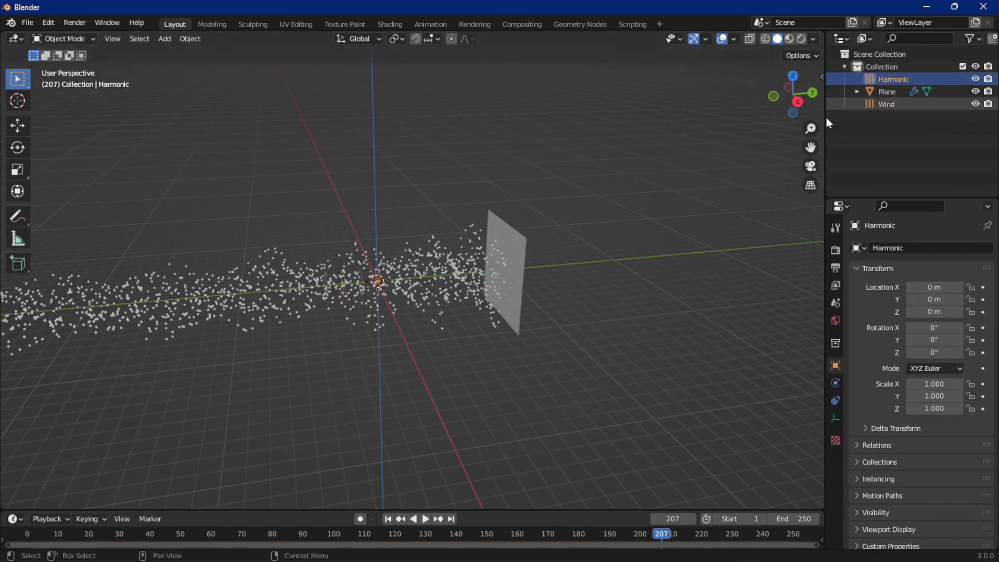
pyautogui.click(773, 96)
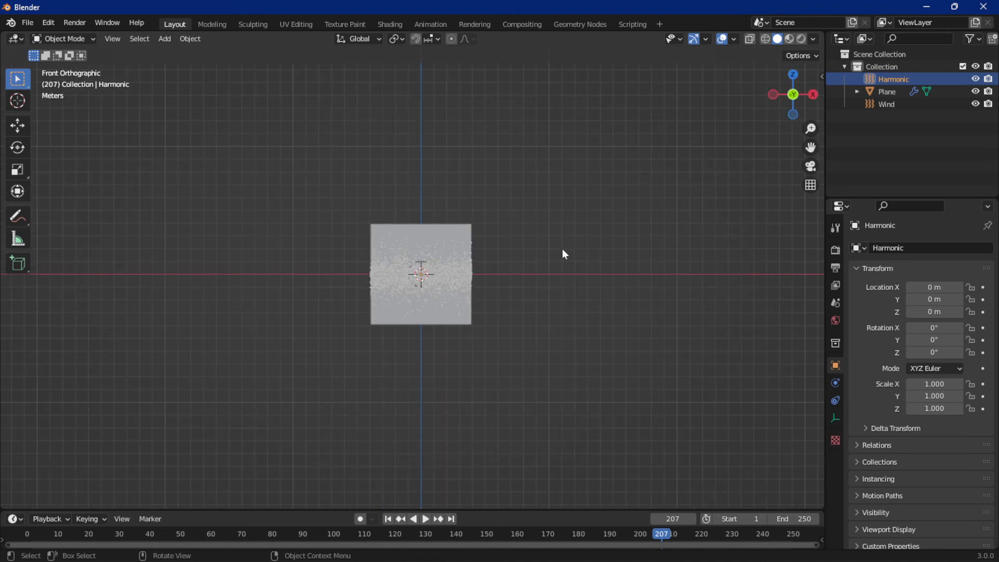
pyautogui.hotkey('shift', 'd')
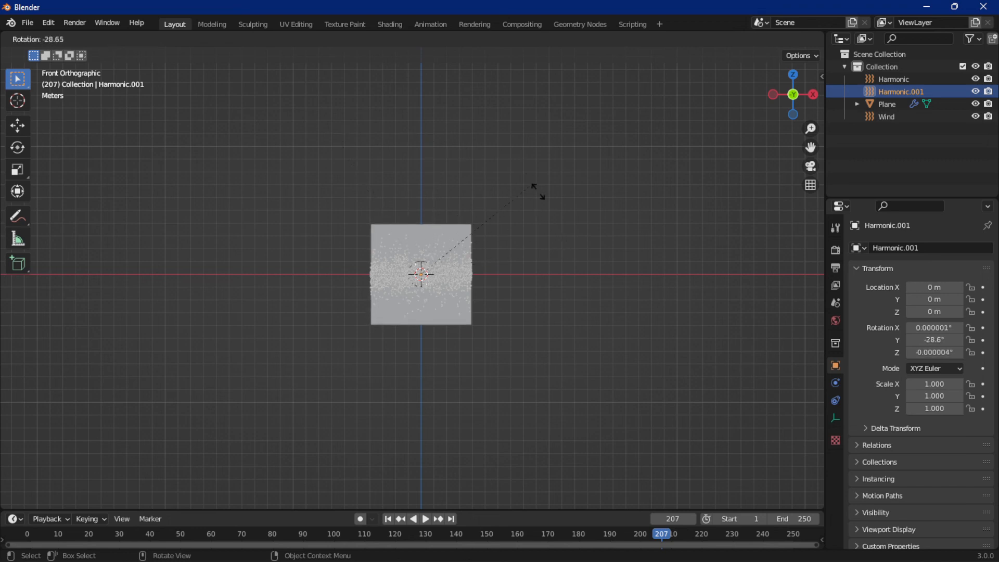
pyautogui.press('Escape')
pyautogui.hotkey('ctrl', 'z')
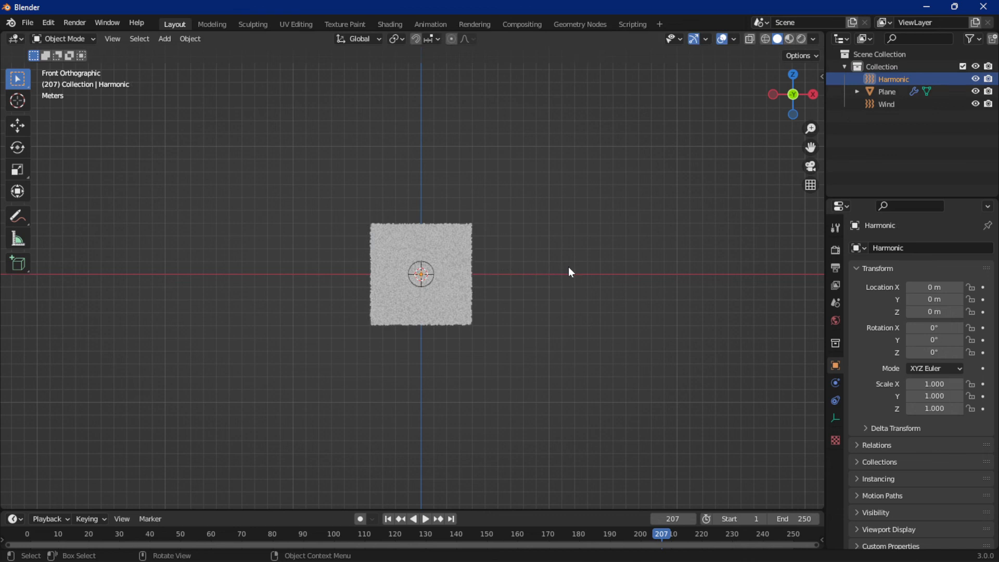
# Duplicate the Harmonic force field in place and rotate the copy 90° around the Y axis
pyautogui.hotkey('shift', 'd')
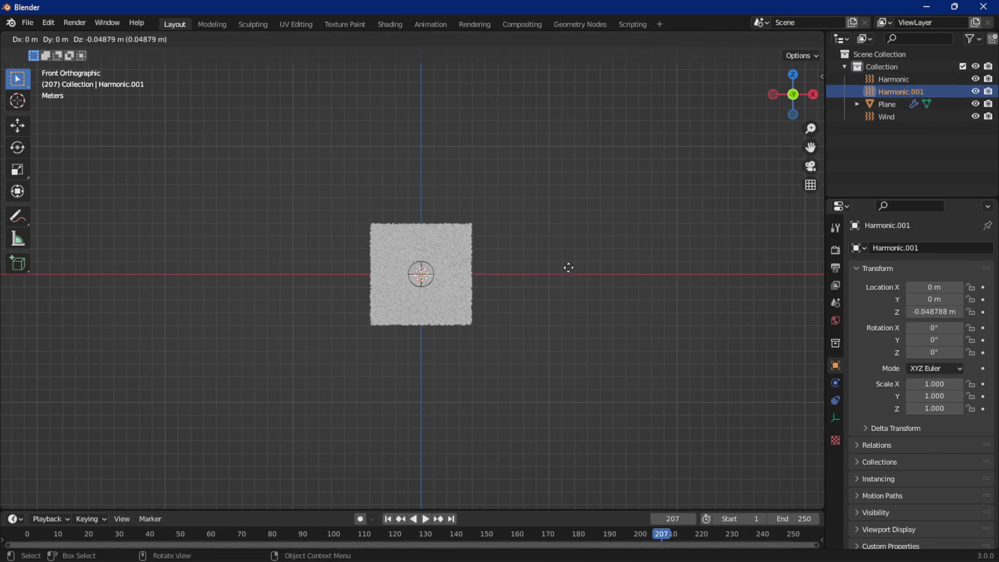
pyautogui.press('r')
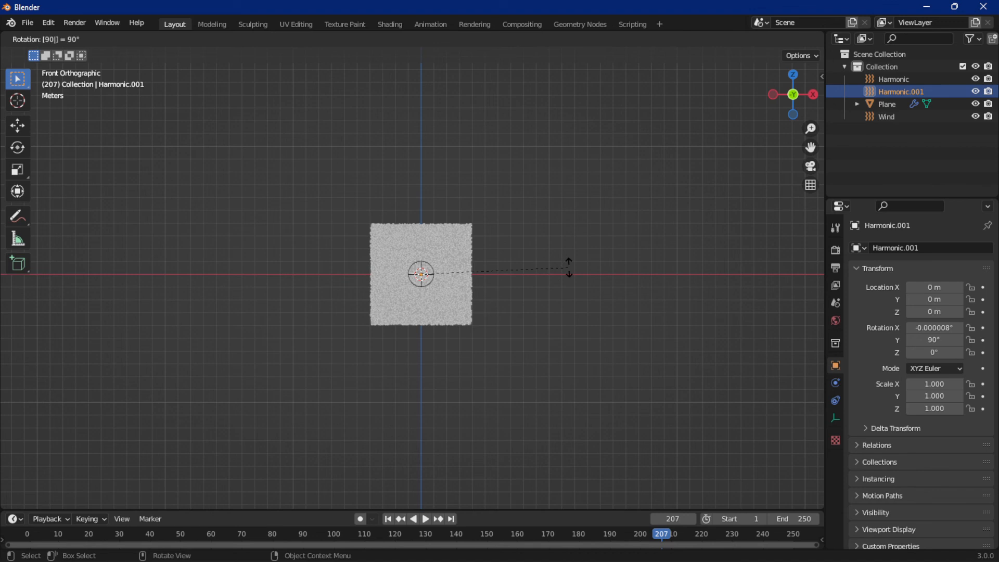
pyautogui.press('Return')
# Replay the simulation from frame 1 with both Harmonic fields, stop at frame 45 of the next pass, and examine the particle stream
pyautogui.moveTo(481, 253); pyautogui.dragTo(441, 321, button='middle')
pyautogui.press('space')
pyautogui.press('space')
pyautogui.hotkey('shift', 'Left')
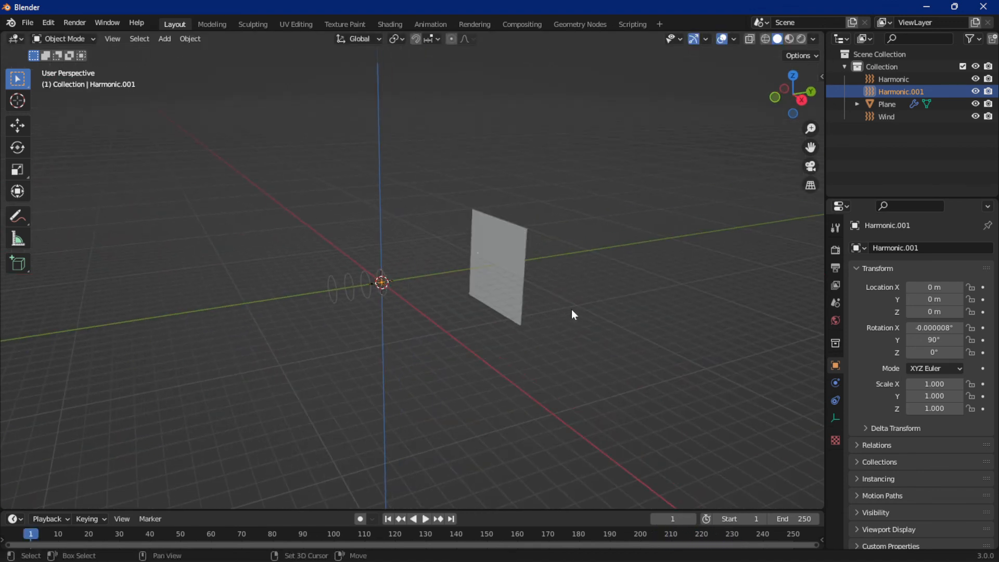
pyautogui.press('space')
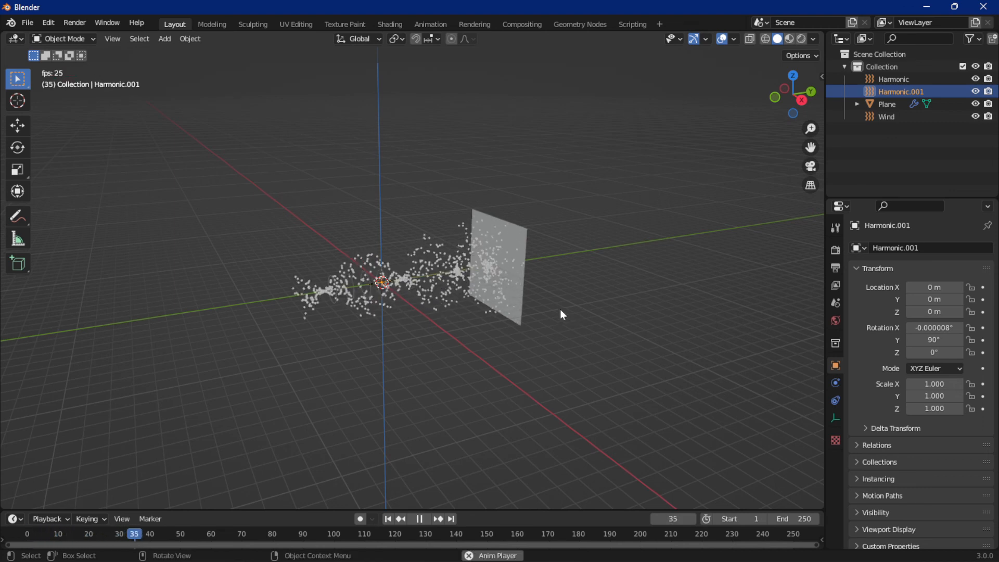
pyautogui.moveTo(445, 319); pyautogui.dragTo(162, 308, button='middle')
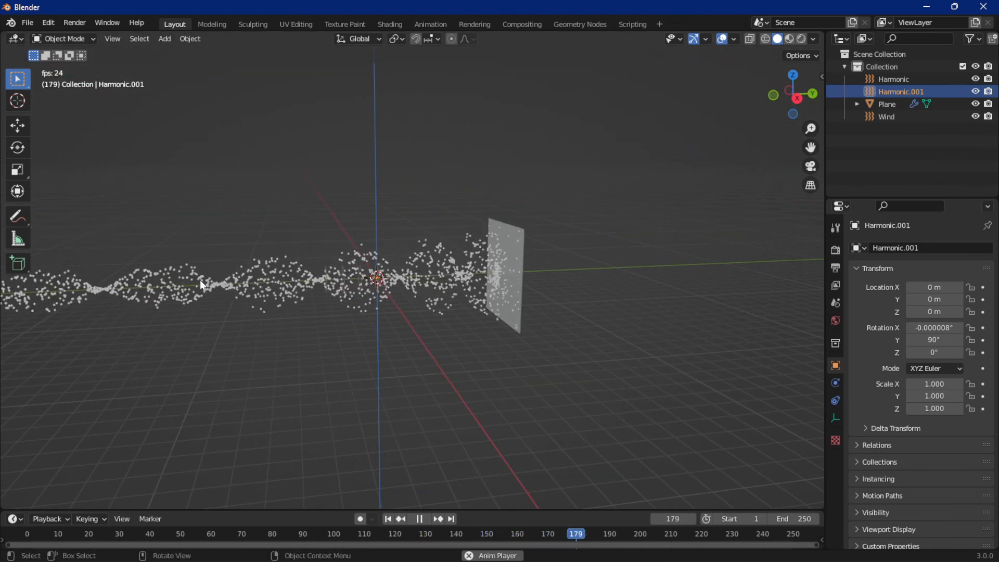
pyautogui.moveTo(402, 383); pyautogui.dragTo(477, 346, button='middle')
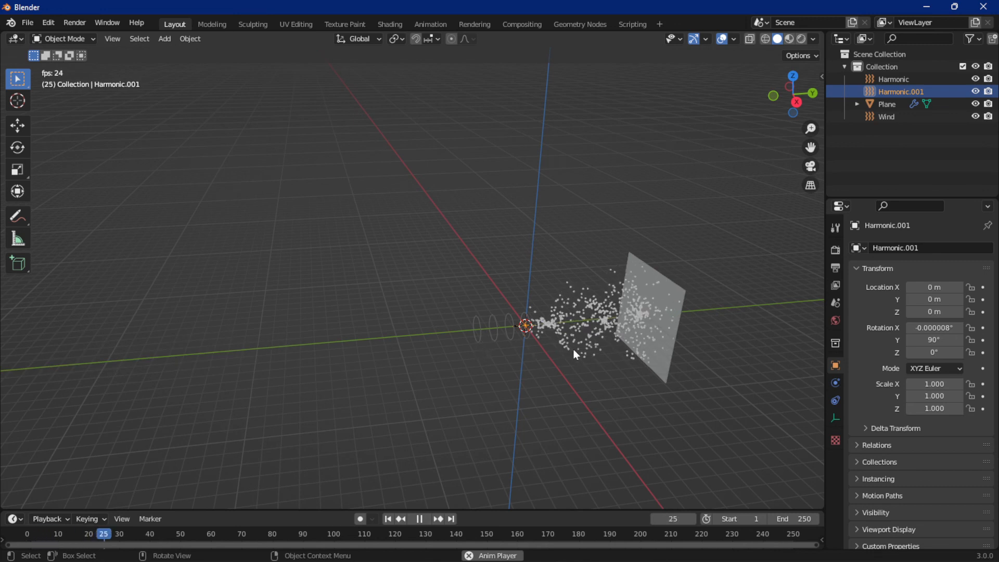
pyautogui.press('space')
pyautogui.scroll(2, 551, 358)
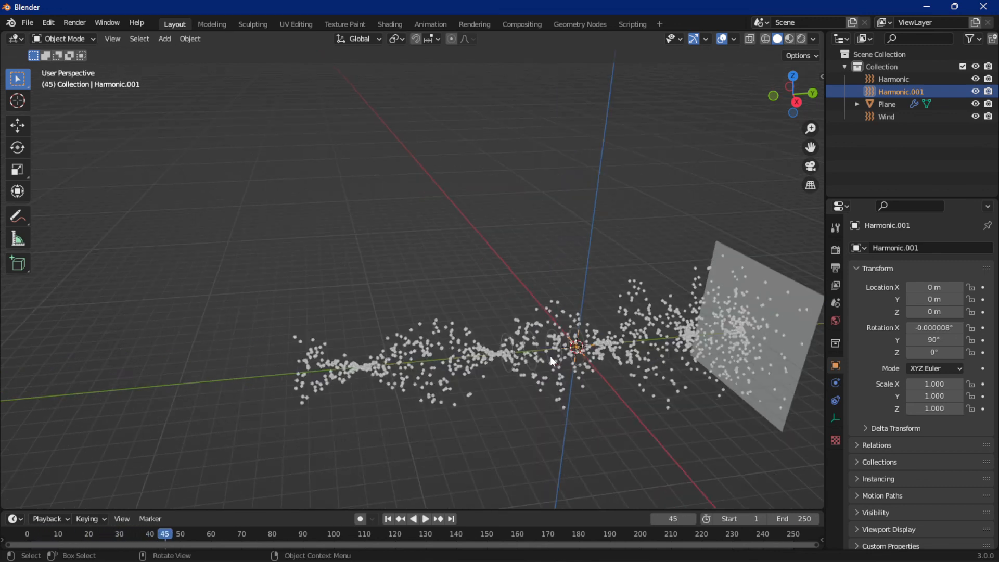
pyautogui.scroll(2, 550, 356)
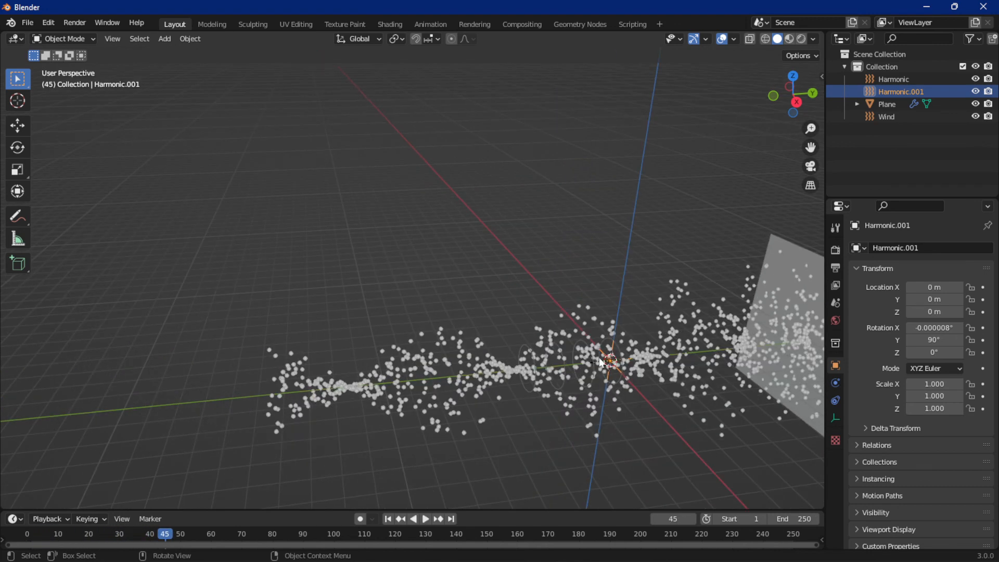
# Delete the duplicated force field Harmonic.001 from the scene
pyautogui.rightClick(903, 97)
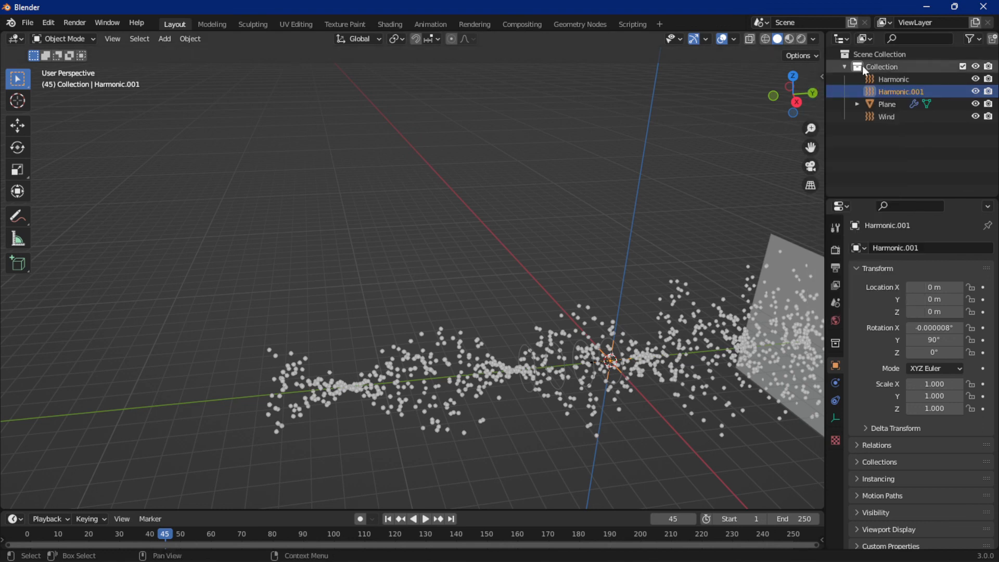
pyautogui.rightClick(874, 90)
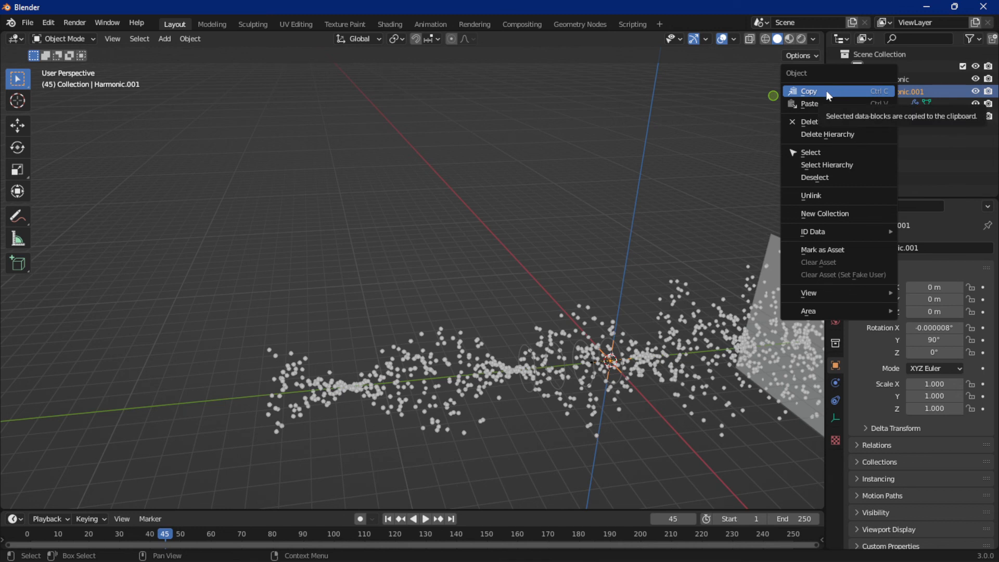
pyautogui.click(826, 121)
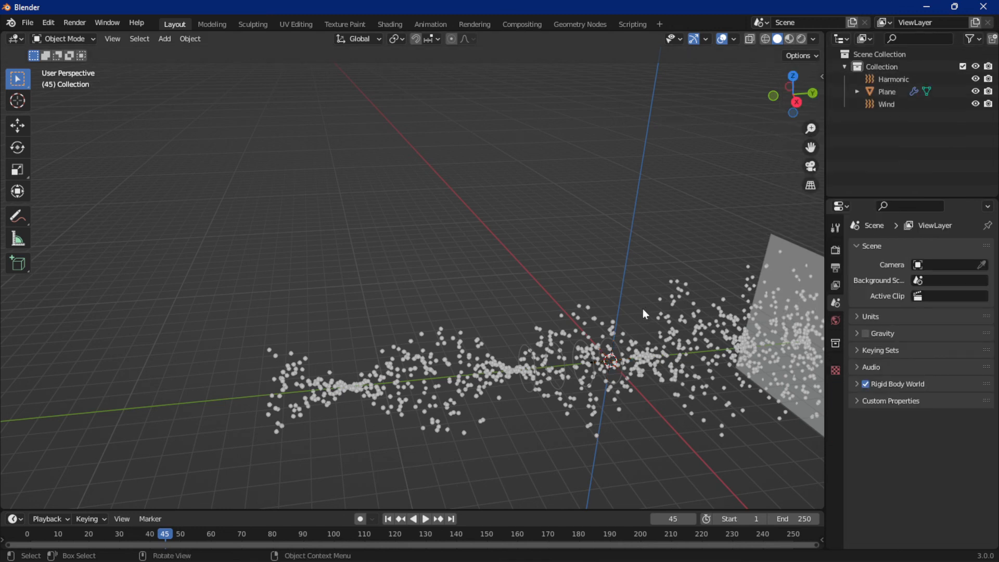
# Replay the simulation from frame 1 with the single Harmonic field, pausing along the way and stopping at frame 191, to examine the stream
pyautogui.hotkey('shift', 'Left')
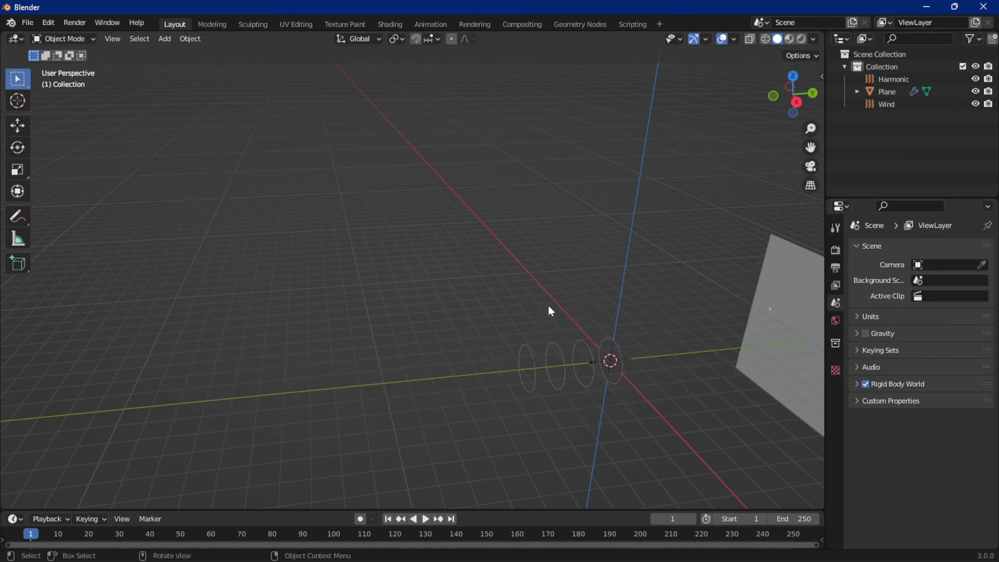
pyautogui.press('space')
pyautogui.scroll(-4, 562, 321)
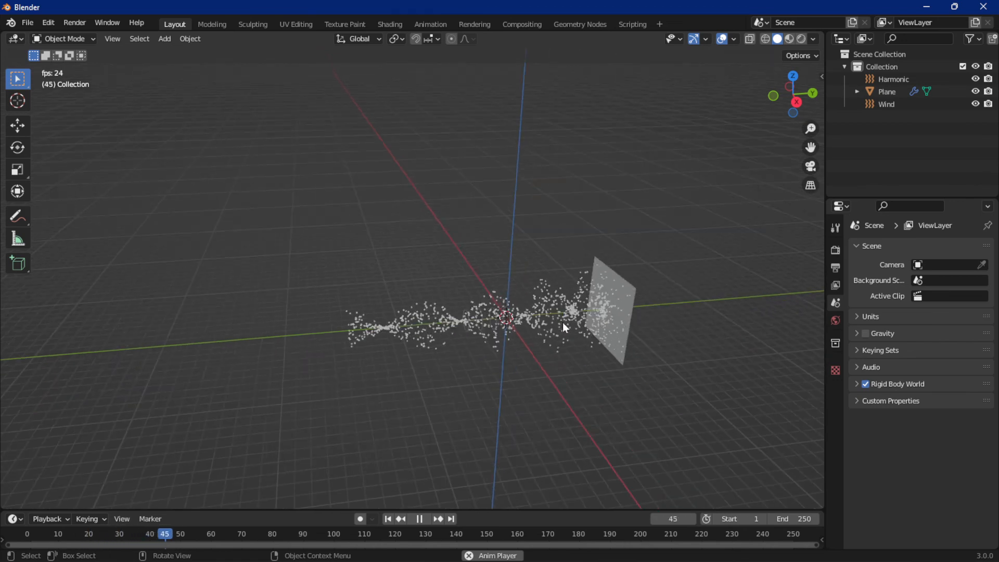
pyautogui.press('space')
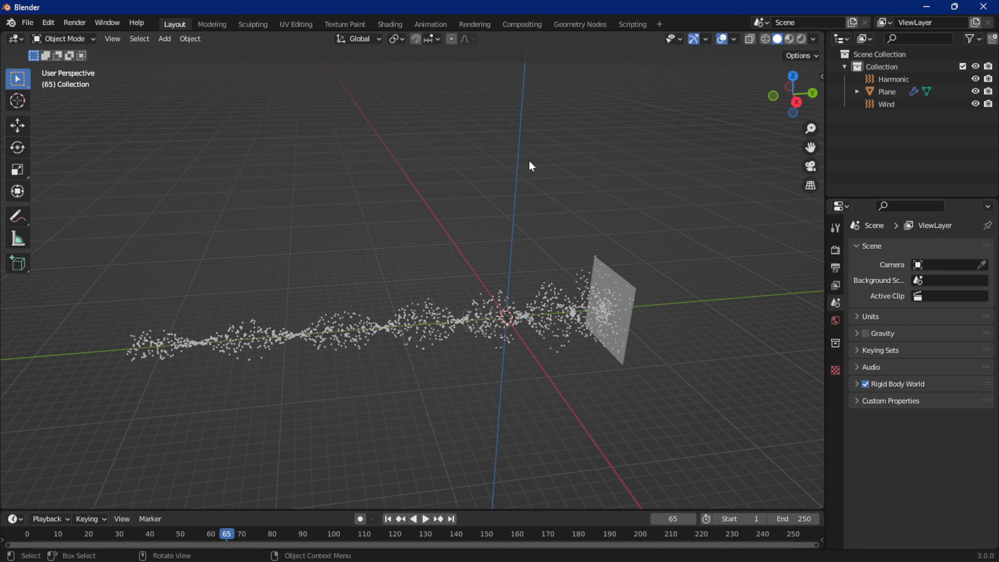
pyautogui.press('space')
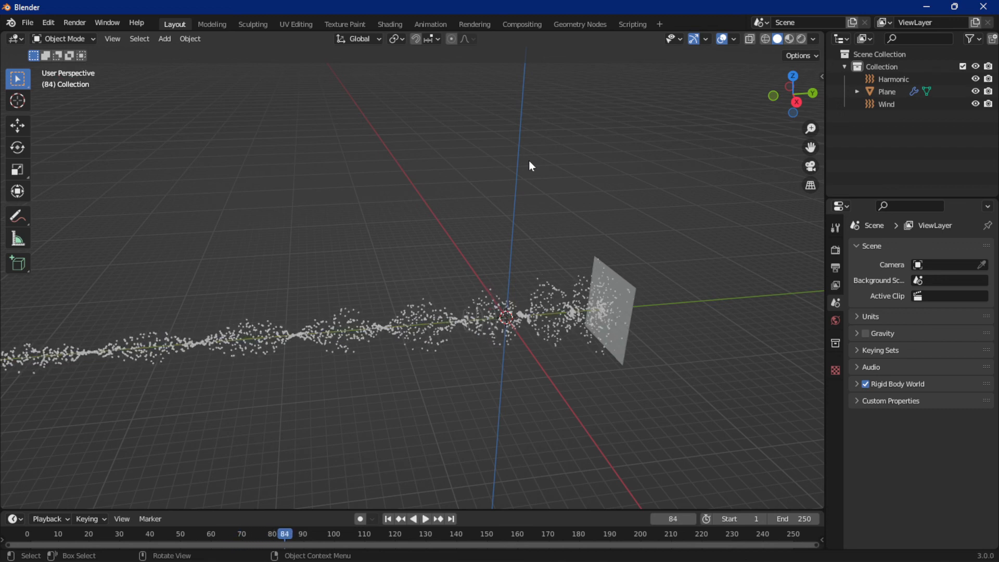
pyautogui.moveTo(551, 236); pyautogui.dragTo(497, 201, button='middle')
pyautogui.press('space')
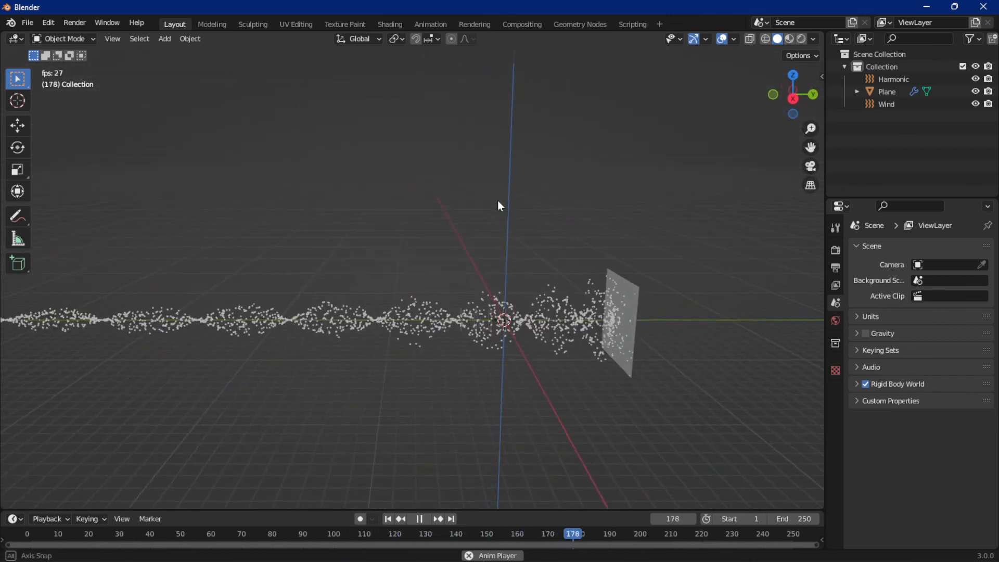
pyautogui.press('space')
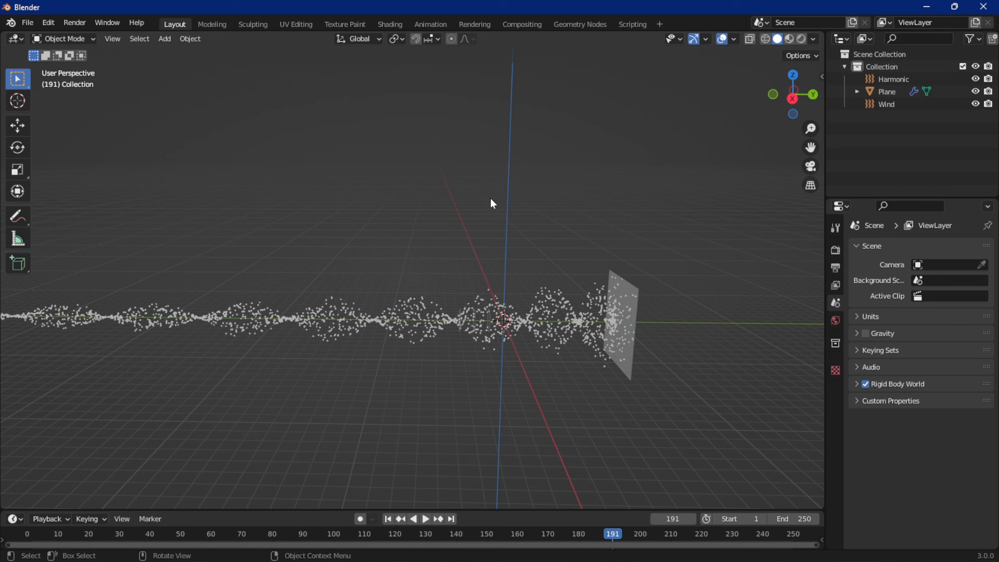
# Refresh the plane's particle cache by baking the simulation and deleting the bake
pyautogui.click(626, 319)
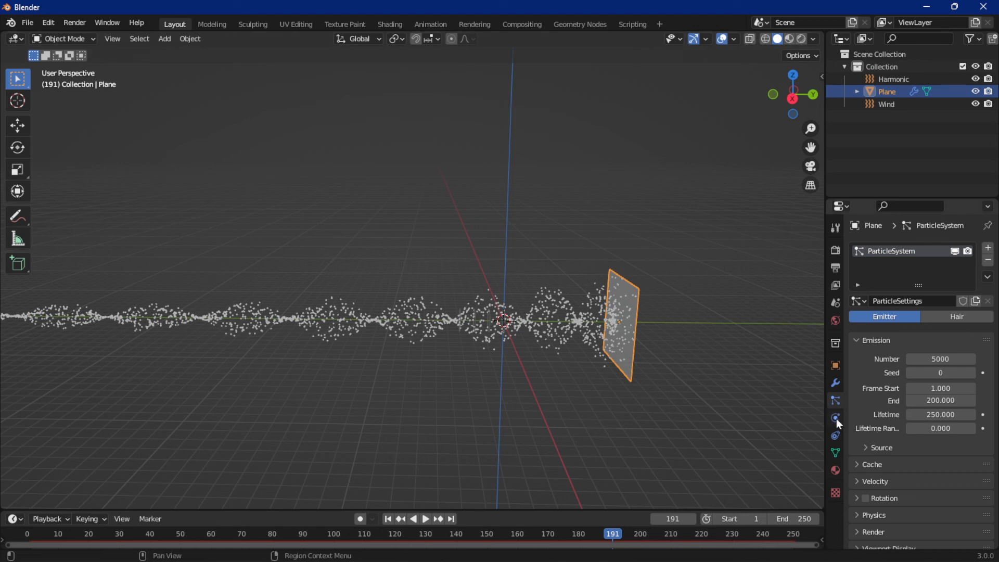
pyautogui.click(873, 469)
pyautogui.scroll(-8, 871, 458)
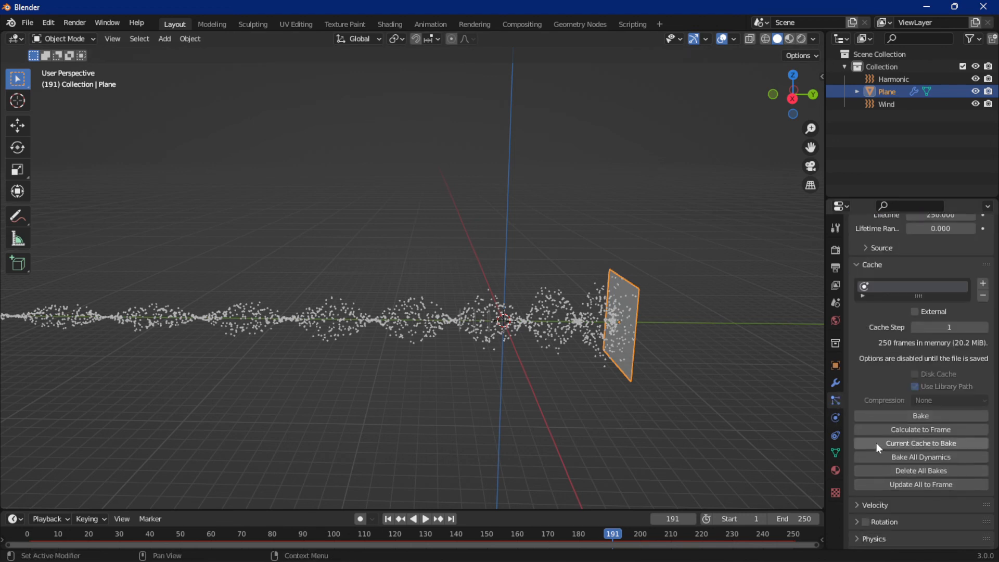
pyautogui.click(903, 414)
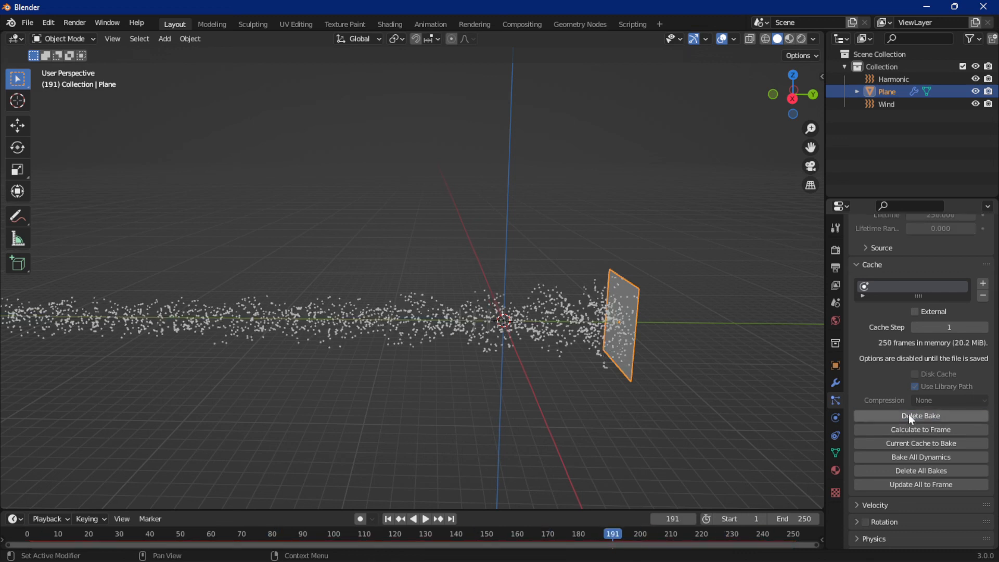
pyautogui.click(910, 416)
# Play the recalculated simulation to frame 219, and replay it from frame 1 to frame 10
pyautogui.press('space')
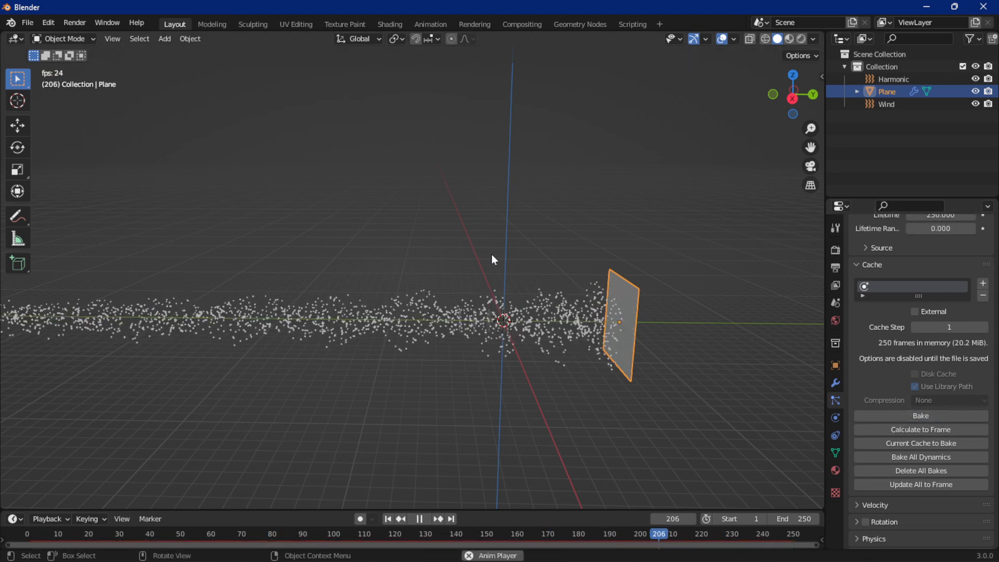
pyautogui.press('space')
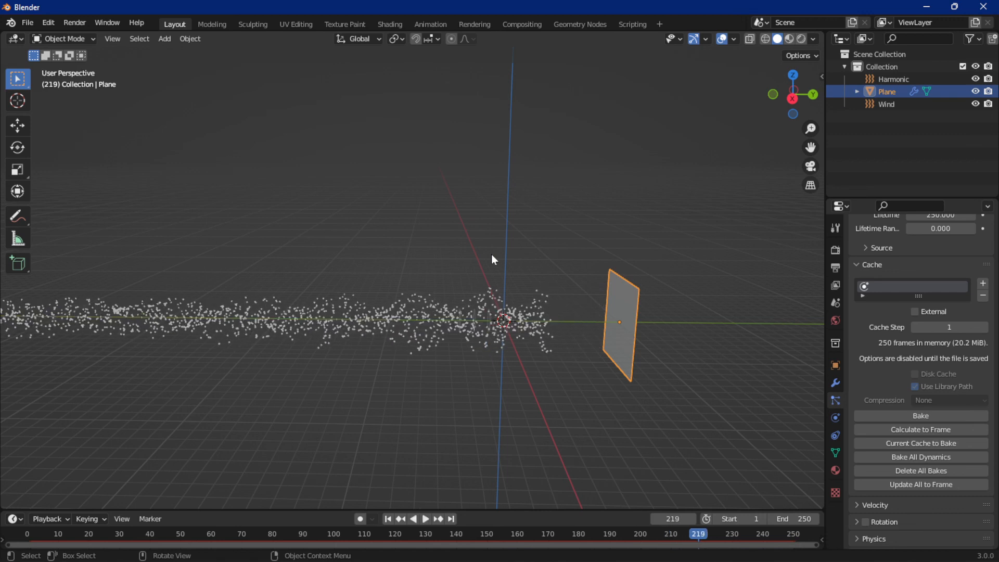
pyautogui.hotkey('shift', 'Left')
pyautogui.press('space')
pyautogui.press('space')
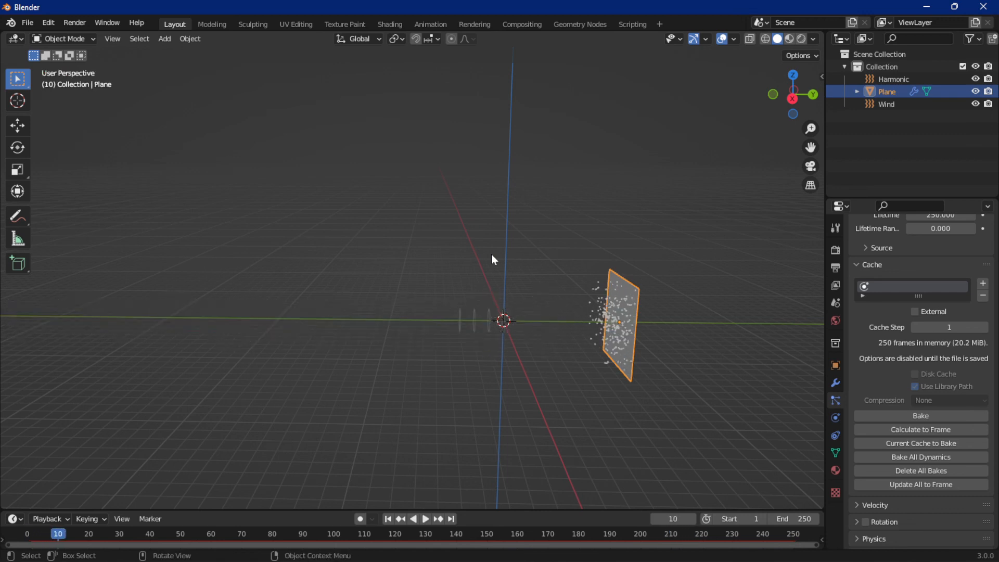
# Duplicate the Harmonic force field in place at the origin and rotate the copy about 90.8° around the global Y axis
pyautogui.scroll(3, 585, 336)
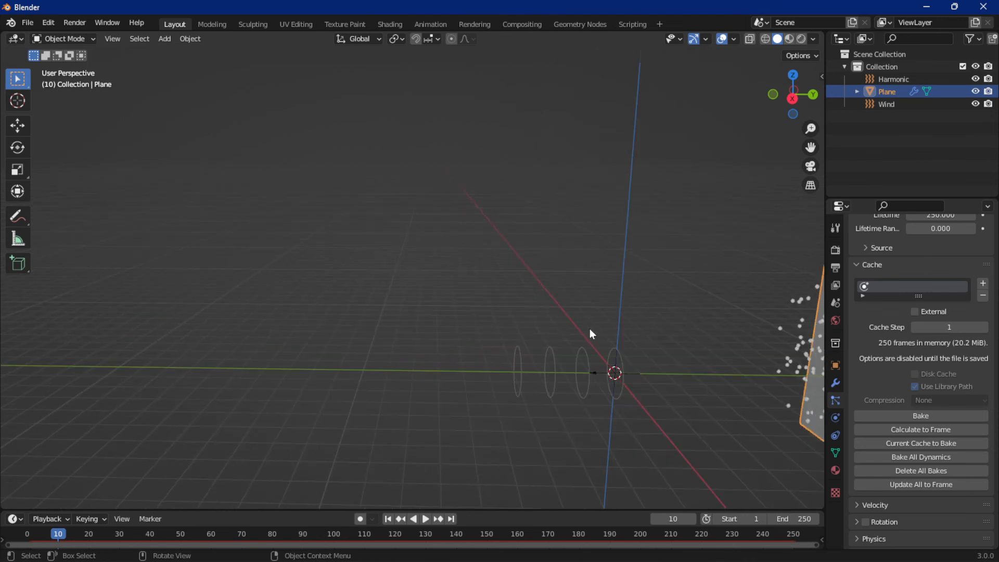
pyautogui.keyDown('shift'); pyautogui.moveTo(633, 376); pyautogui.dragTo(454, 347, button='middle'); pyautogui.keyUp('shift')
pyautogui.moveTo(521, 360); pyautogui.dragTo(633, 368, button='middle')
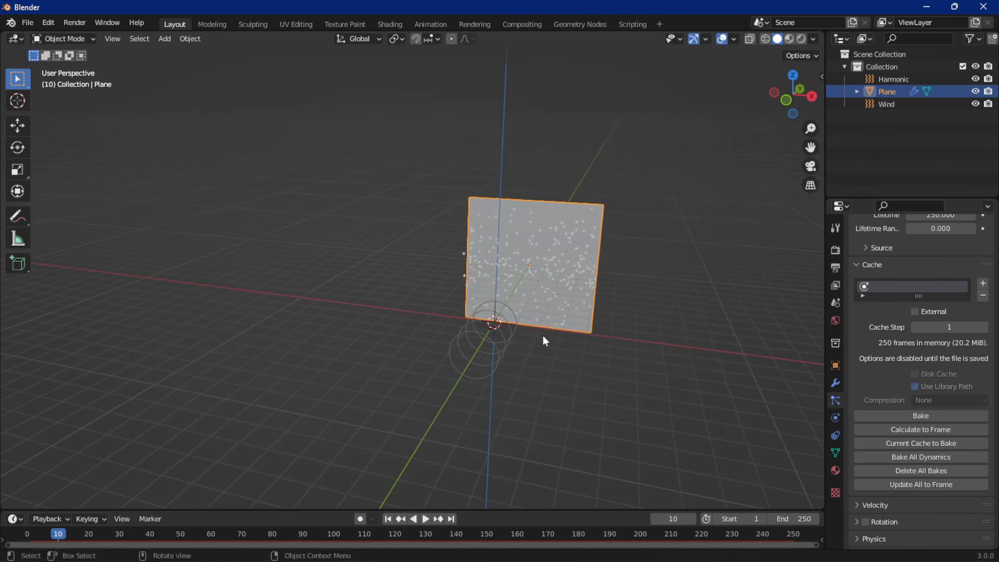
pyautogui.click(496, 322)
pyautogui.moveTo(578, 337); pyautogui.dragTo(523, 334, button='middle')
pyautogui.scroll(3, 577, 360)
pyautogui.moveTo(650, 383); pyautogui.dragTo(539, 374, button='middle')
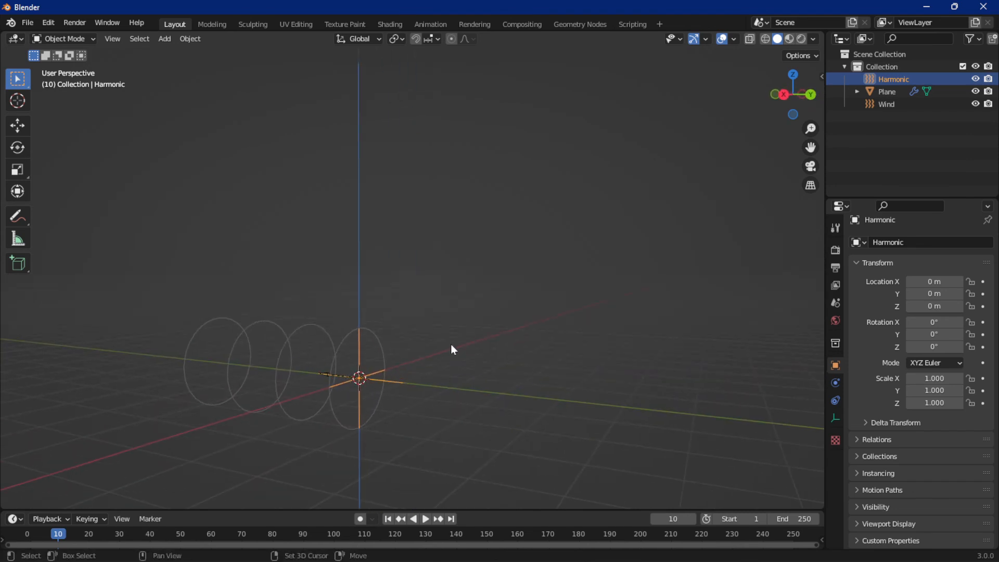
pyautogui.hotkey('shift', 'd')
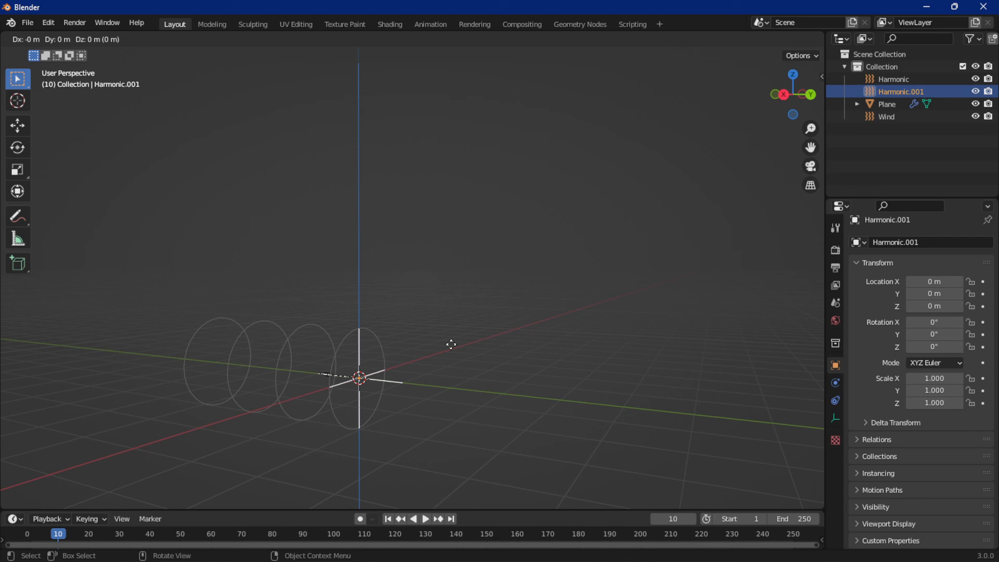
pyautogui.press('y')
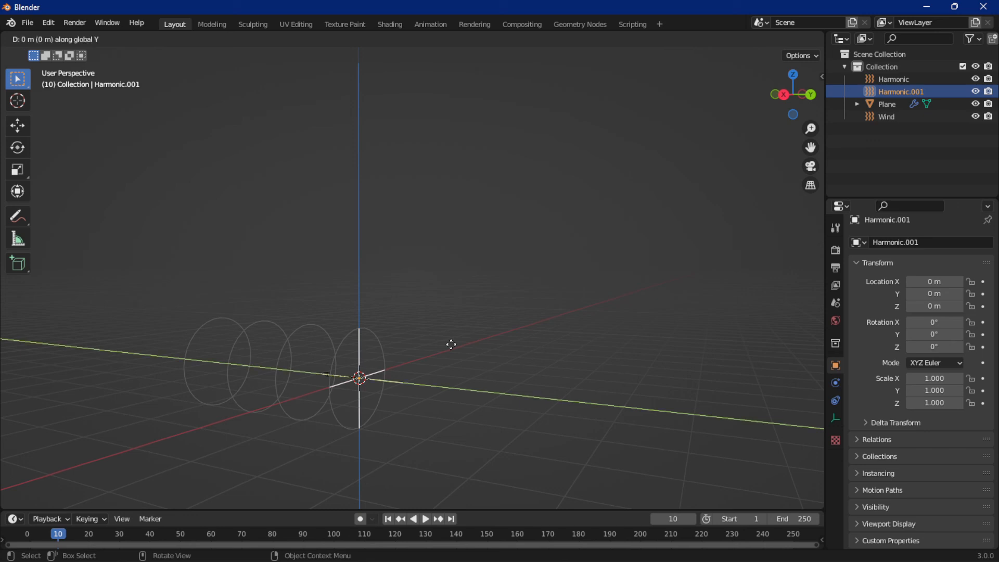
pyautogui.press('r')
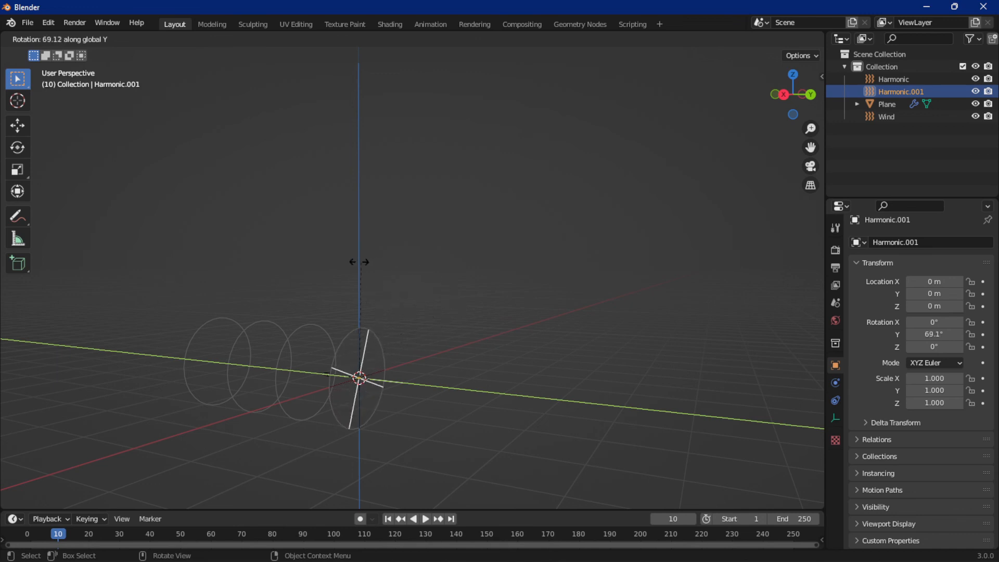
pyautogui.click(322, 284)
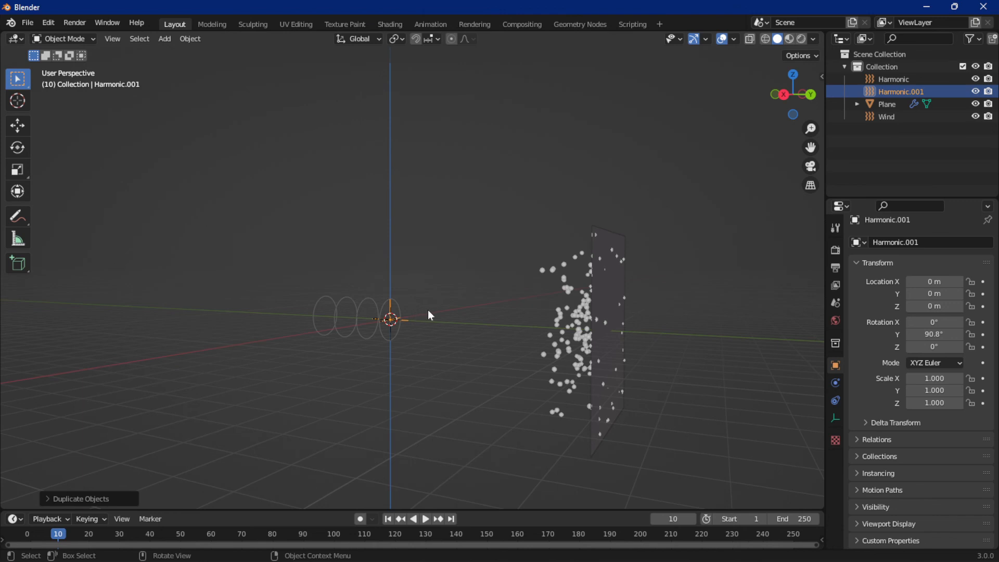
# Play the simulation onward from frame 10 with the two perpendicular Harmonic fields and examine the particle stream from several angles
pyautogui.moveTo(428, 310); pyautogui.dragTo(465, 341, button='middle')
pyautogui.press('space')
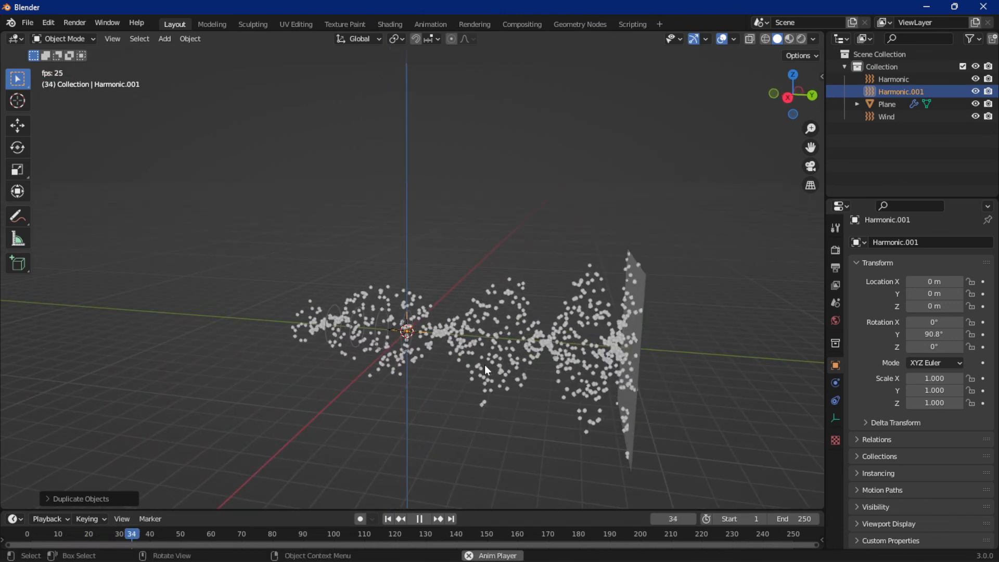
pyautogui.press('space')
pyautogui.scroll(-2, 484, 364)
pyautogui.press('space')
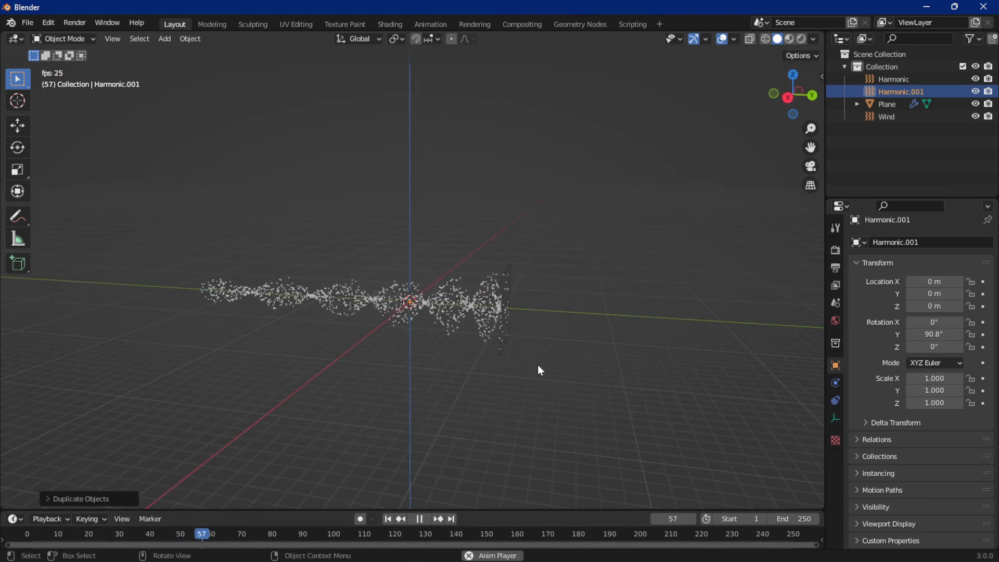
pyautogui.moveTo(465, 368); pyautogui.dragTo(551, 346, button='middle')
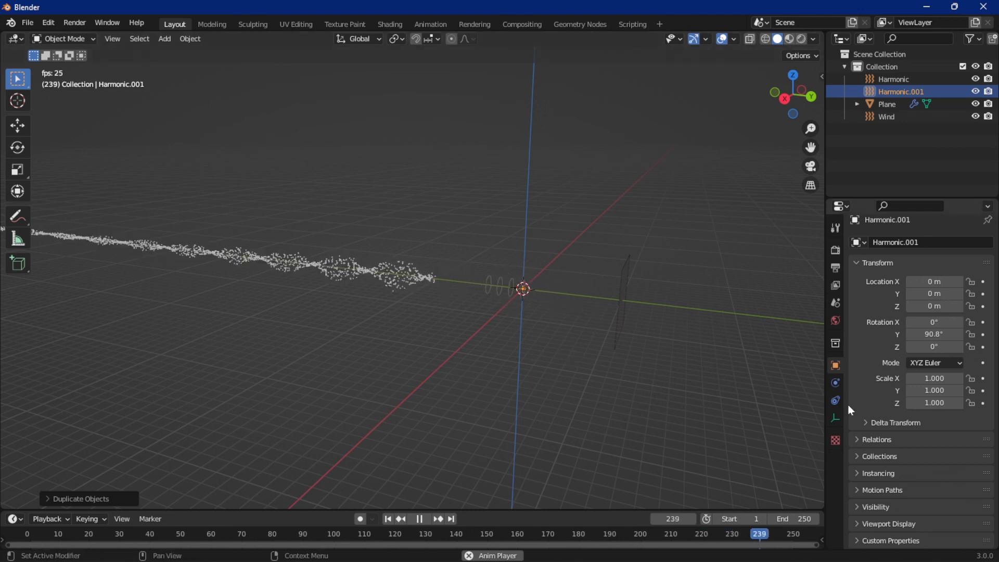
# Open the physics settings of Harmonic.001 and show the available force field types
pyautogui.click(835, 382)
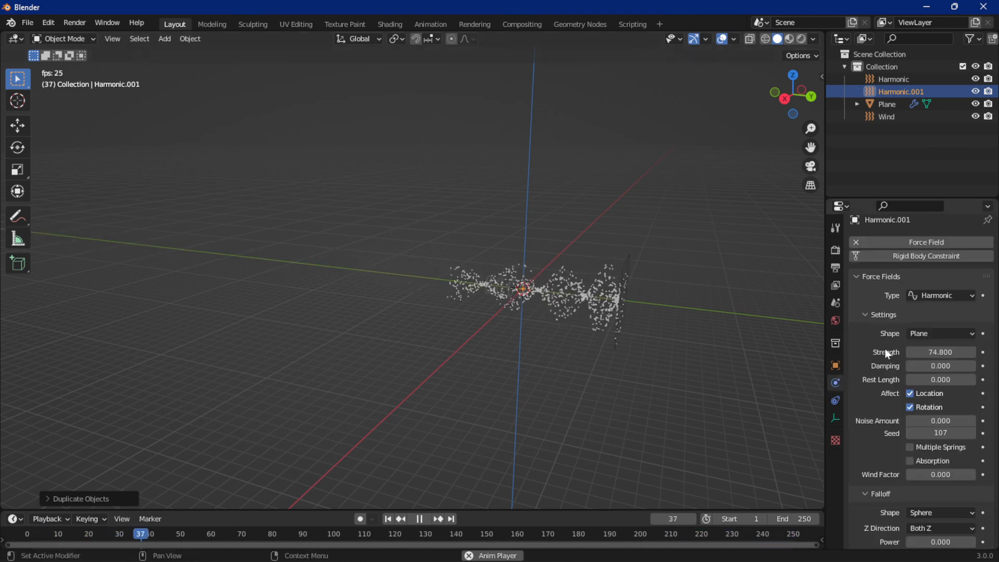
pyautogui.click(943, 297)
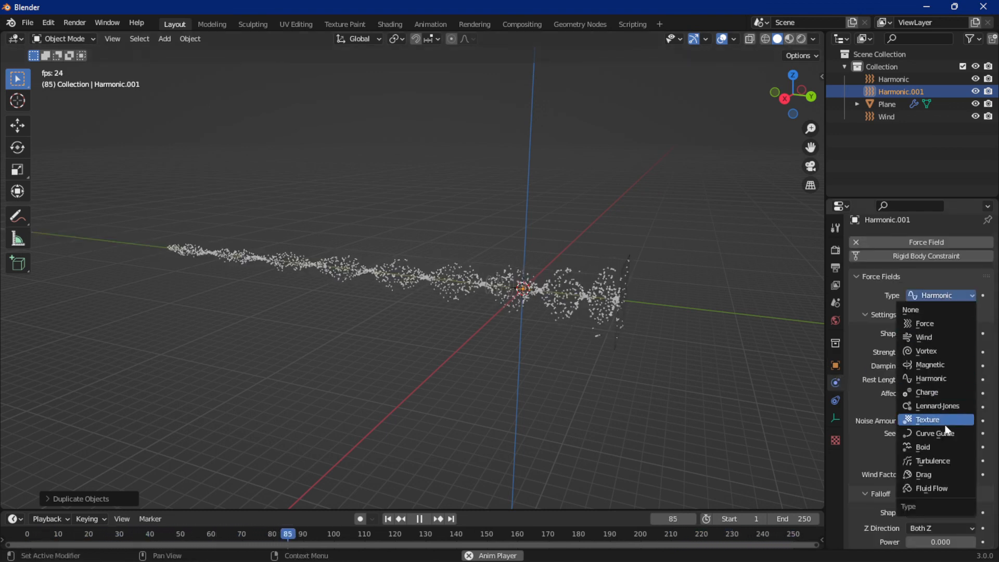